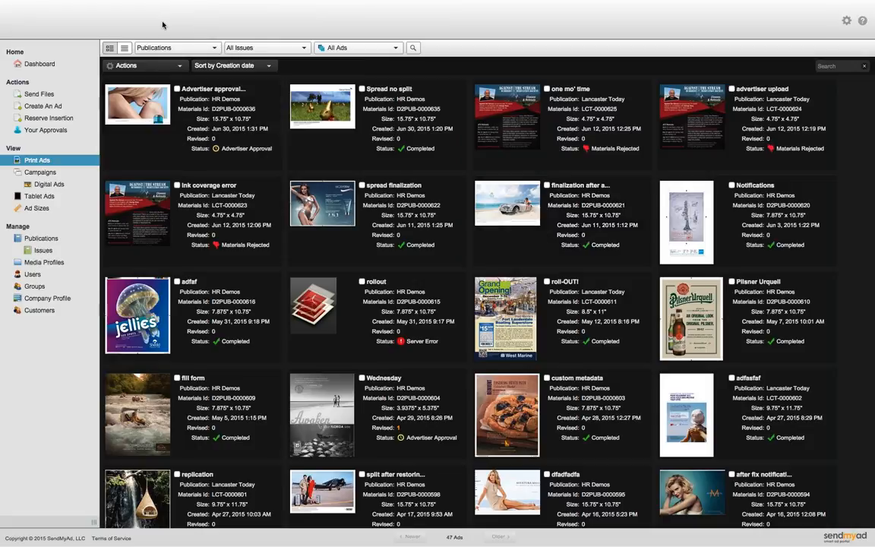
# - Open the Import Ad Reservations dialog for the print ads
pyautogui.click(174, 65)
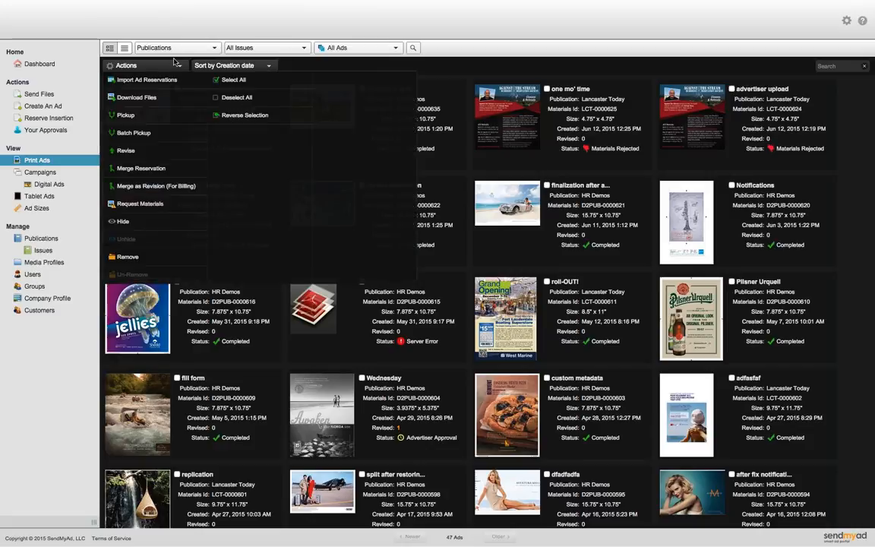
pyautogui.click(175, 64)
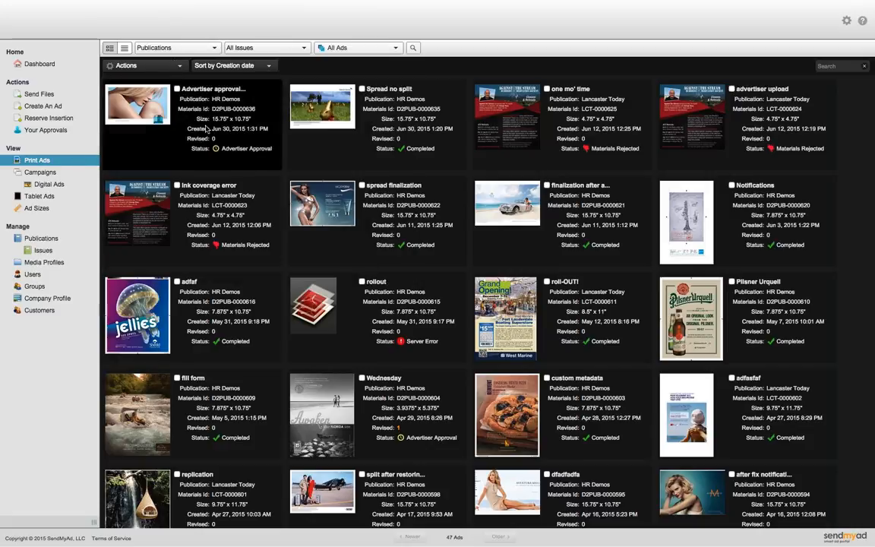
pyautogui.click(175, 66)
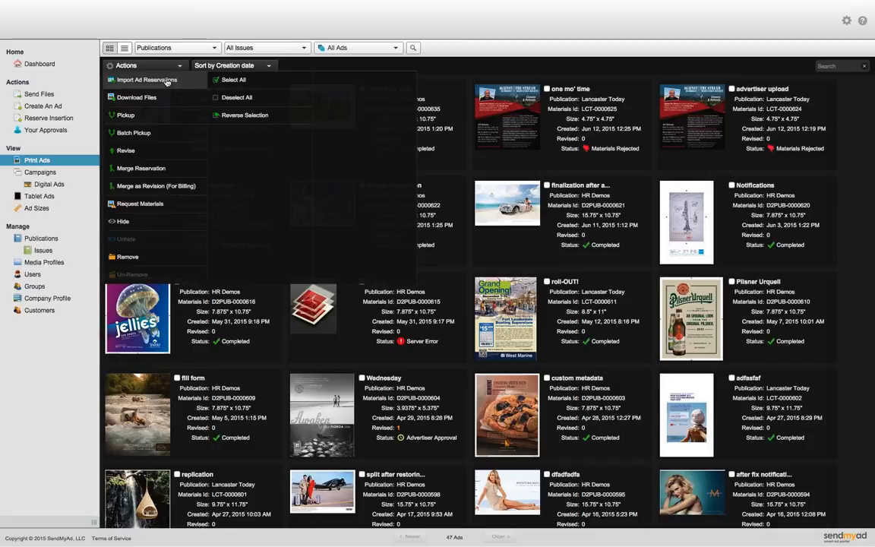
pyautogui.click(167, 81)
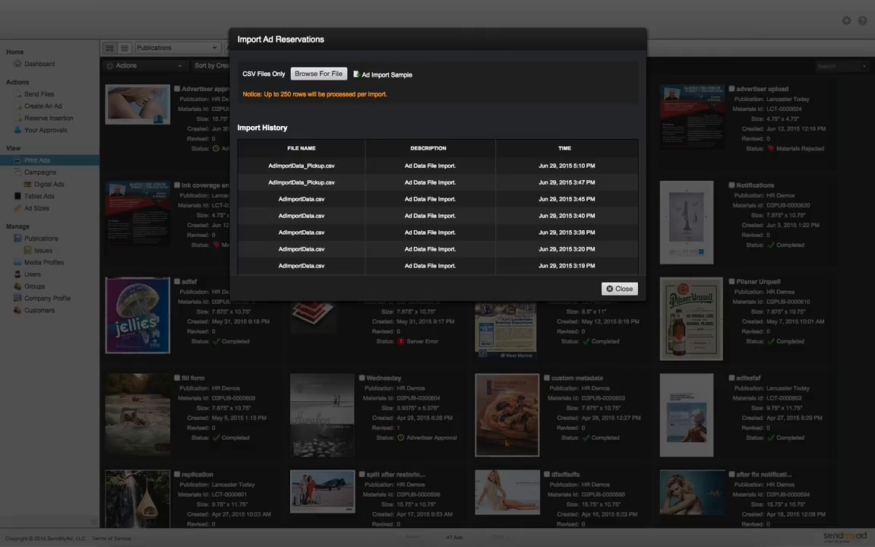
# - Switch to Excel and widen the AdImportData.csv window to show more columns
pyautogui.hotkey('ctrl', 'Left')
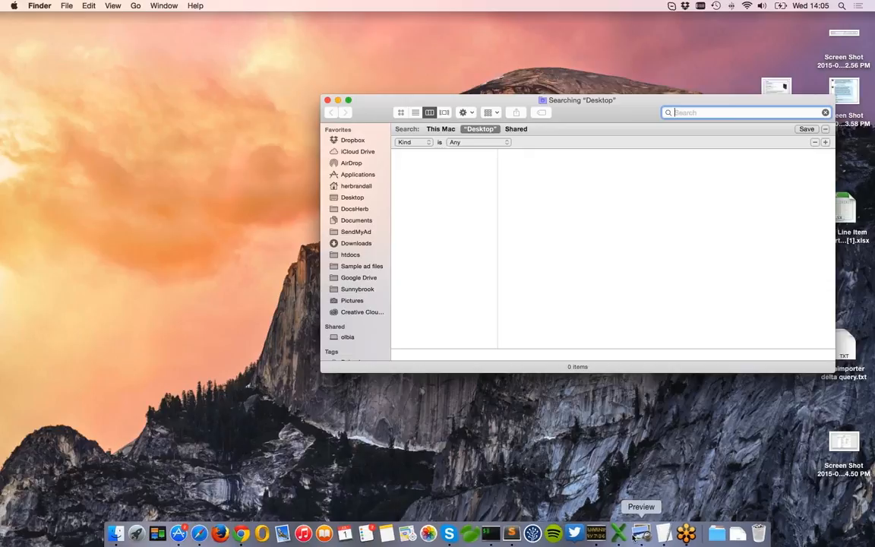
pyautogui.click(619, 534)
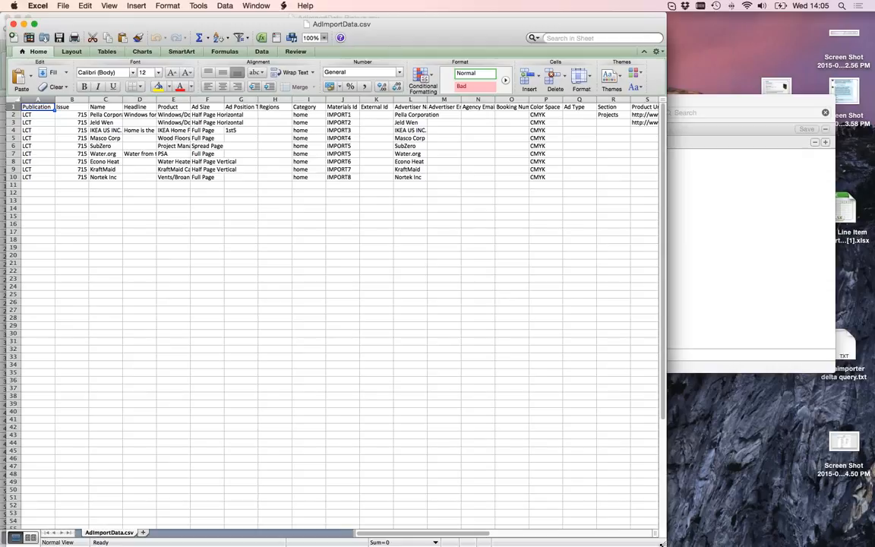
pyautogui.moveTo(663, 544); pyautogui.dragTo(832, 522)
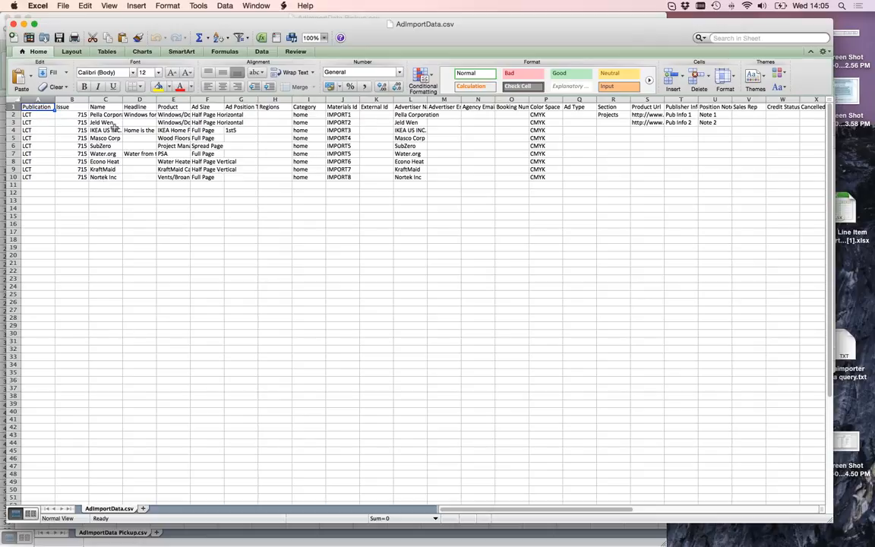
# - Widen the Name and Ad Size columns in AdImportData.csv and review the remaining columns through Cancelled
pyautogui.moveTo(122, 99); pyautogui.dragTo(144, 99)
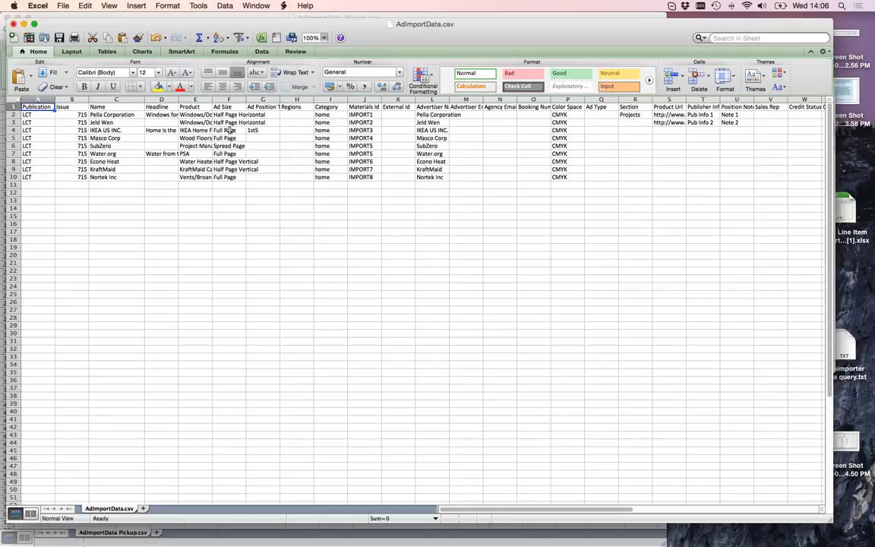
pyautogui.moveTo(245, 99); pyautogui.dragTo(291, 99)
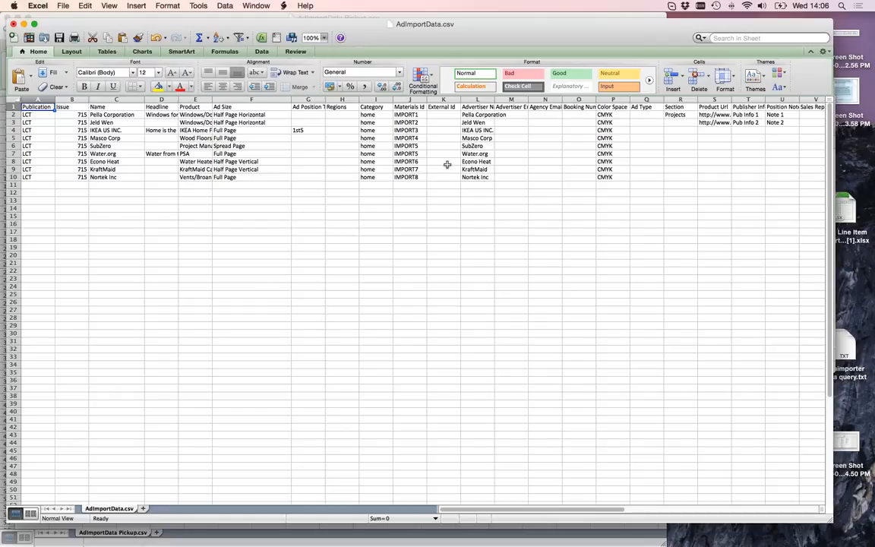
pyautogui.hscroll(6, 565, 168)
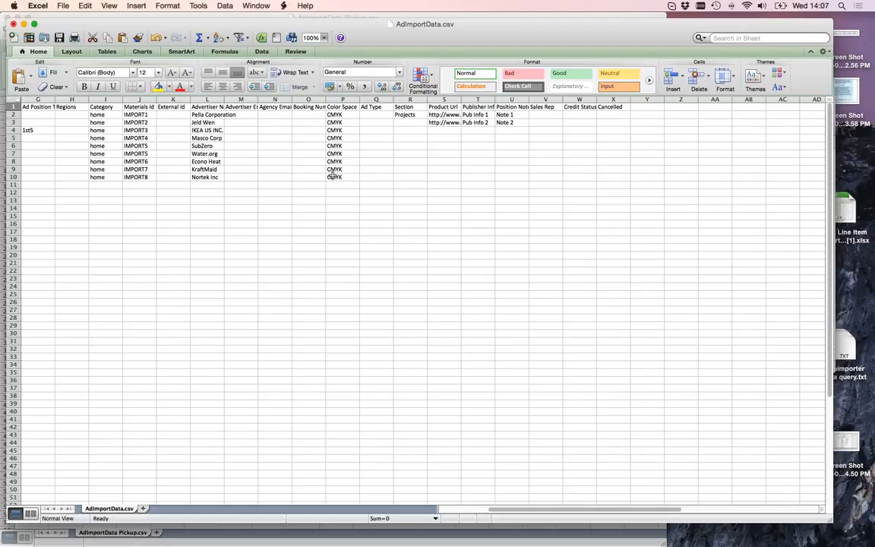
pyautogui.hscroll(-3, 317, 153)
pyautogui.hscroll(-5, 317, 153)
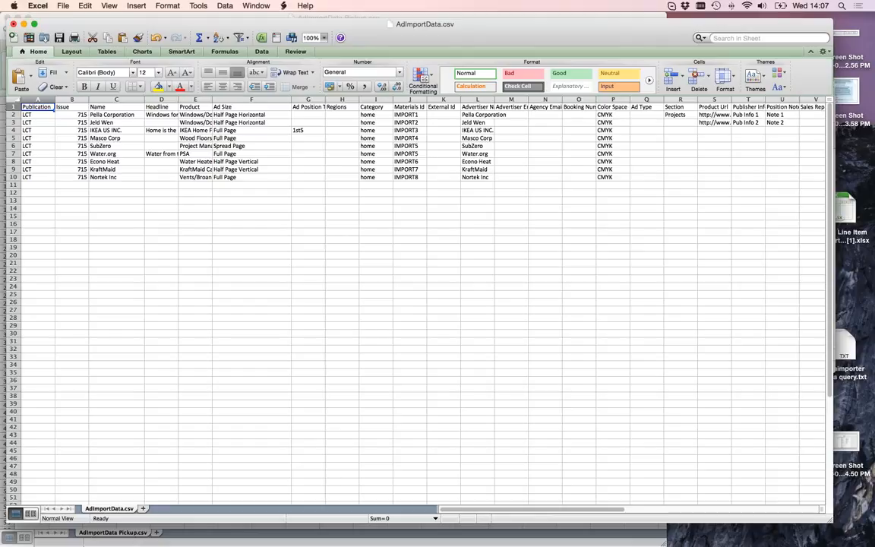
# - Return to SendMyAd and load AdImportData.csv from the Downloads folder as the ad reservation import file
pyautogui.hotkey('ctrl', 'Right')
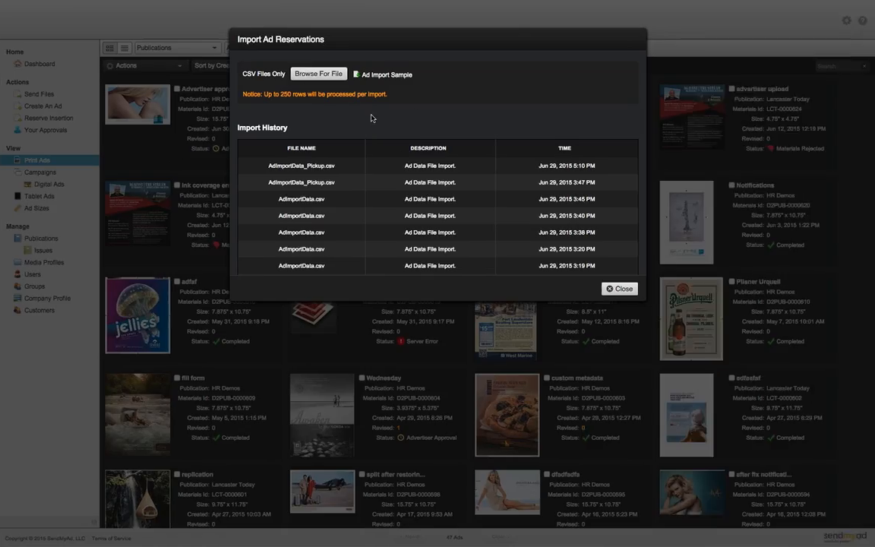
pyautogui.click(318, 74)
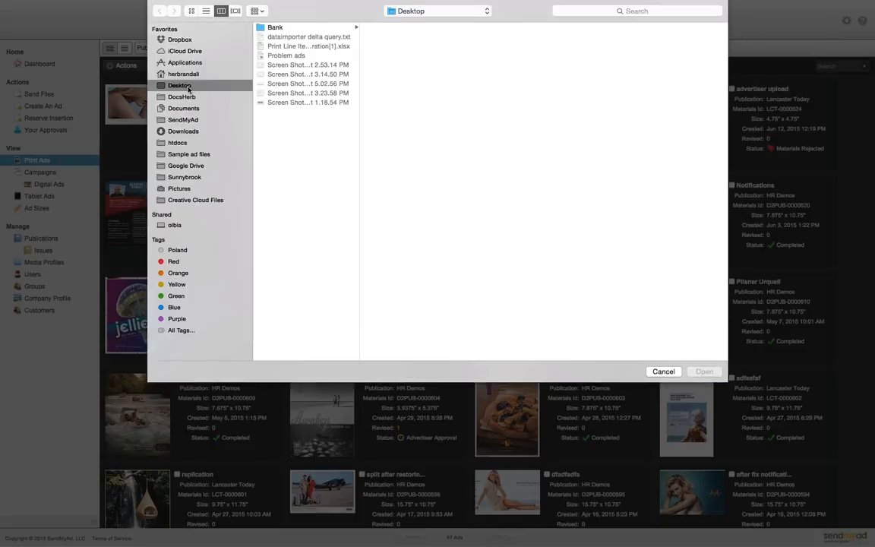
pyautogui.click(179, 130)
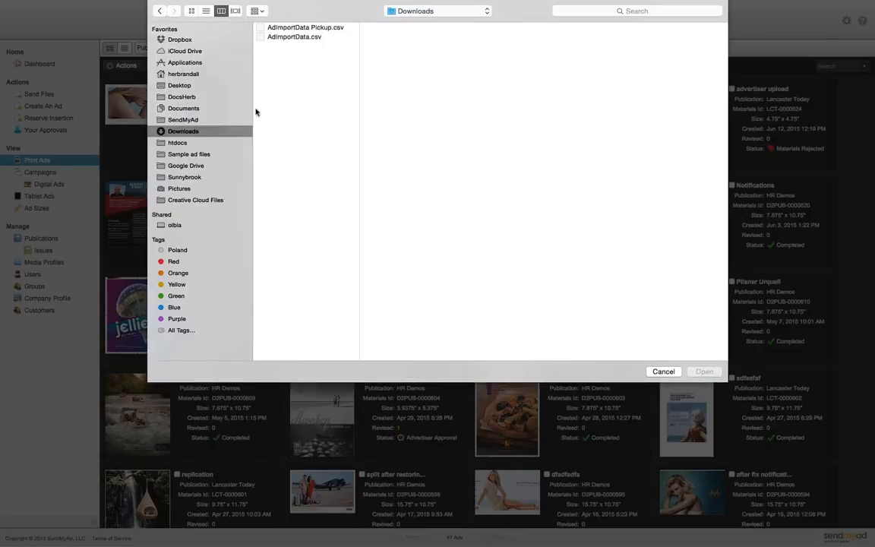
pyautogui.click(299, 37)
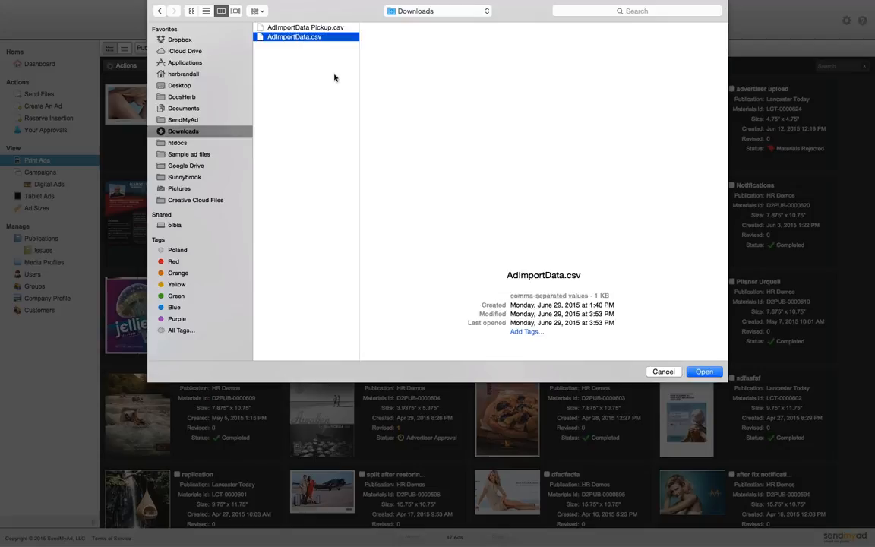
pyautogui.click(703, 372)
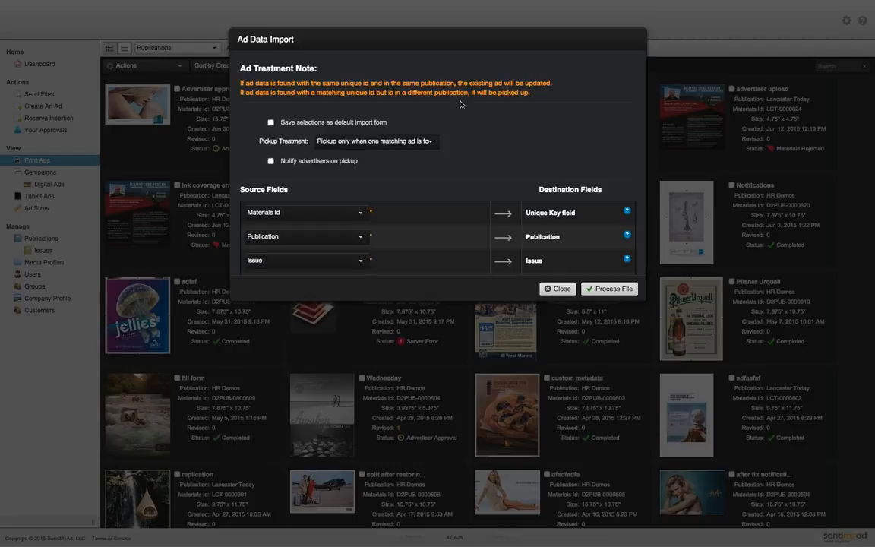
# - Examine how the first source fields, from Materials Id to Product Url, map to destination fields in the import form
pyautogui.scroll(-3, 450, 161)
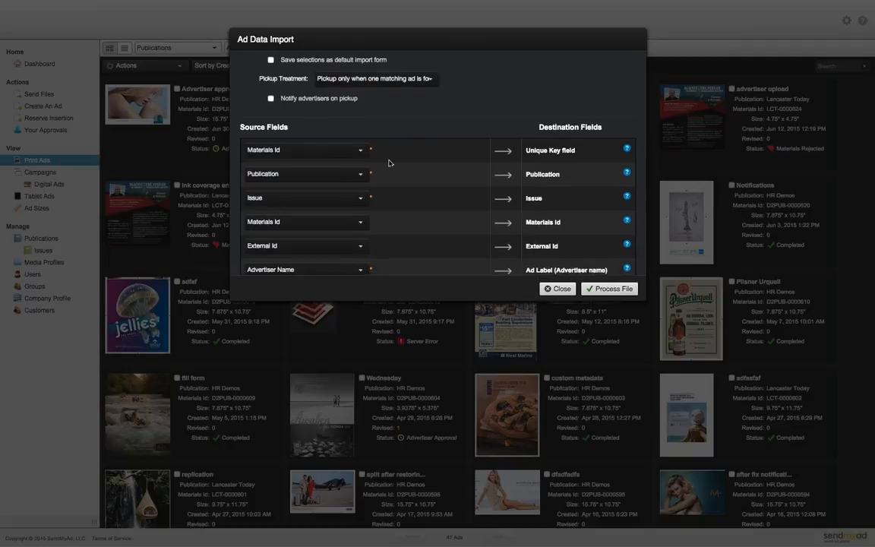
pyautogui.scroll(-1, 404, 152)
pyautogui.scroll(-2, 404, 152)
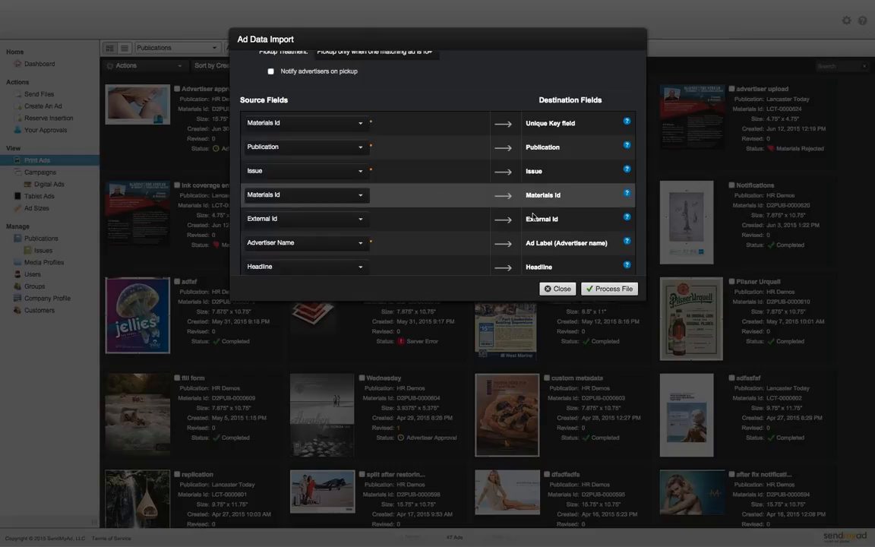
pyautogui.scroll(-1, 571, 221)
pyautogui.scroll(-4, 571, 221)
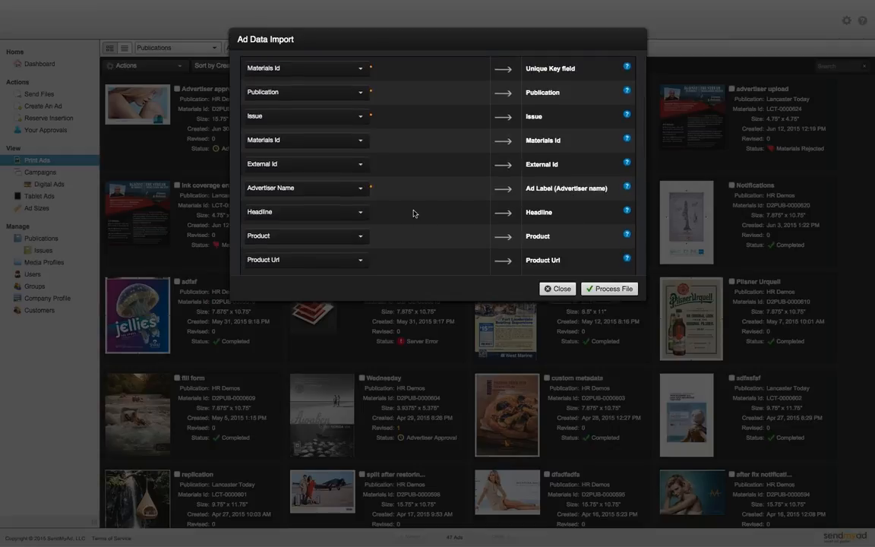
pyautogui.scroll(1, 538, 195)
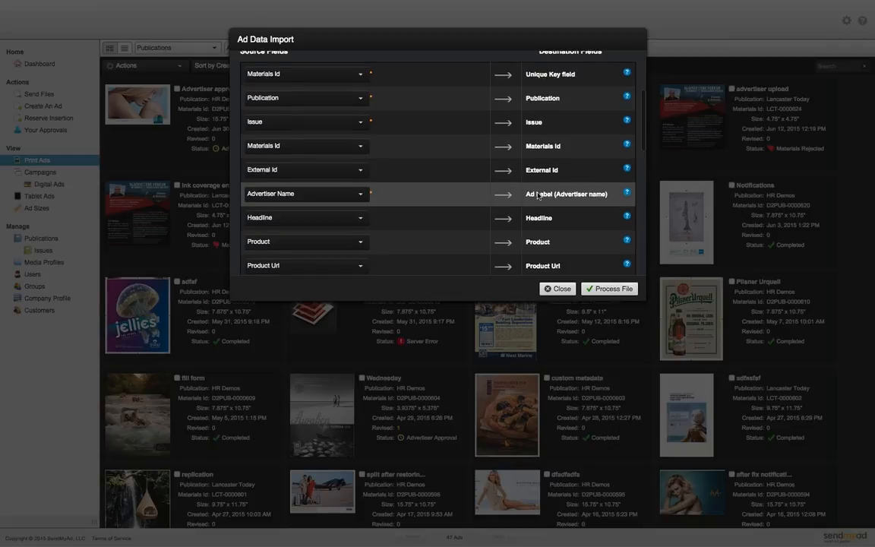
pyautogui.scroll(5, 538, 195)
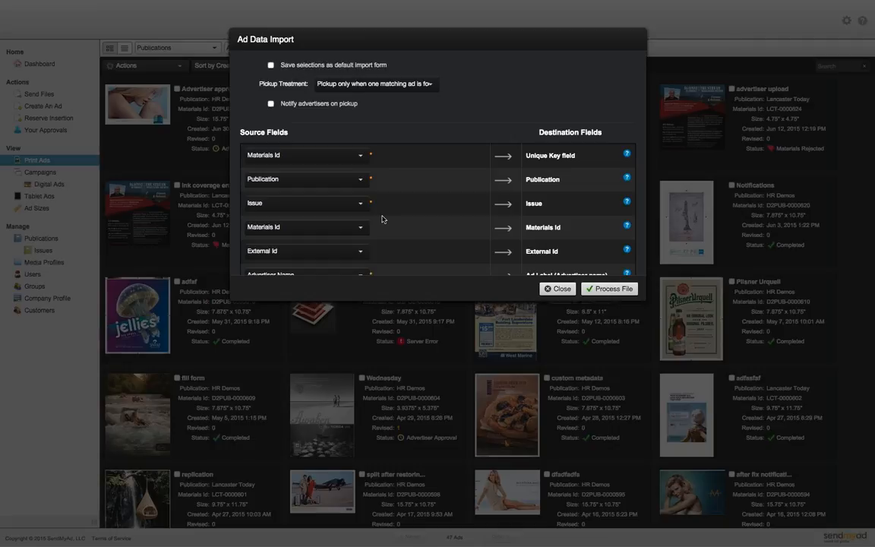
# - Check the source columns offered for the External Id, Ad Label (Advertiser name) and Product destination fields
pyautogui.click(357, 251)
pyautogui.click(395, 250)
pyautogui.scroll(-3, 393, 248)
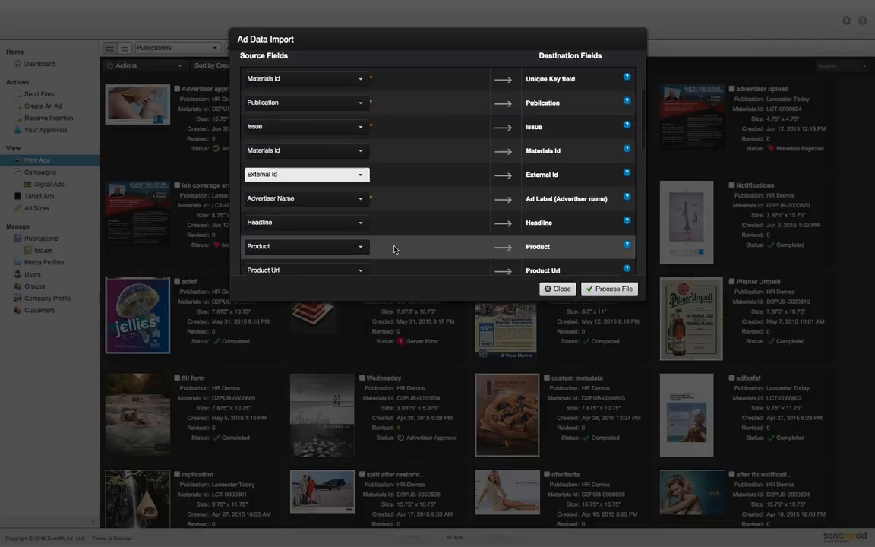
pyautogui.click(315, 202)
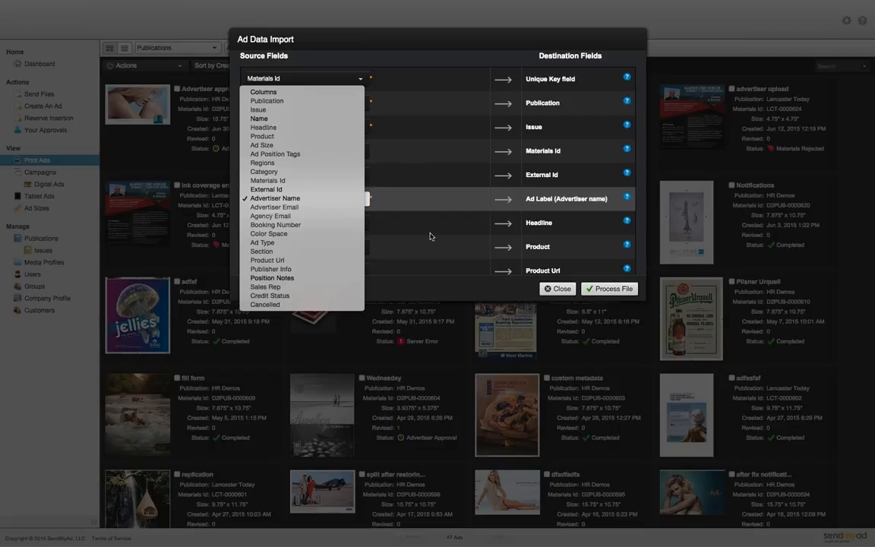
pyautogui.click(429, 235)
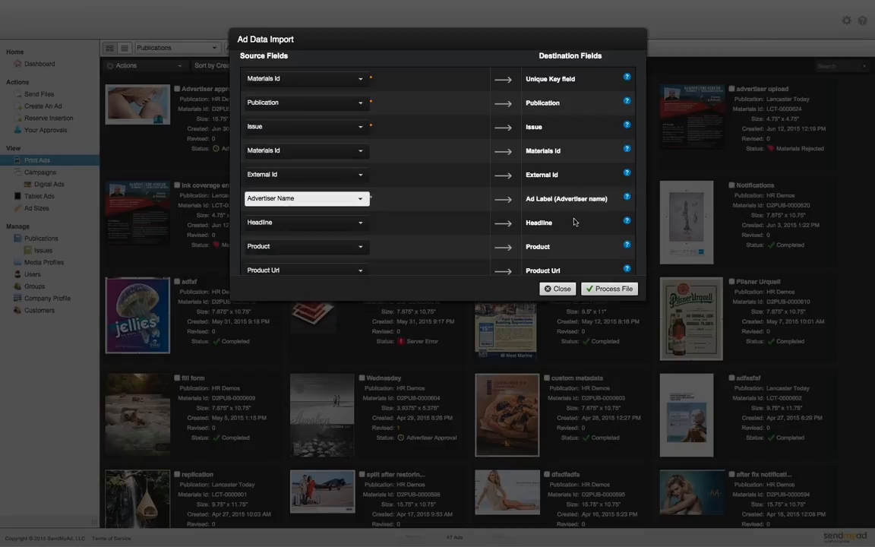
pyautogui.scroll(-2, 518, 201)
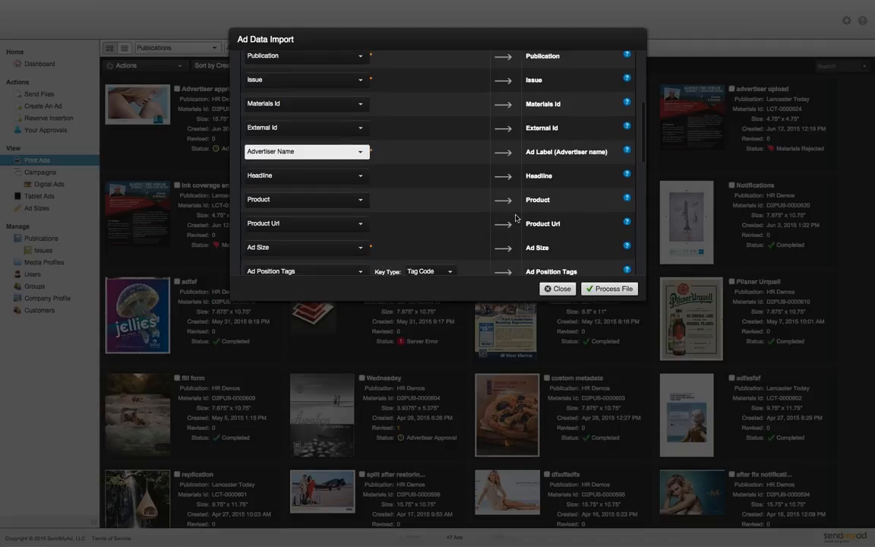
pyautogui.click(332, 200)
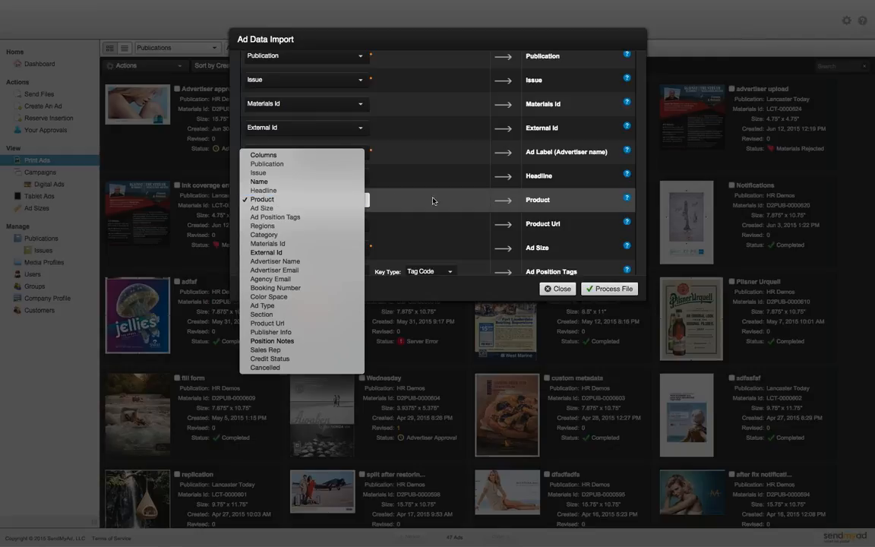
pyautogui.click(385, 163)
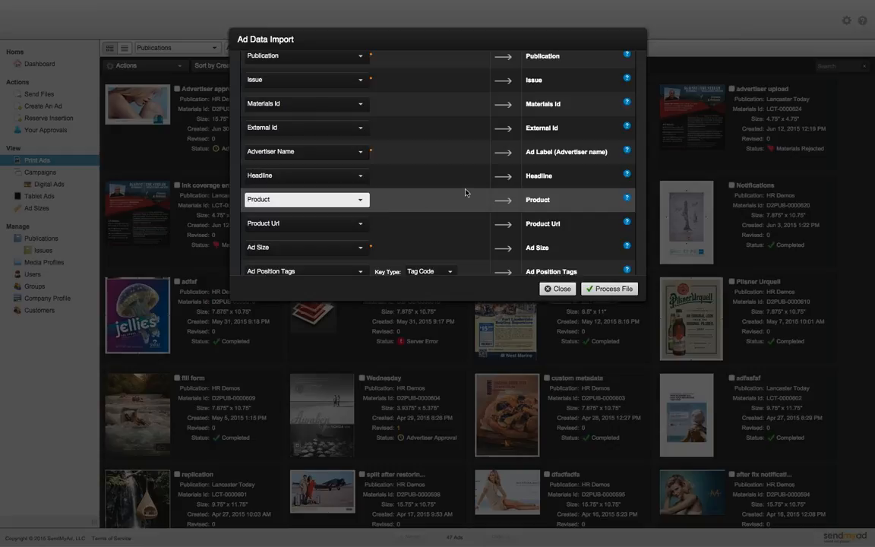
# - Check which source fields can be used for the Unique Key field mapping
pyautogui.scroll(-3, 472, 192)
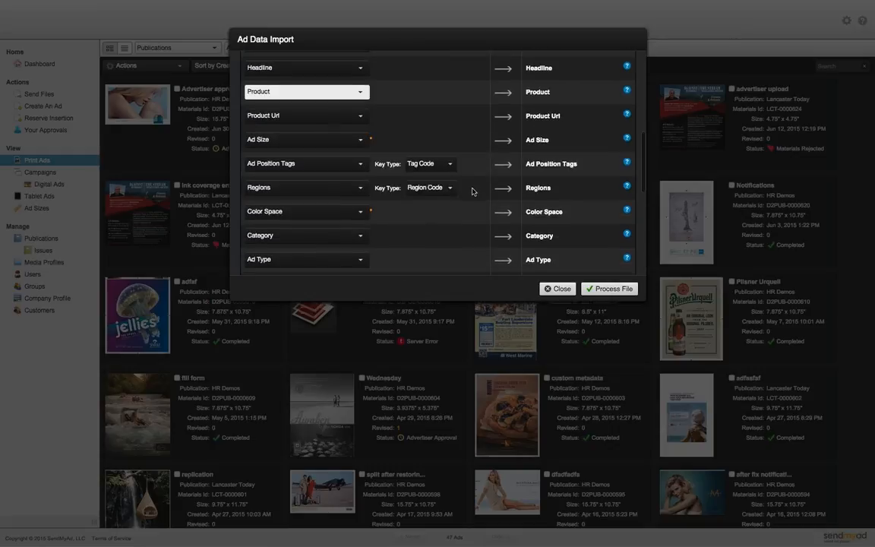
pyautogui.scroll(10, 472, 192)
pyautogui.scroll(-3, 469, 190)
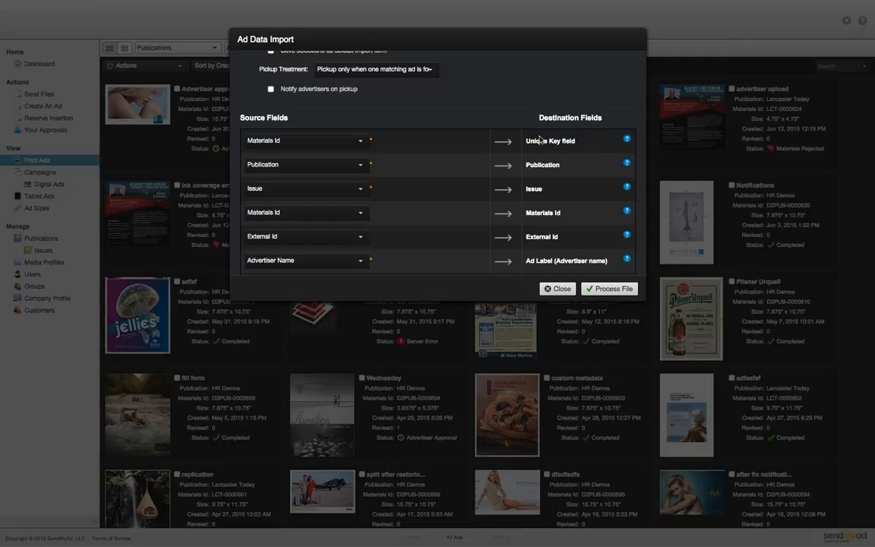
pyautogui.click(290, 140)
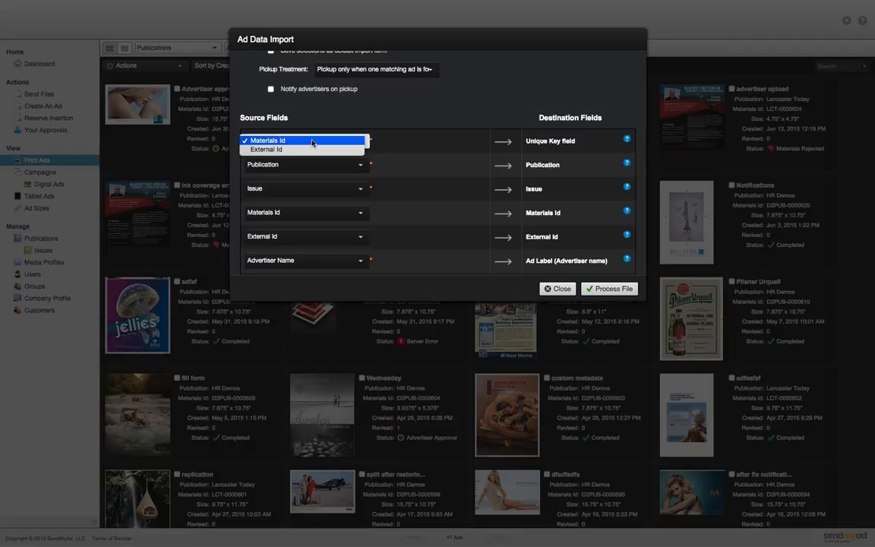
pyautogui.click(386, 113)
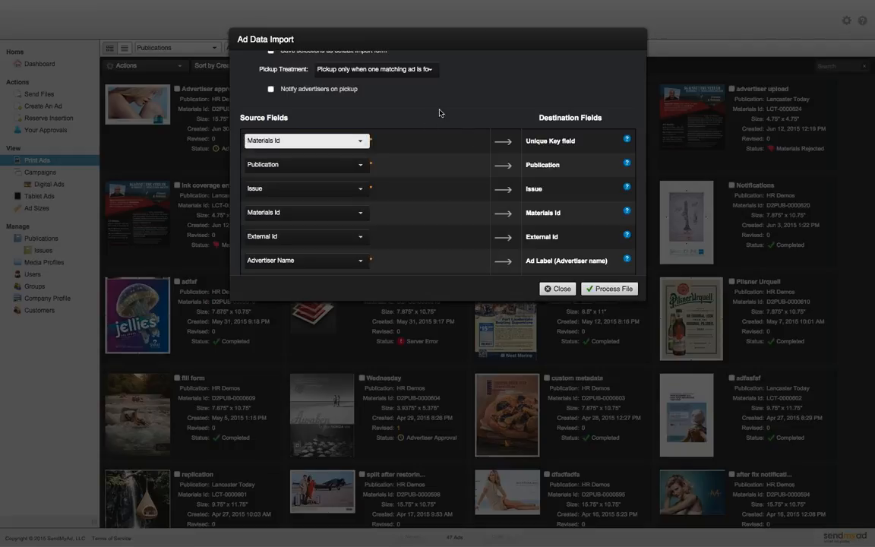
# - Review the remaining field mappings down to Booking Number and process the ad data import file
pyautogui.scroll(-3, 432, 172)
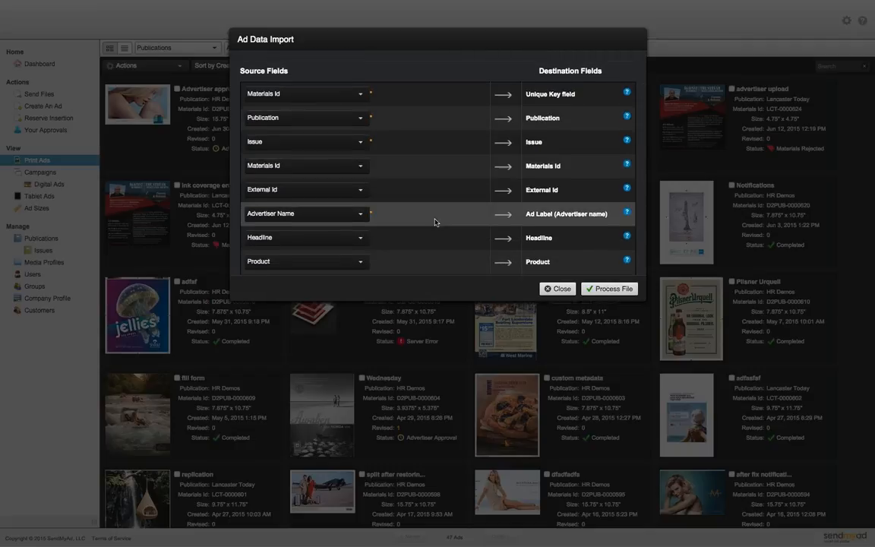
pyautogui.scroll(-2, 433, 221)
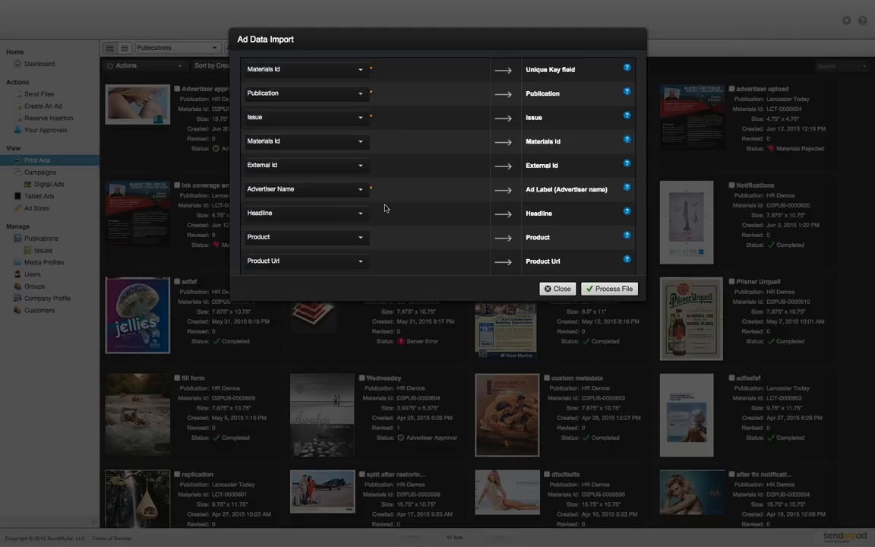
pyautogui.scroll(-3, 421, 197)
pyautogui.scroll(-7, 421, 199)
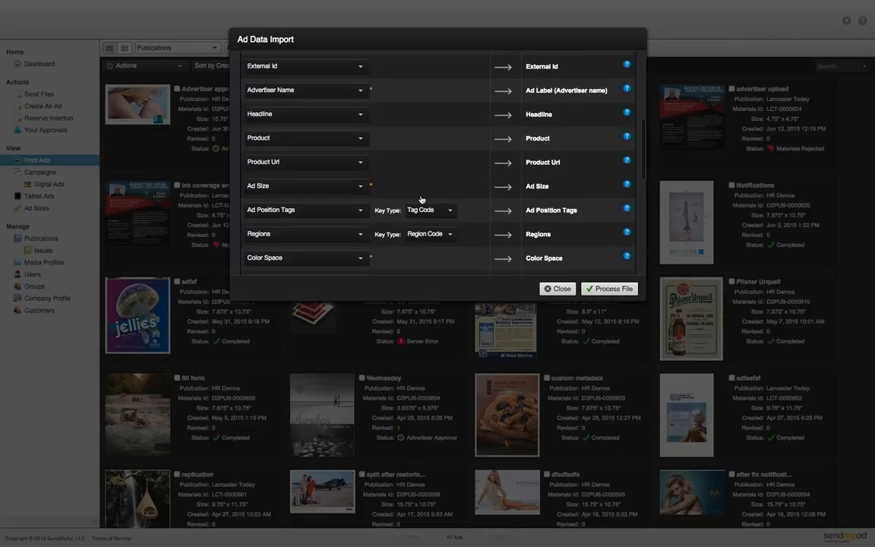
pyautogui.scroll(-3, 421, 199)
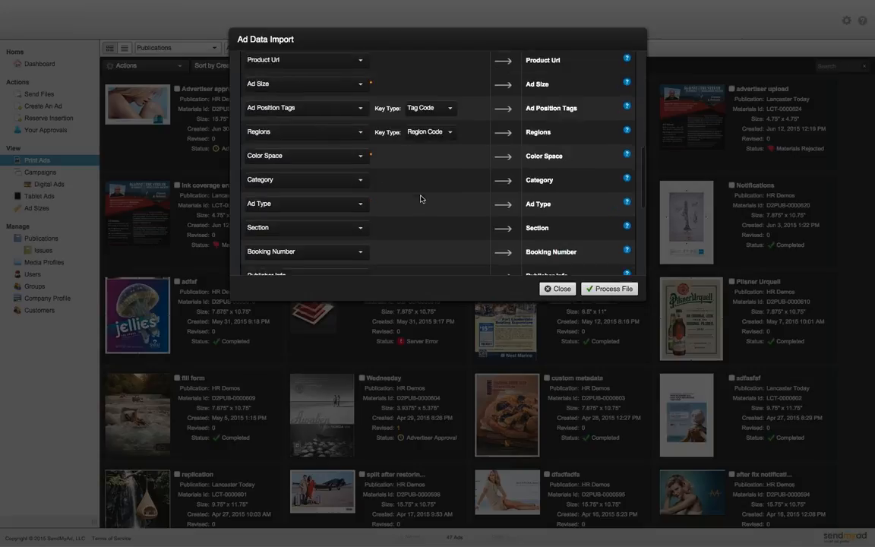
pyautogui.click(609, 289)
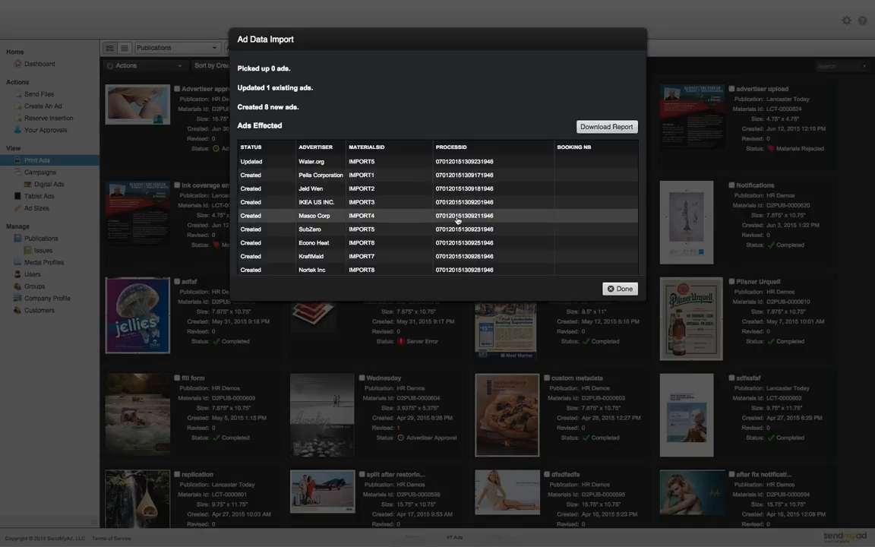
# - Review the list of ads affected by the import, close the report and reload the print ads list
pyautogui.scroll(-1, 453, 219)
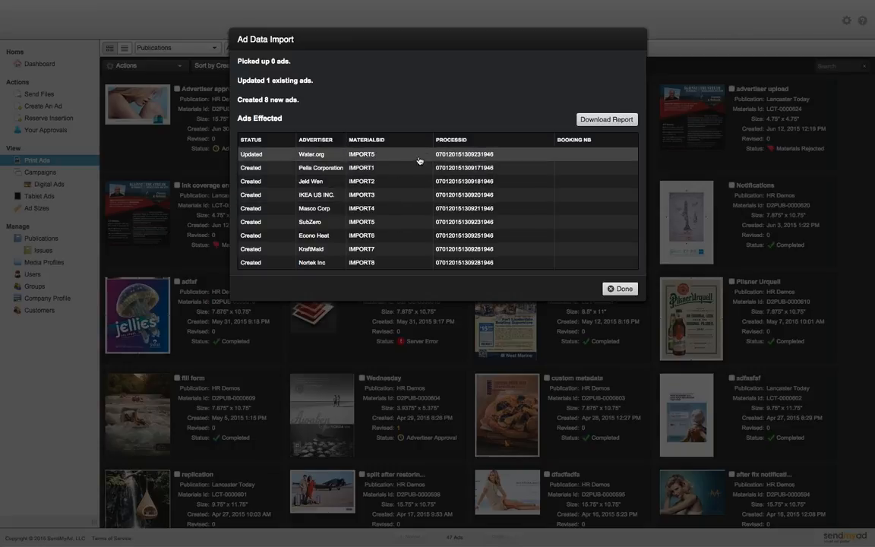
pyautogui.scroll(1, 373, 167)
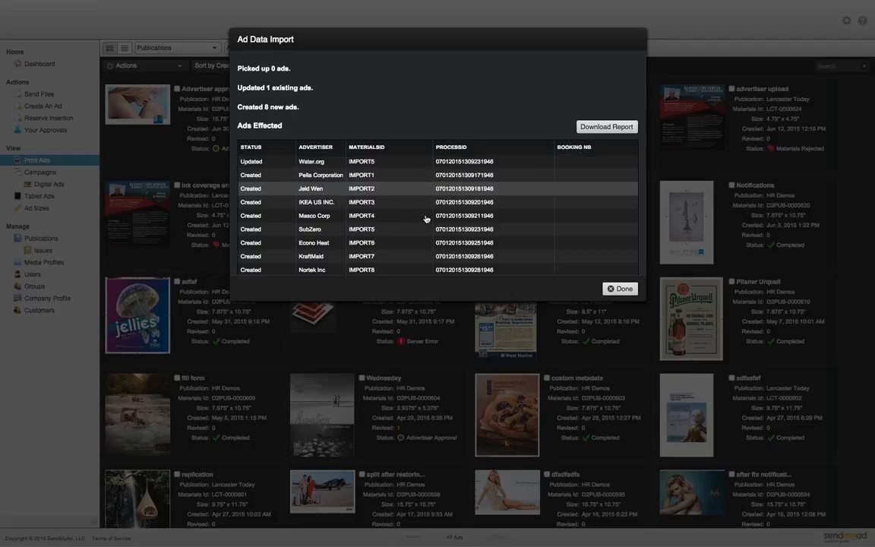
pyautogui.scroll(-1, 446, 232)
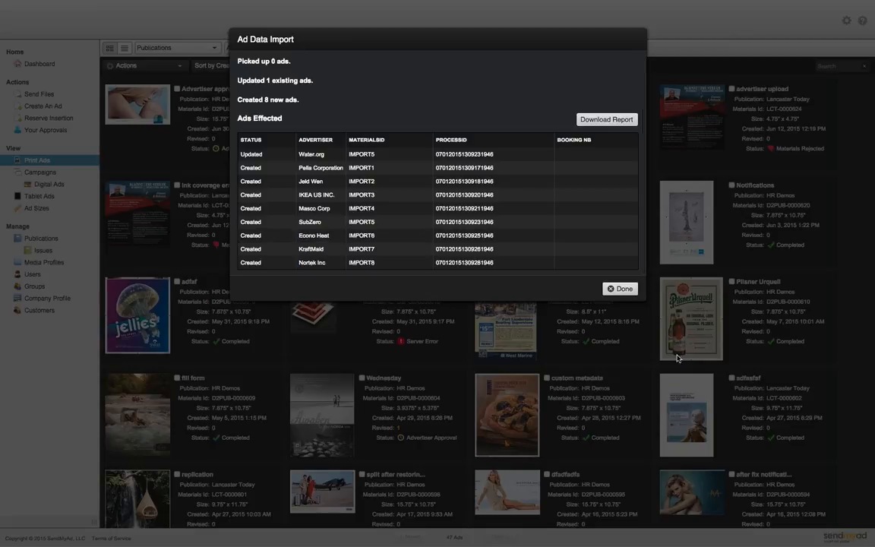
pyautogui.click(619, 289)
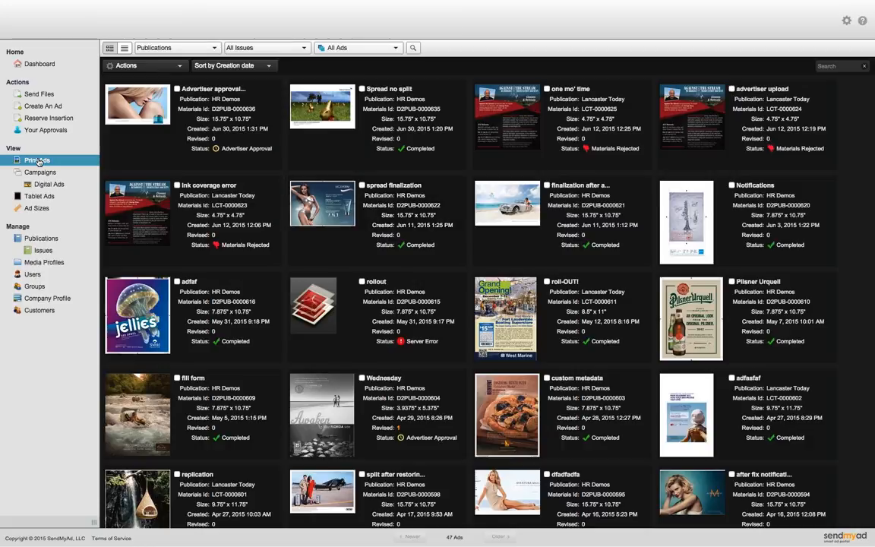
pyautogui.click(38, 161)
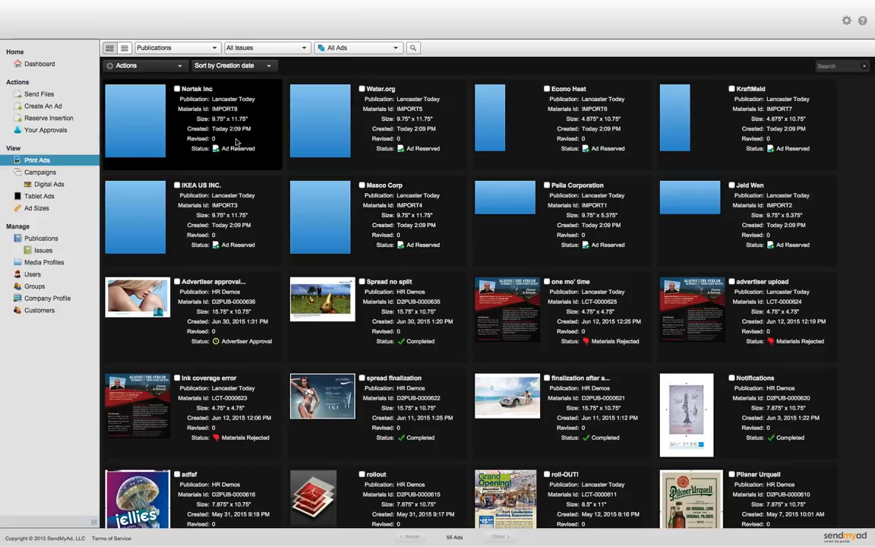
# - Examine the imported Nortek Inc ad reservation's details and return to the print ads list
pyautogui.click(122, 122)
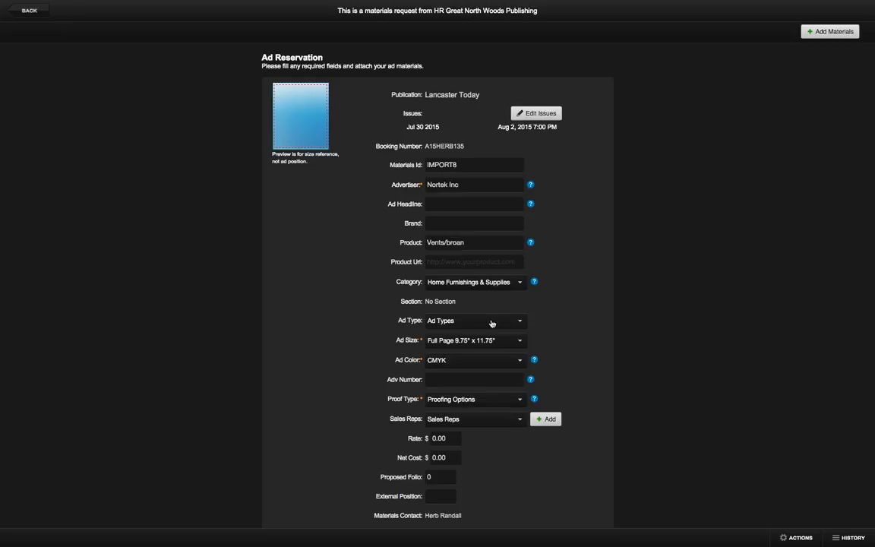
pyautogui.scroll(-2, 549, 327)
pyautogui.scroll(-5, 546, 323)
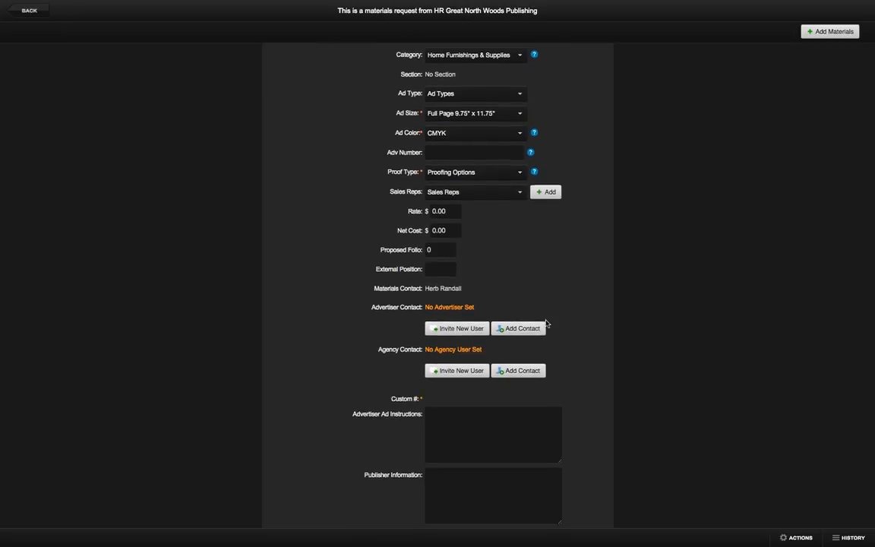
pyautogui.click(30, 10)
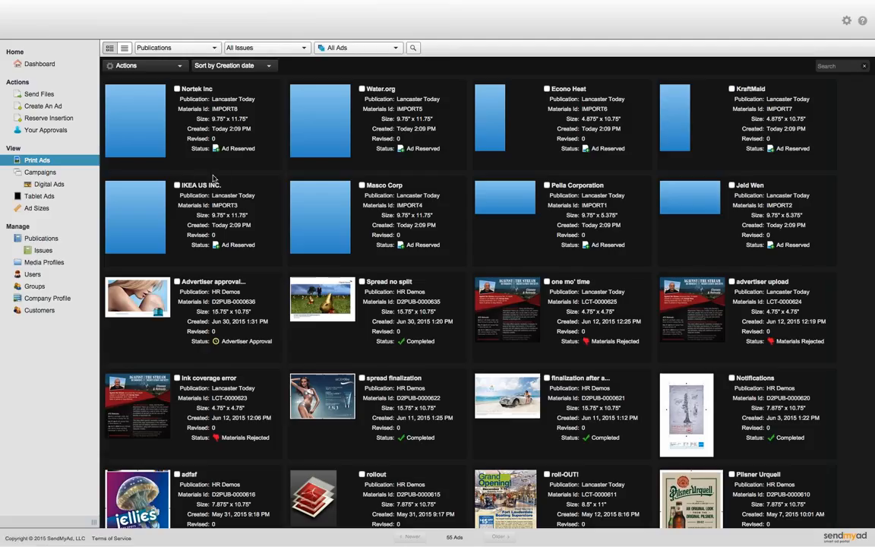
# - View the manual ad space reservation form for a Print Ad and leave it without creating a reservation
pyautogui.click(44, 107)
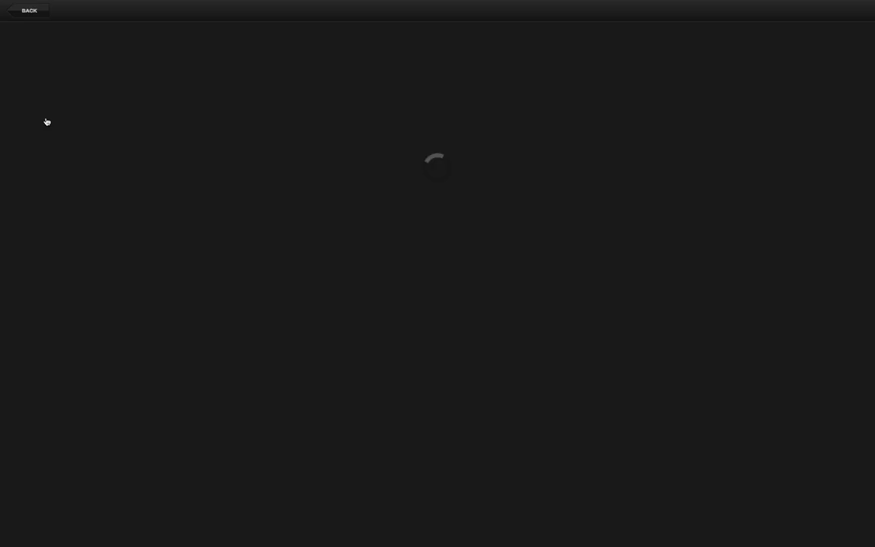
pyautogui.click(202, 80)
pyautogui.click(221, 91)
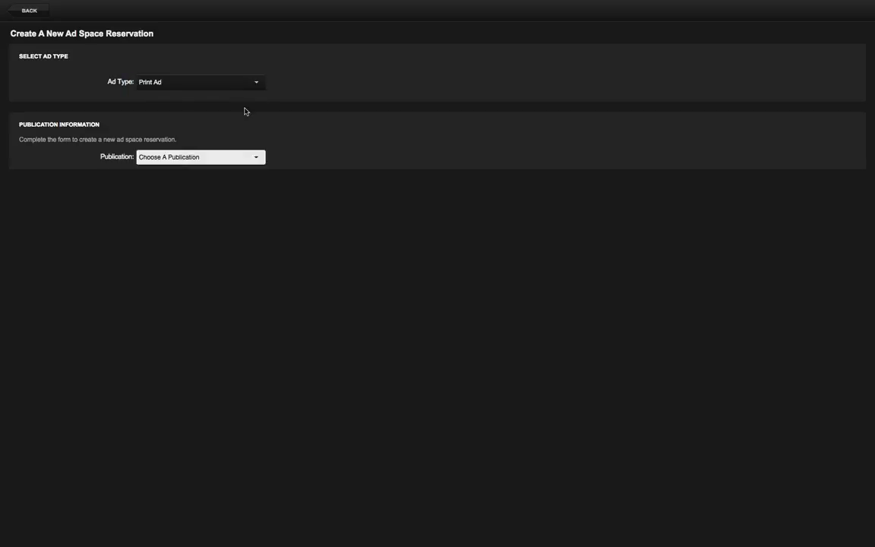
pyautogui.click(199, 157)
pyautogui.click(263, 201)
pyautogui.click(30, 12)
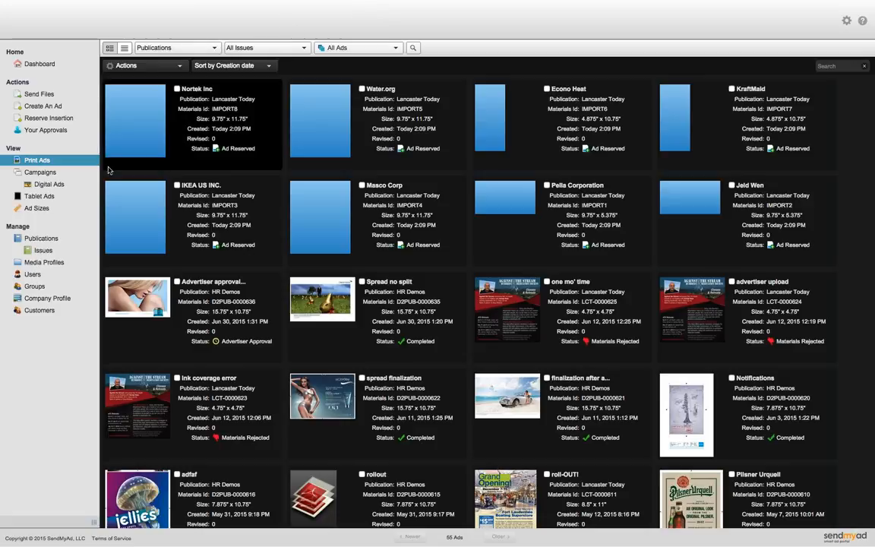
# - Open the Lancaster Today publication and examine the name and code of its Jul 30 2015 issue
pyautogui.click(64, 242)
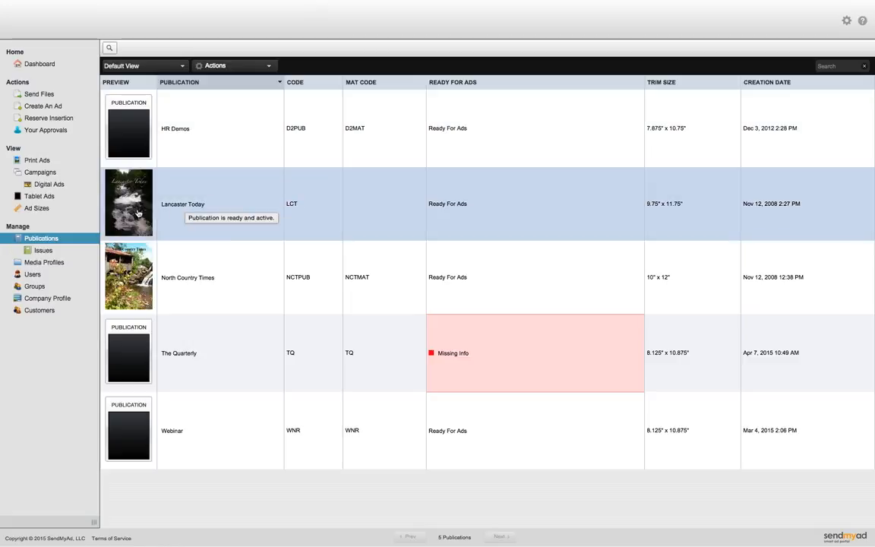
pyautogui.click(183, 206)
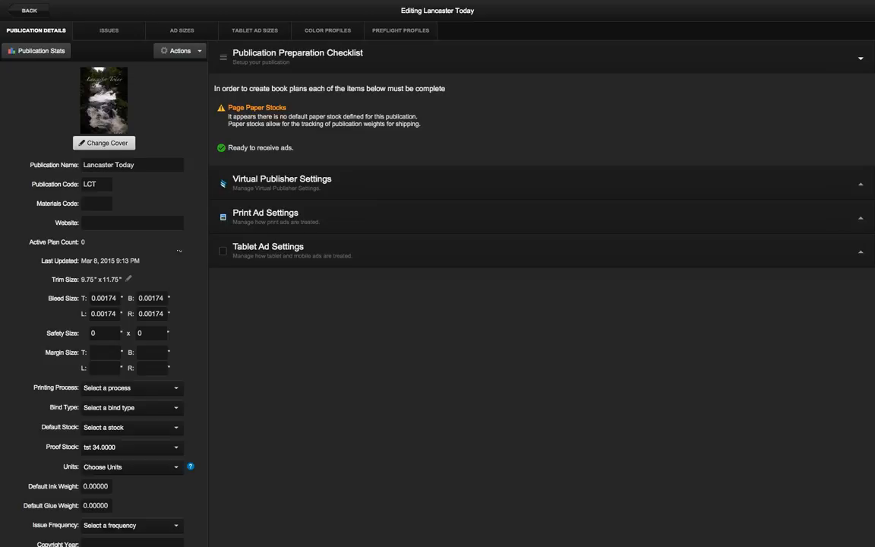
pyautogui.click(96, 34)
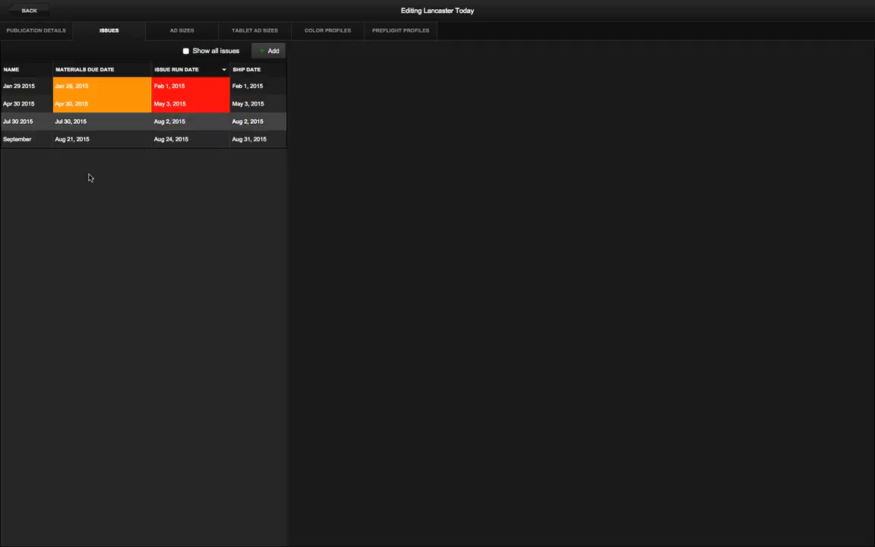
pyautogui.click(72, 122)
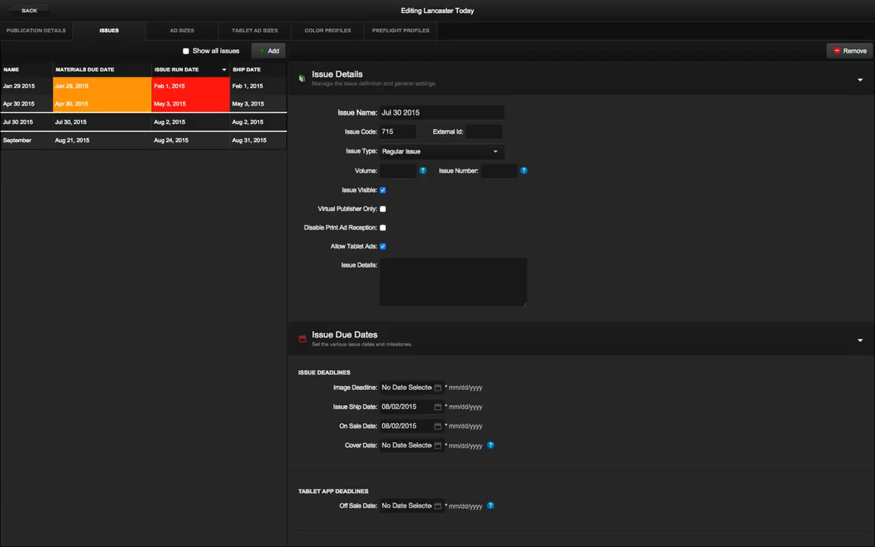
# - Examine Lancaster Today's Full Page ad size and CMYK color profile settings, and return to the publications list
pyautogui.click(171, 30)
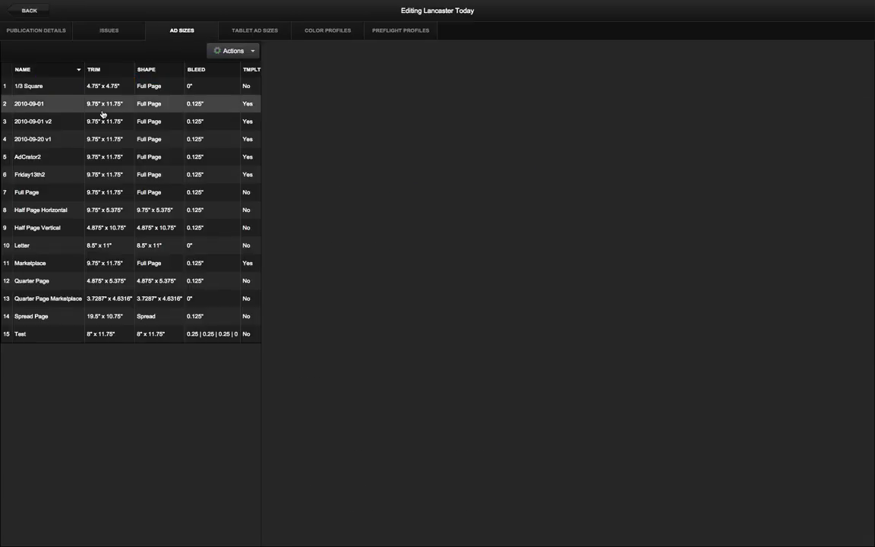
pyautogui.click(62, 246)
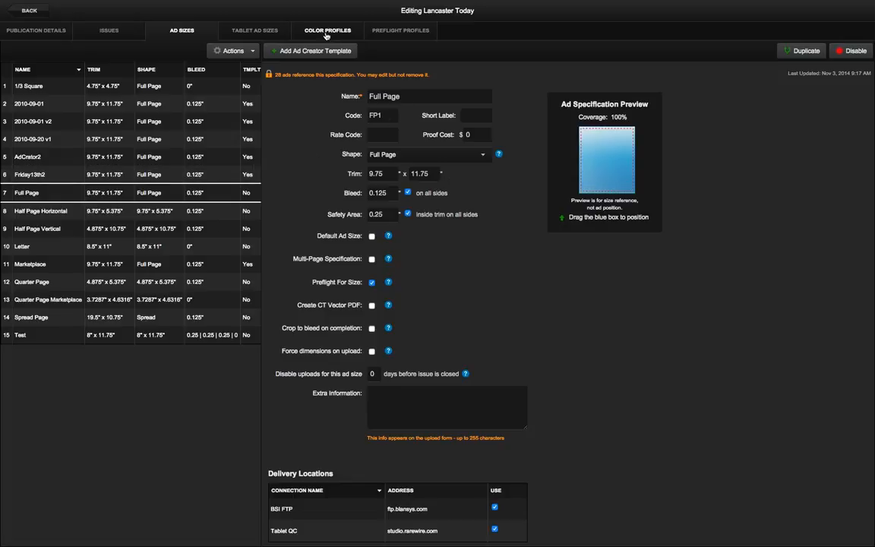
pyautogui.click(327, 34)
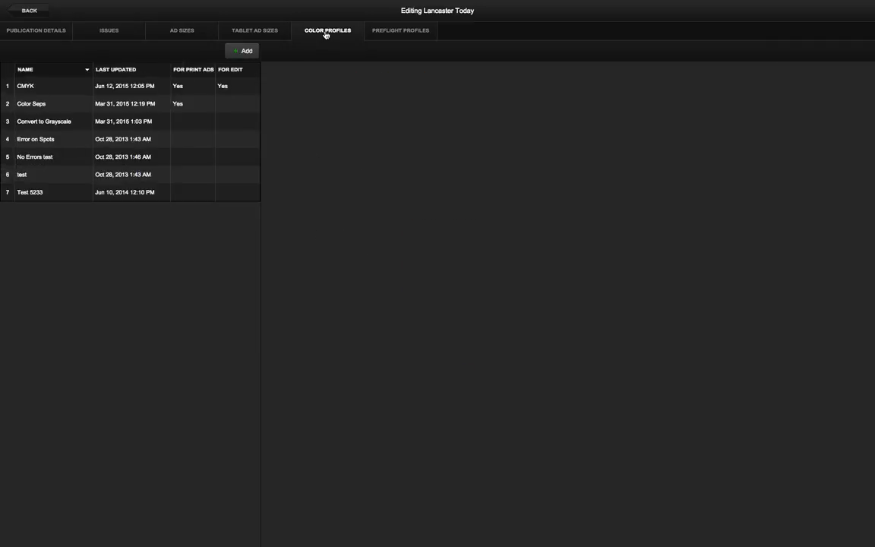
pyautogui.click(43, 86)
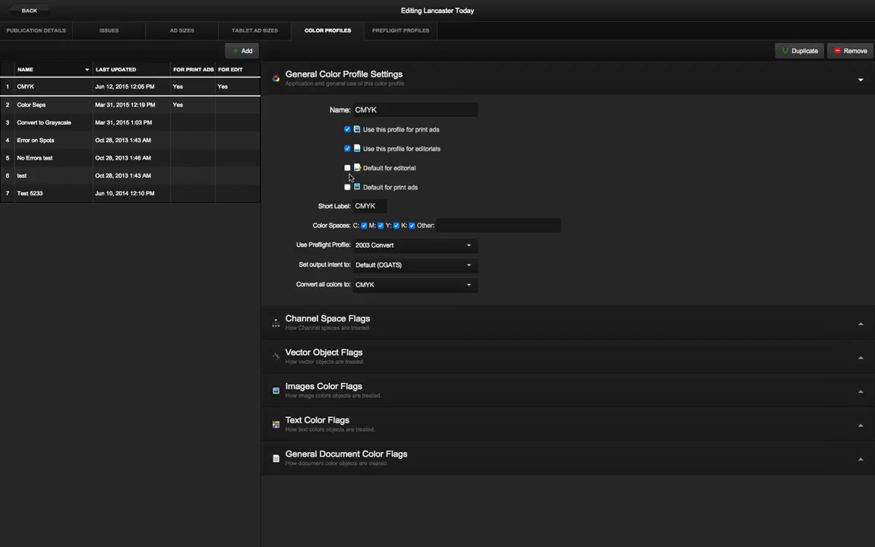
pyautogui.click(30, 11)
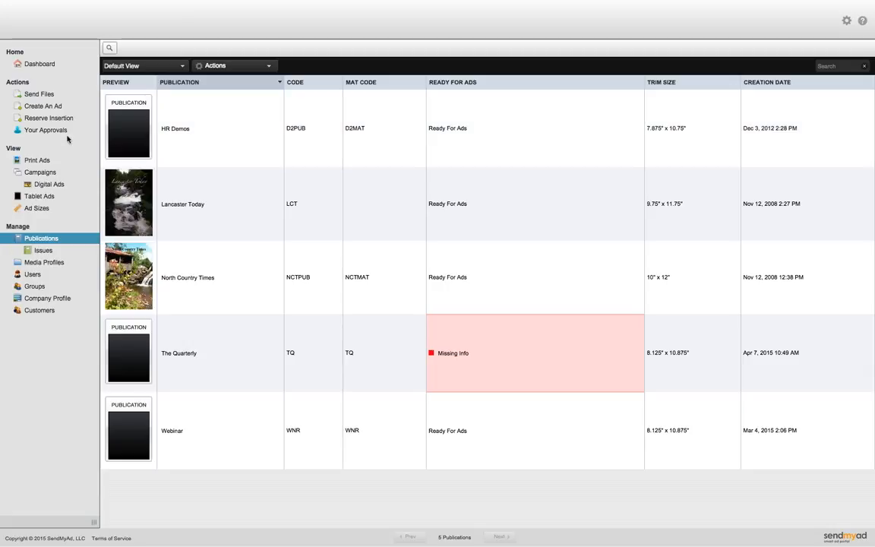
# - Start a new ad reservation import from the print ads list and load AdImportData Pickup.csv from the Downloads folder
pyautogui.click(185, 66)
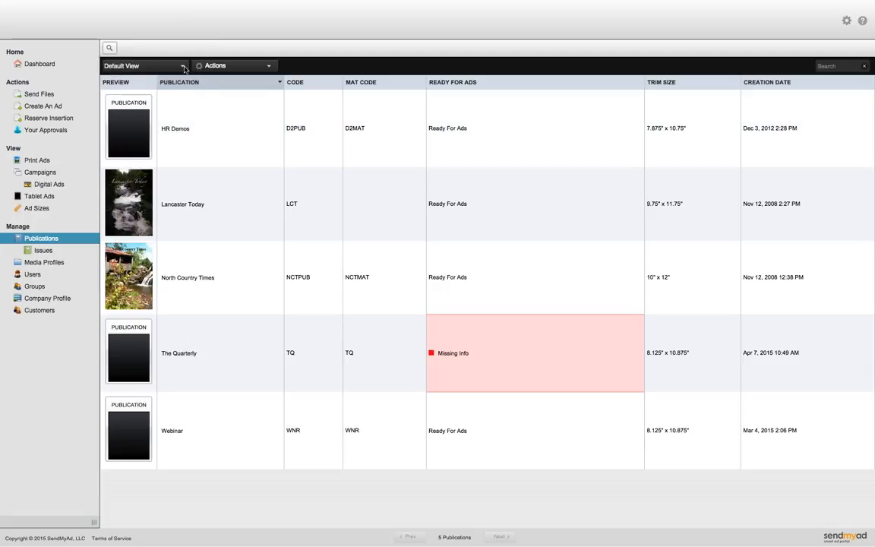
pyautogui.click(35, 160)
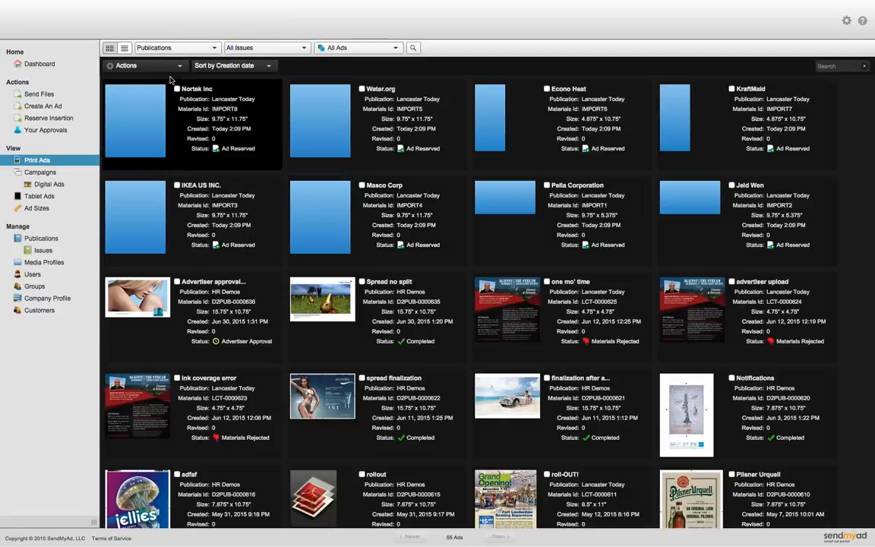
pyautogui.click(151, 65)
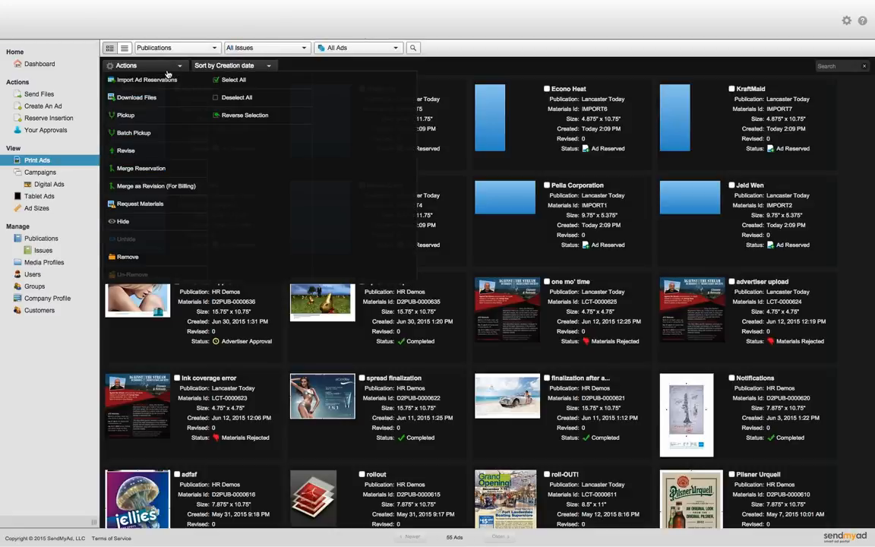
pyautogui.click(168, 81)
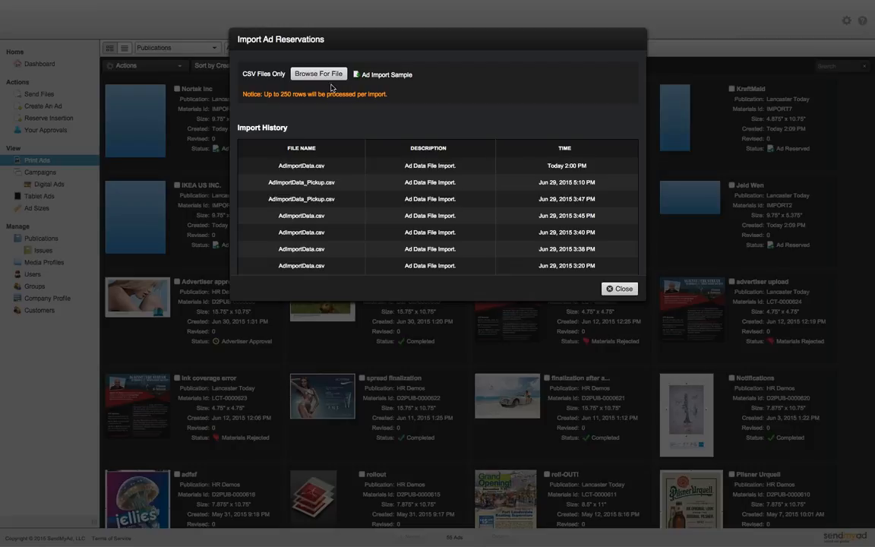
pyautogui.click(291, 70)
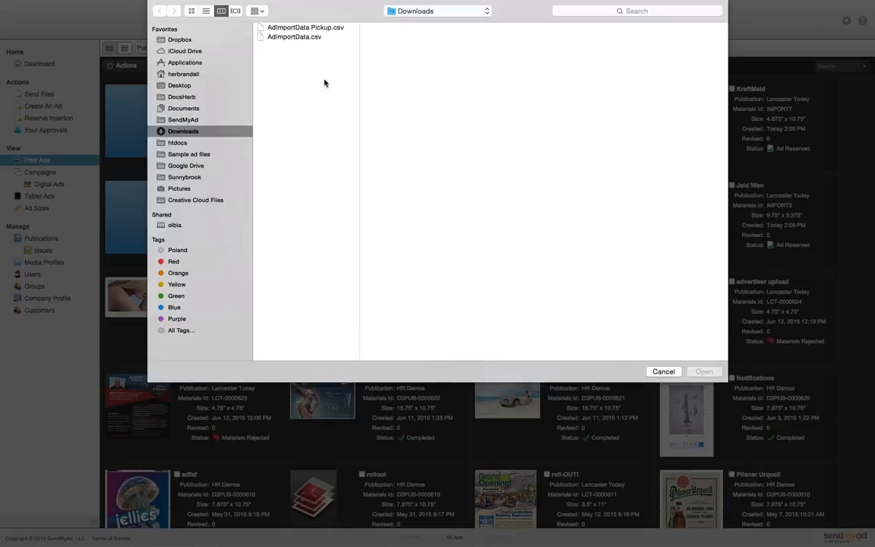
pyautogui.click(306, 27)
pyautogui.press('Return')
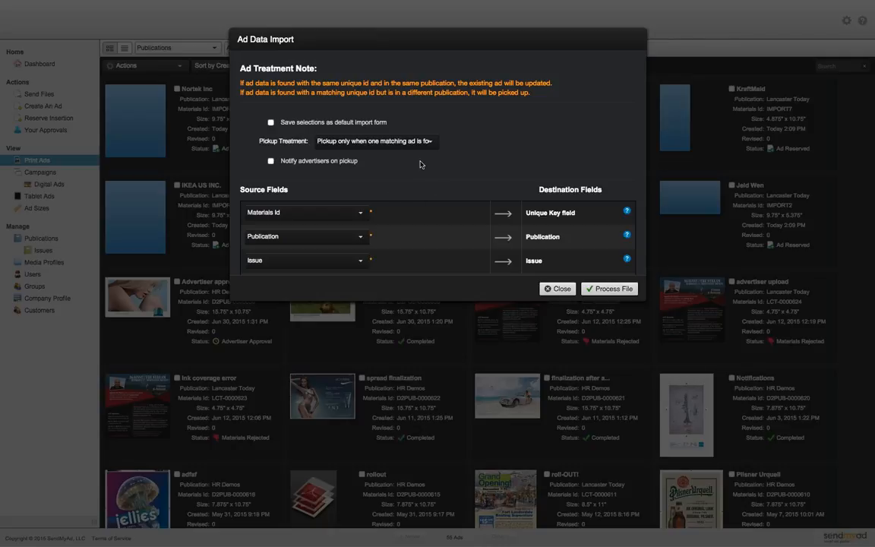
# - Check the Pickup Treatment options, keep pickup only when one matching ad is found, and process the pickup file
pyautogui.click(373, 141)
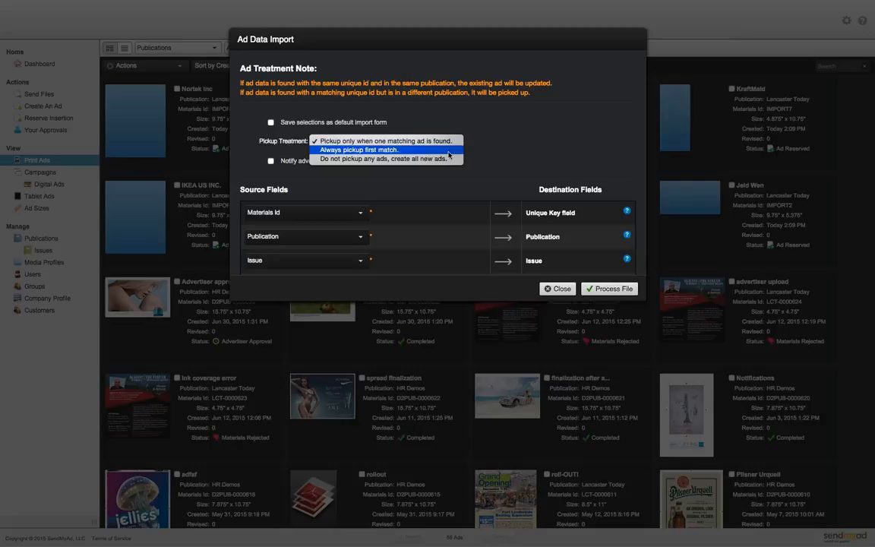
pyautogui.click(513, 150)
pyautogui.scroll(-2, 480, 199)
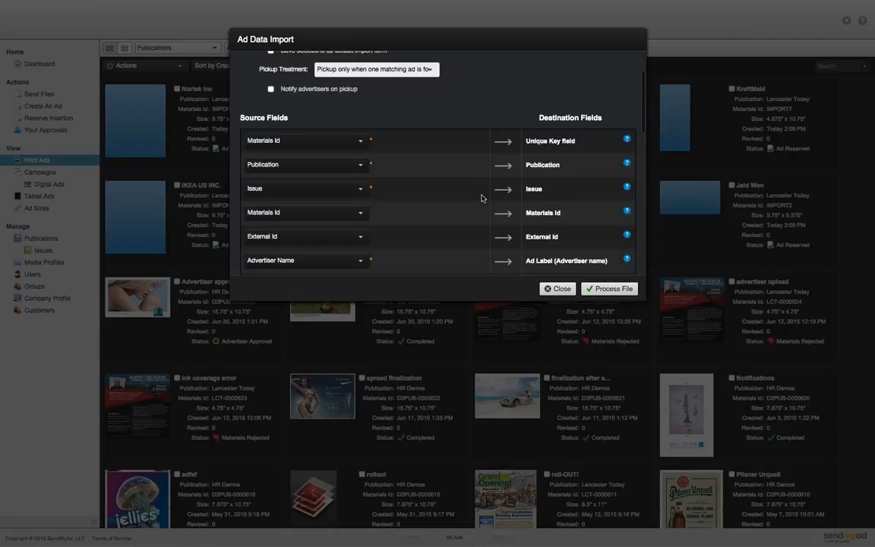
pyautogui.scroll(-5, 483, 198)
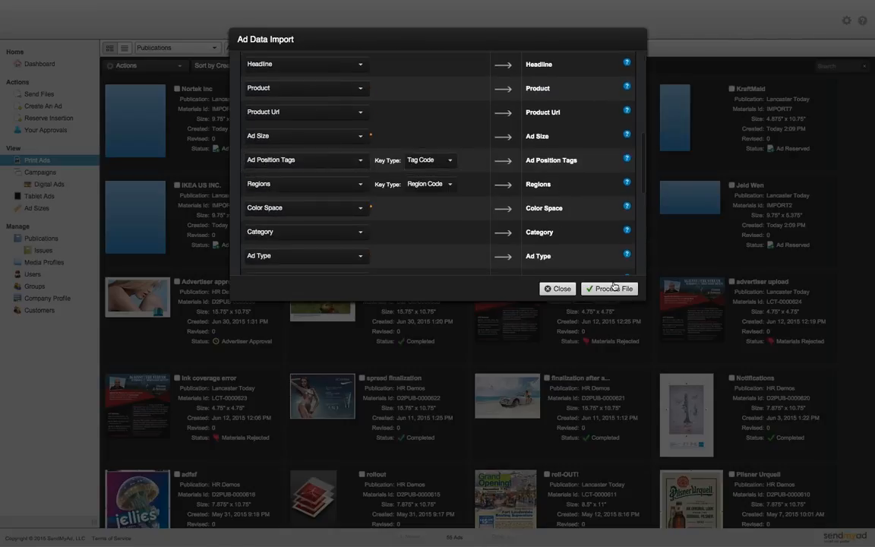
pyautogui.click(615, 288)
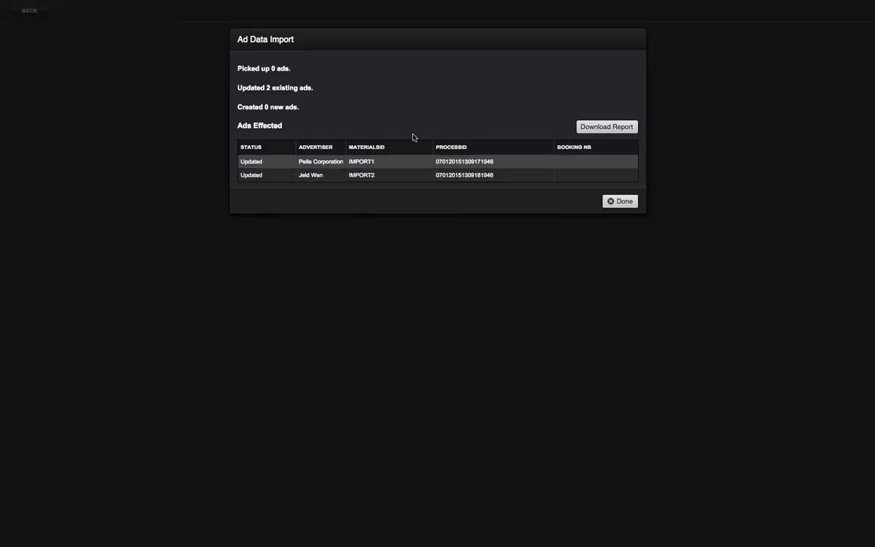
# - Close the import results, check the Pella Corporation ad reservation with materials ID IMPORT1, and return to the print ads list
pyautogui.click(621, 201)
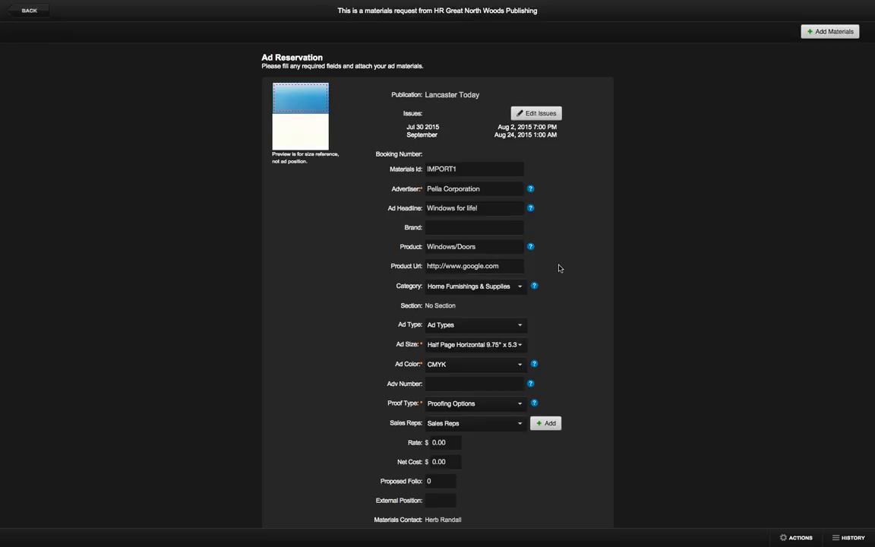
pyautogui.moveTo(535, 291)
pyautogui.click(26, 11)
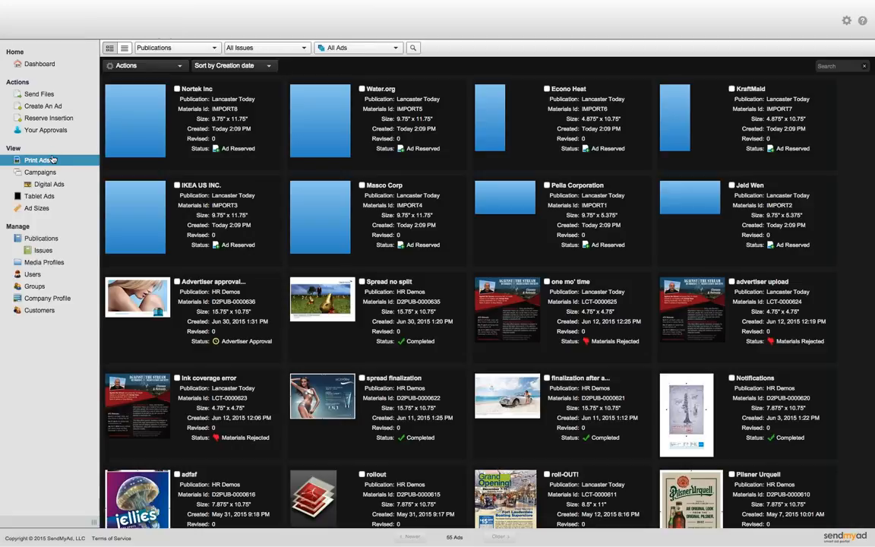
# - Open the print magazine ad upload form for the HR Demos publication and examine its fields and introductory message
pyautogui.click(40, 94)
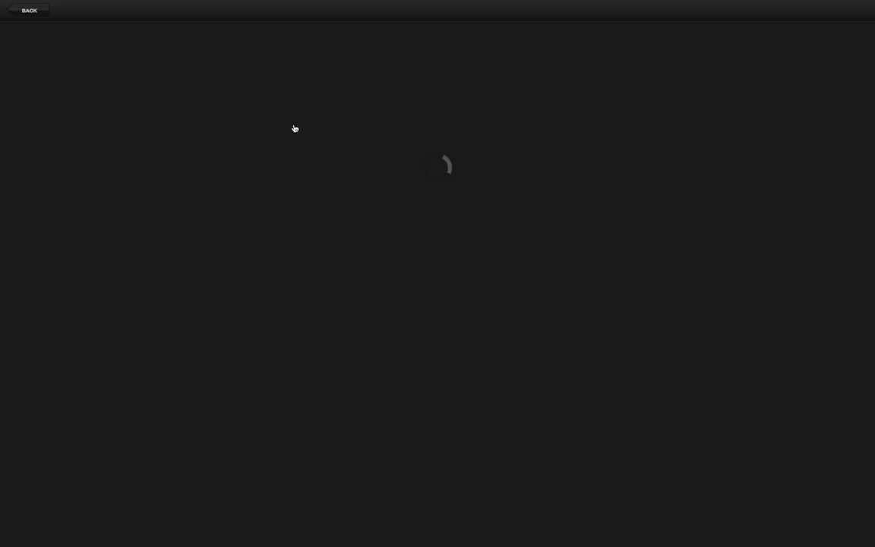
pyautogui.click(344, 143)
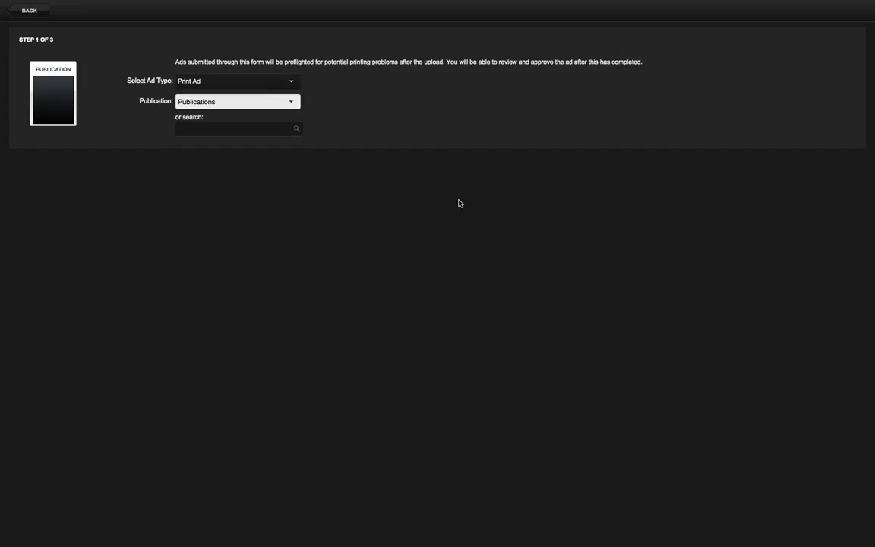
pyautogui.click(214, 100)
pyautogui.click(235, 113)
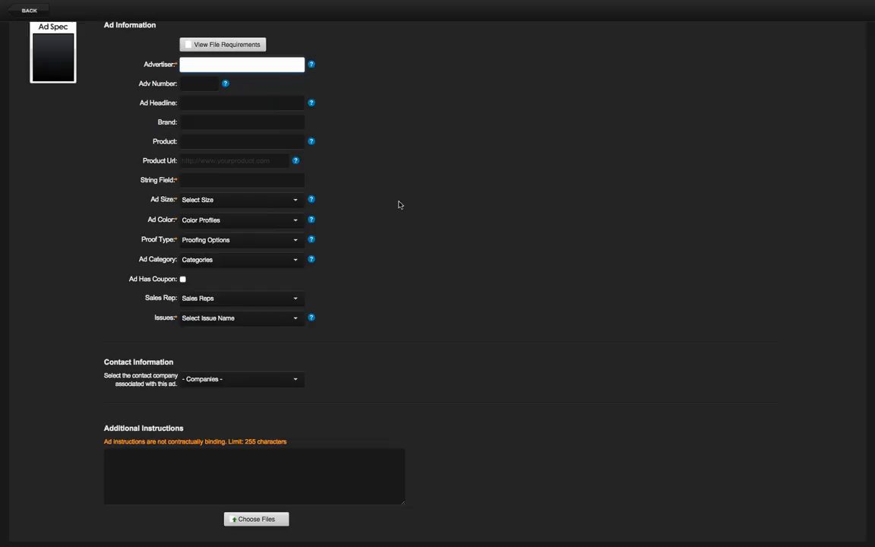
pyautogui.scroll(1, 394, 247)
pyautogui.scroll(5, 394, 247)
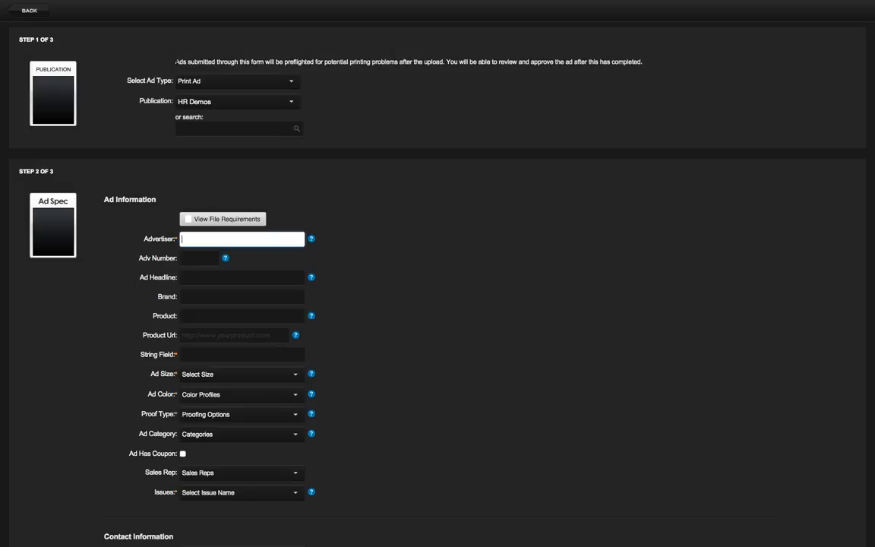
pyautogui.click(178, 62)
pyautogui.moveTo(178, 62); pyautogui.dragTo(653, 63)
pyautogui.click(500, 89)
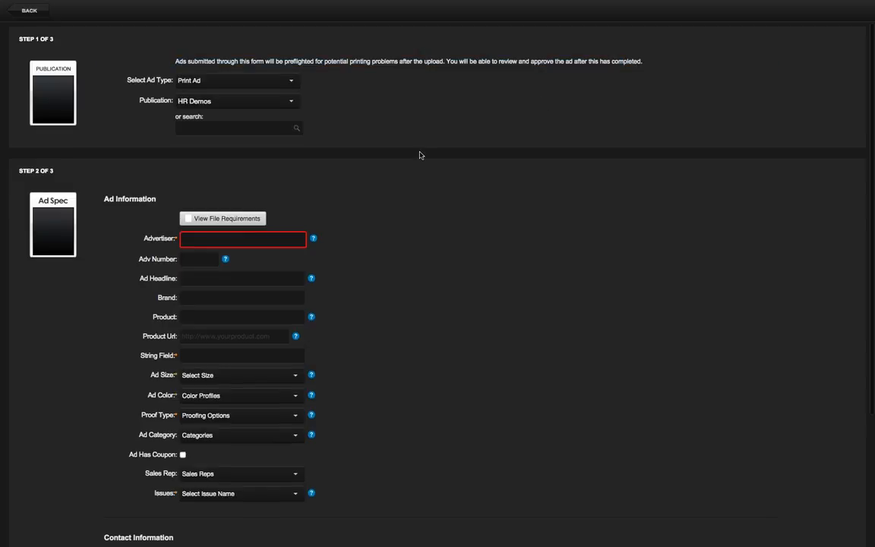
# - Examine the upload form's required fields, including String Field, and leave the form for the print ads list
pyautogui.scroll(-4, 403, 213)
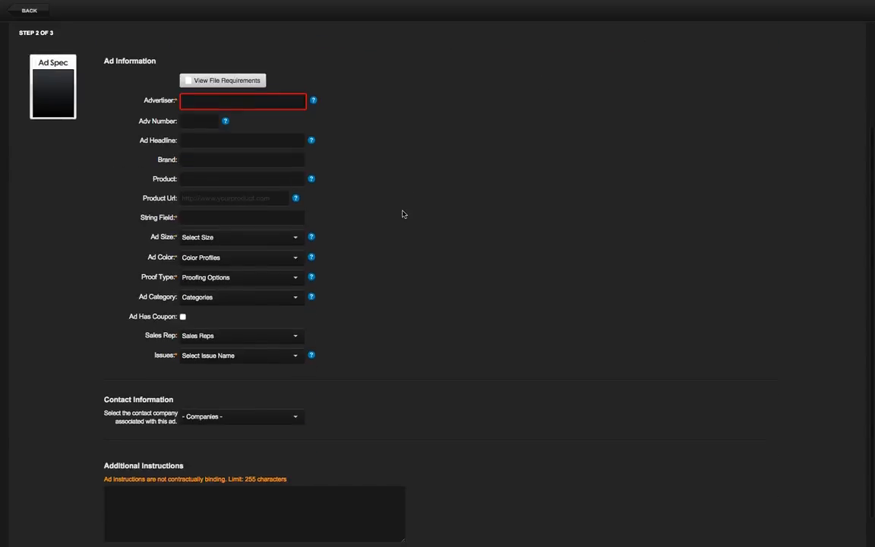
pyautogui.scroll(-1, 403, 213)
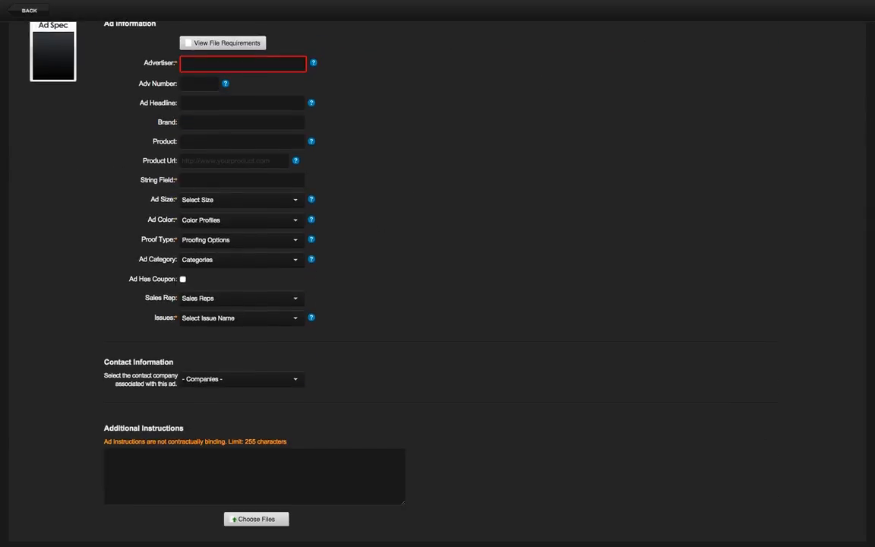
pyautogui.click(195, 185)
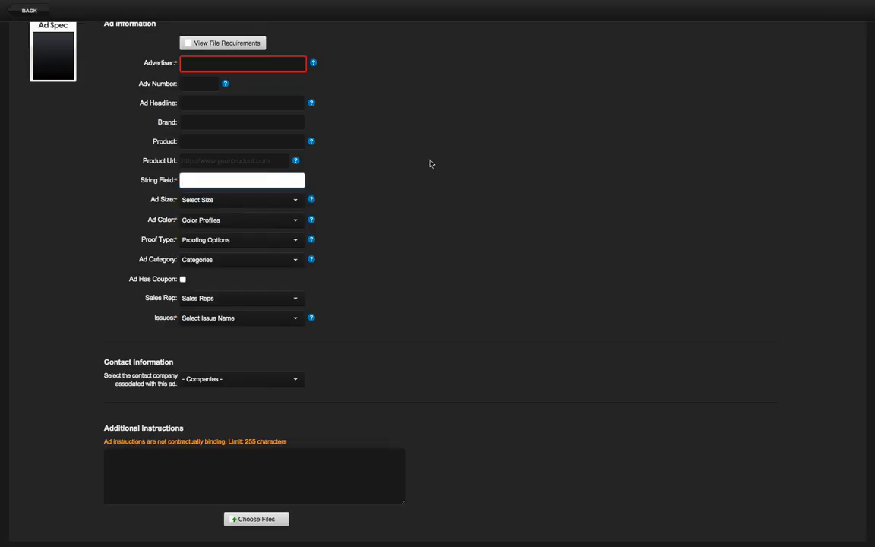
pyautogui.click(396, 165)
pyautogui.scroll(1, 394, 191)
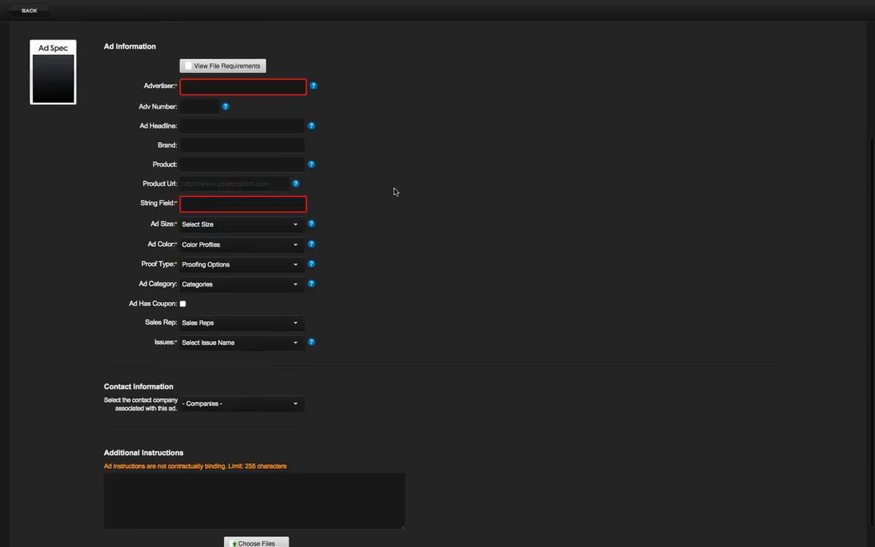
pyautogui.scroll(2, 393, 191)
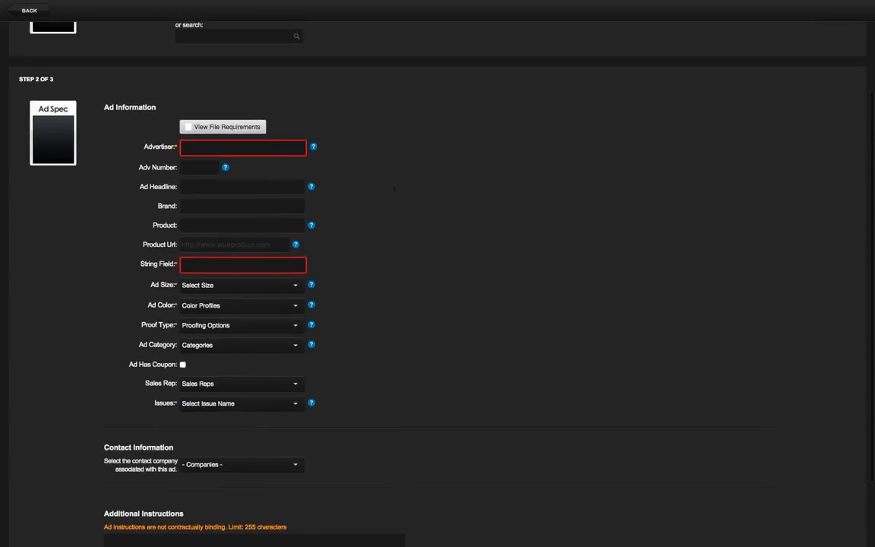
pyautogui.click(40, 14)
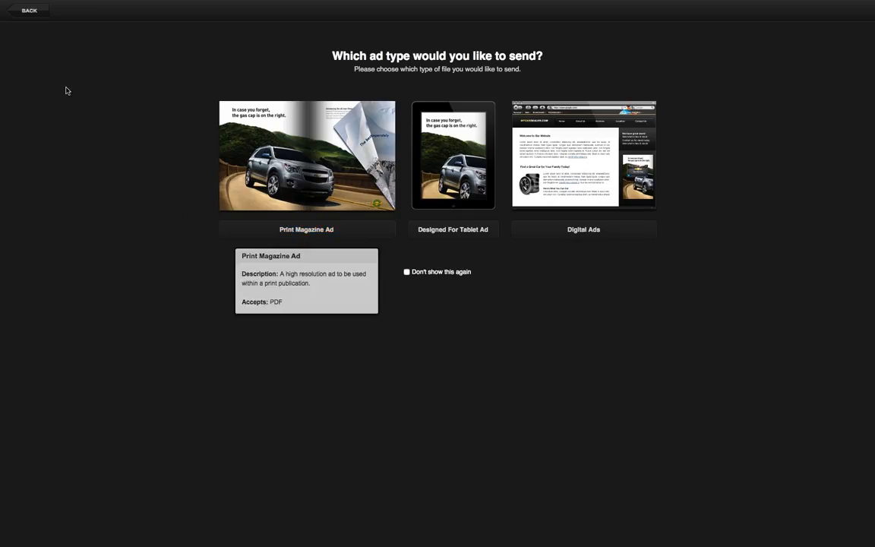
pyautogui.click(29, 12)
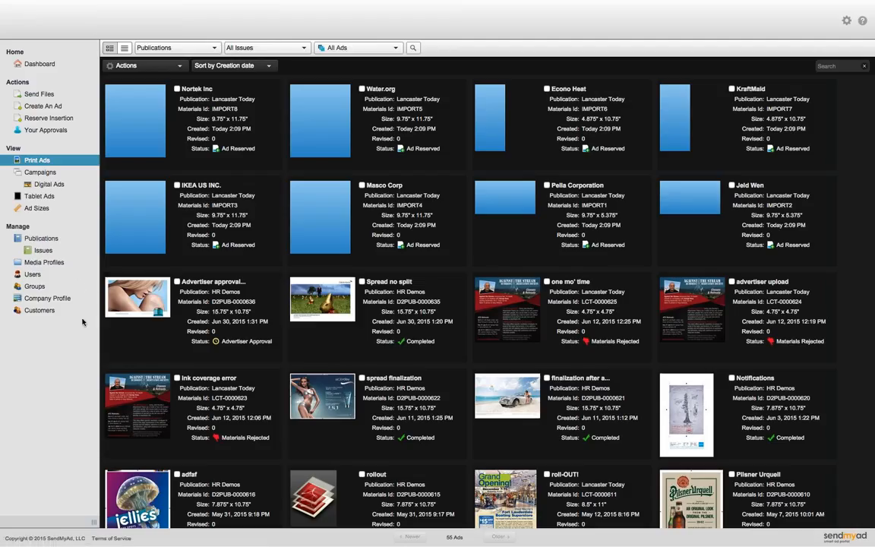
# - Open the company profile's Print Ad Settings and review its options, including those for picking up, revising and splitting ads
pyautogui.click(59, 300)
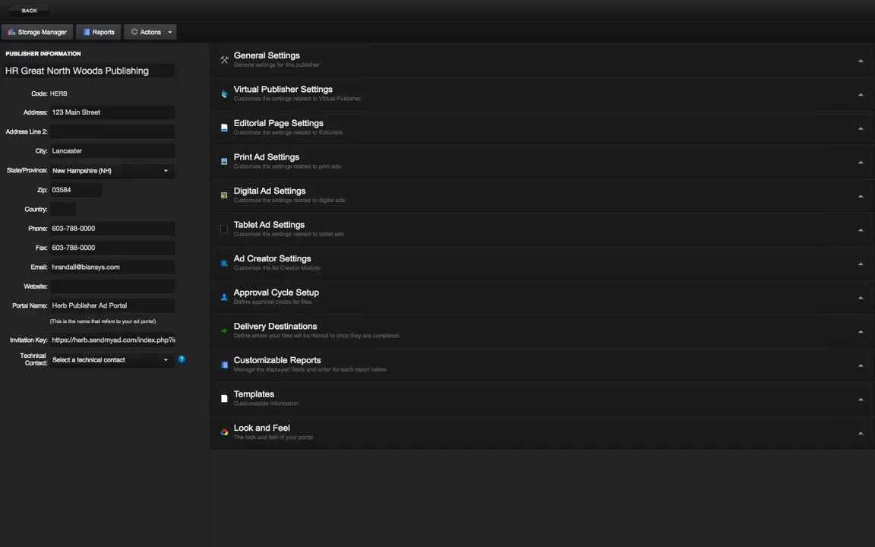
pyautogui.click(264, 165)
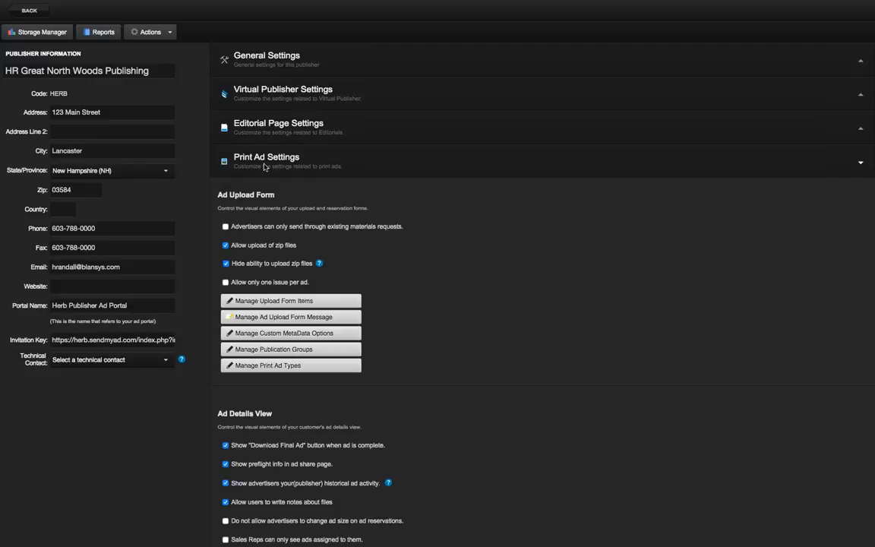
pyautogui.scroll(-5, 347, 254)
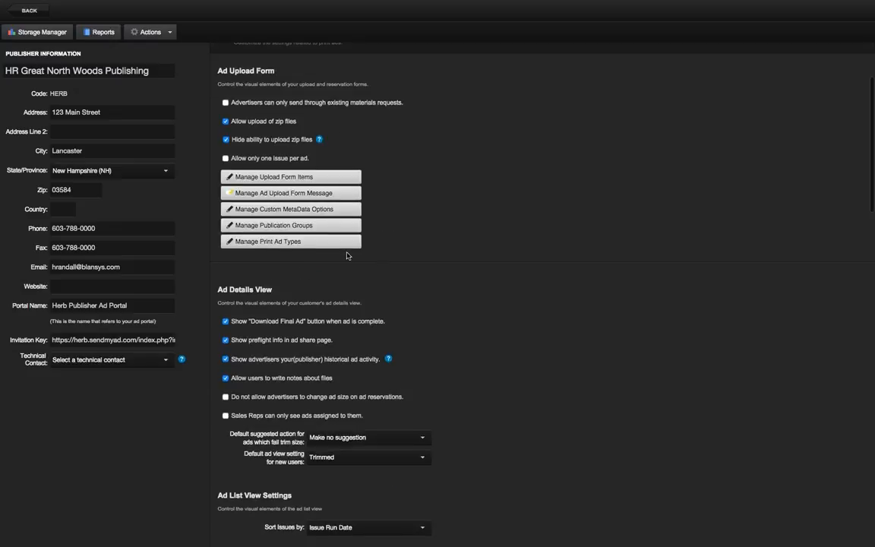
pyautogui.scroll(-8, 384, 270)
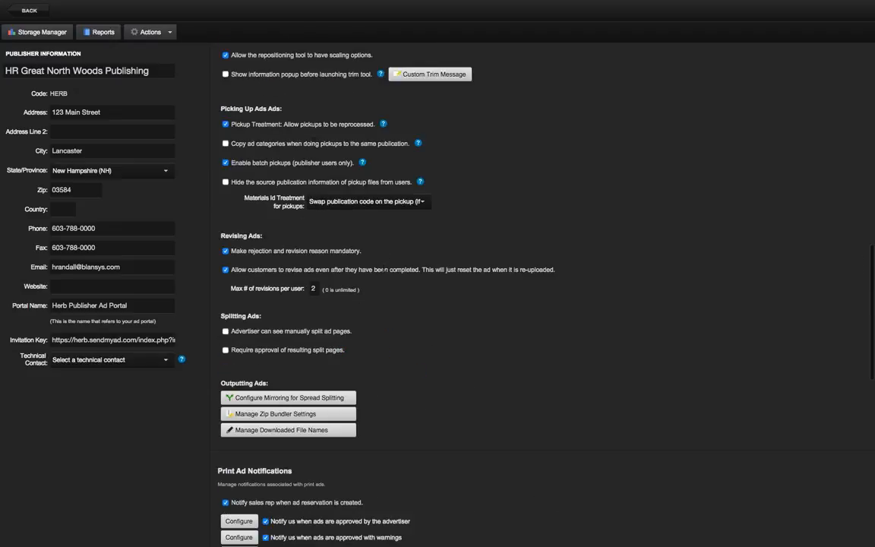
pyautogui.scroll(2, 384, 270)
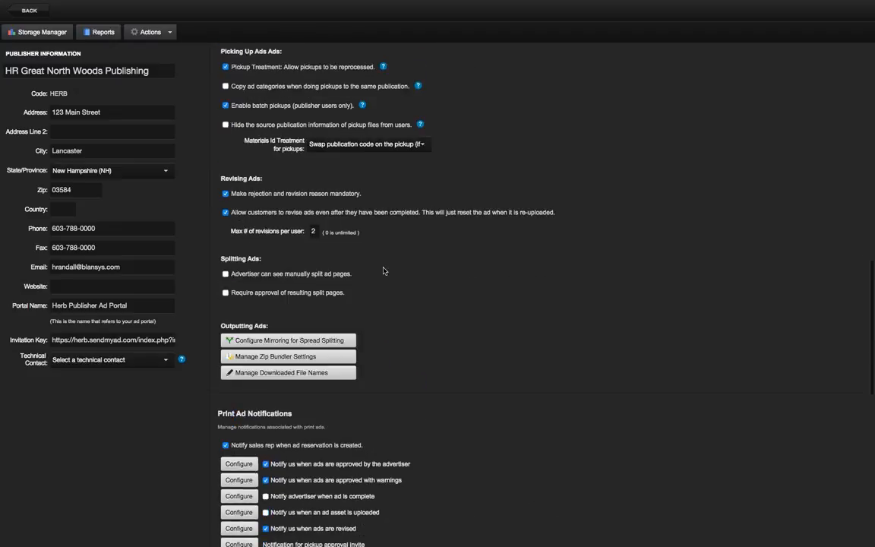
pyautogui.scroll(2, 383, 270)
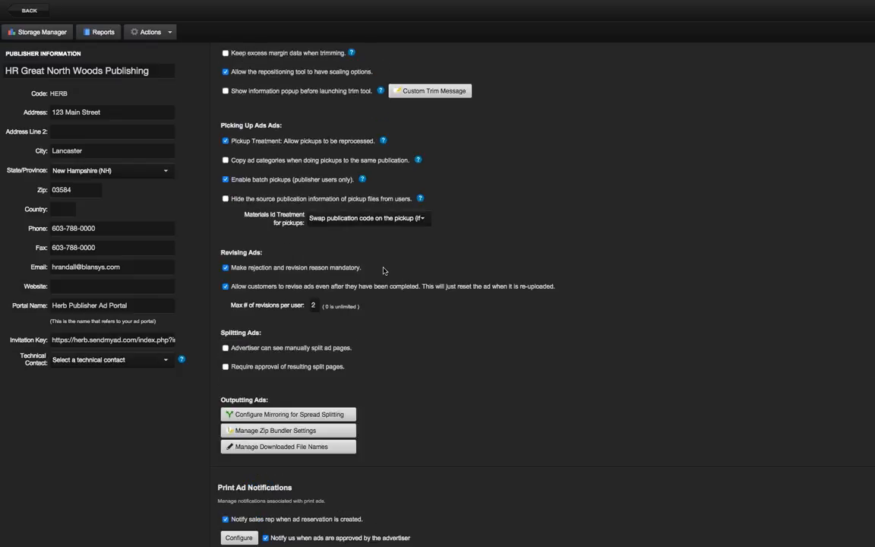
pyautogui.scroll(9, 384, 270)
pyautogui.scroll(3, 384, 270)
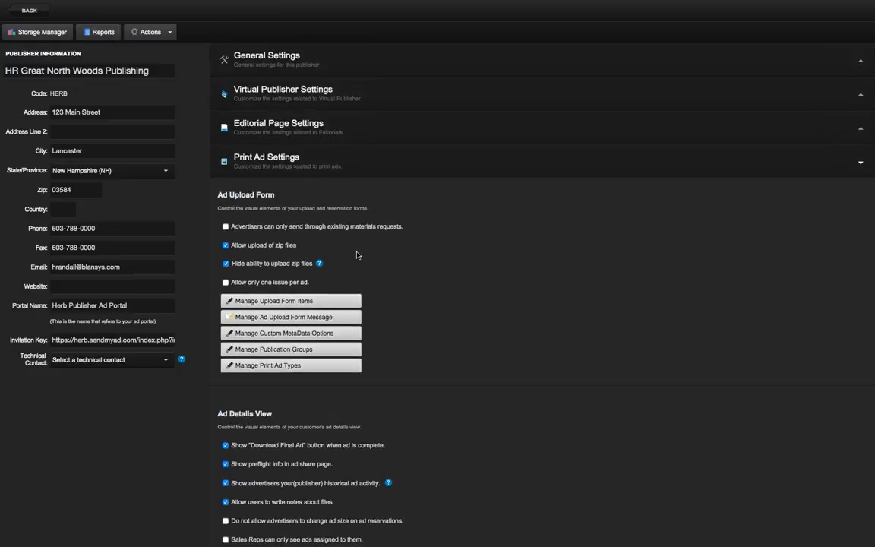
# - Examine the Ad Upload Form options, especially the one limiting advertisers to sending through existing materials requests
pyautogui.scroll(-1, 271, 196)
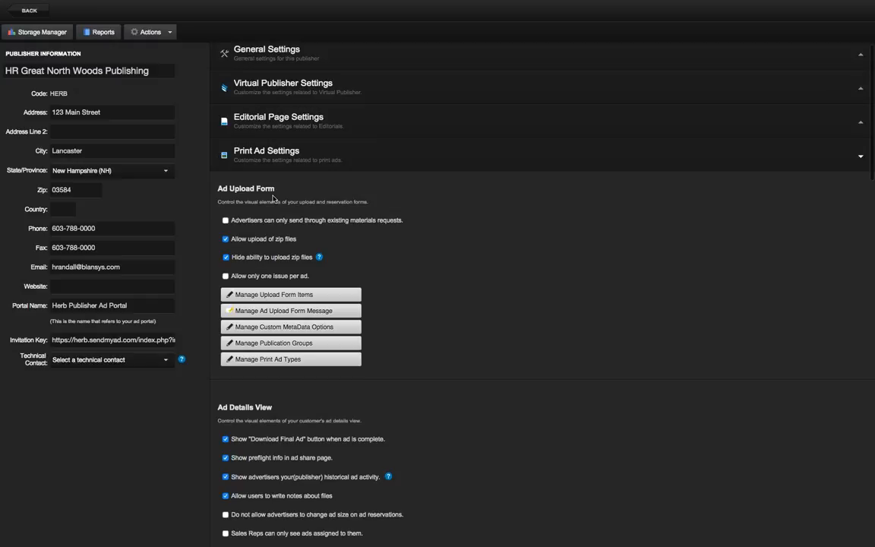
pyautogui.scroll(-1, 273, 199)
pyautogui.scroll(-1, 333, 203)
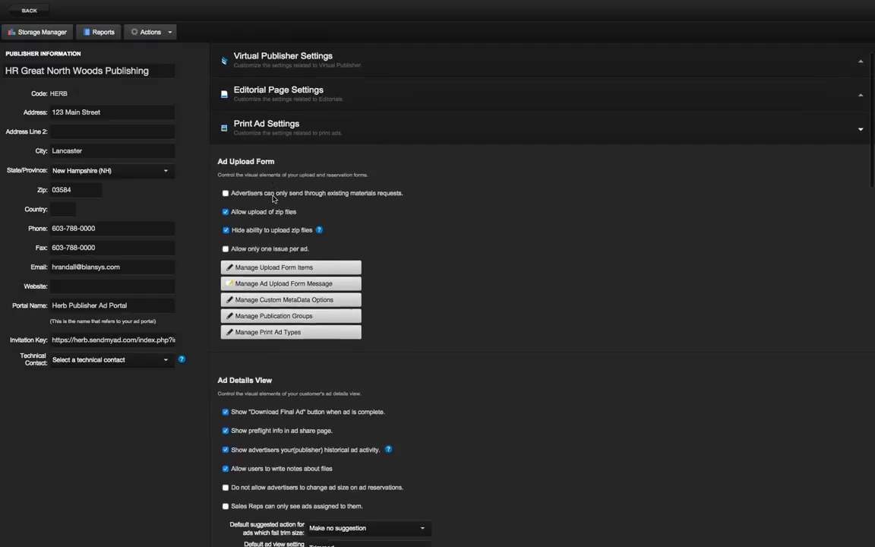
pyautogui.moveTo(230, 190)
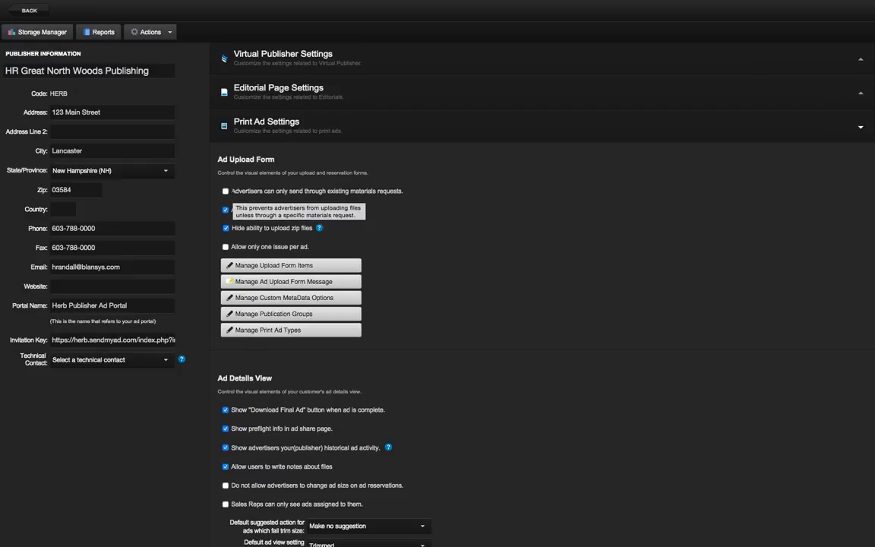
pyautogui.click(226, 191)
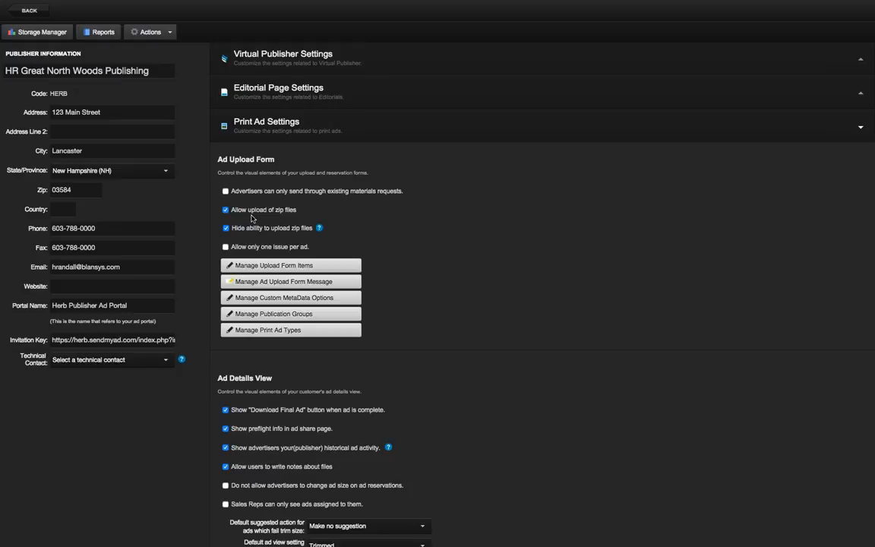
pyautogui.moveTo(226, 193)
pyautogui.moveTo(341, 231)
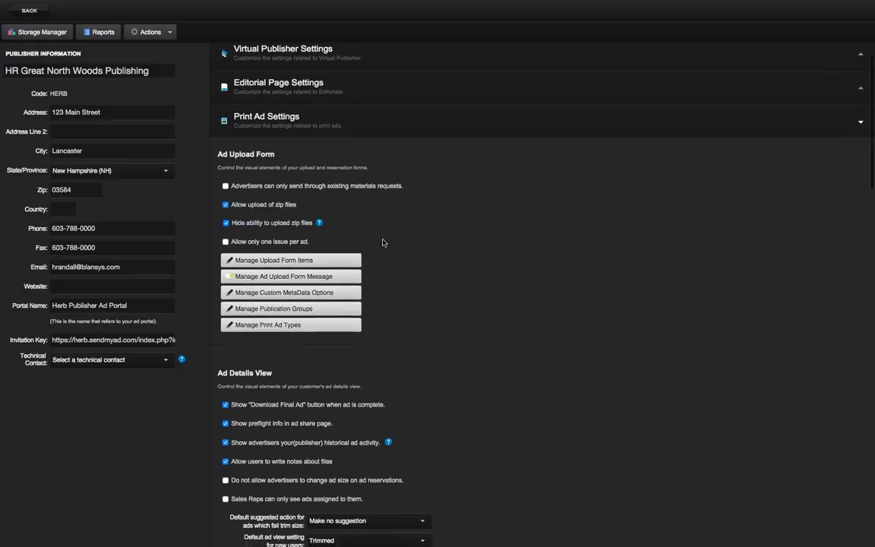
pyautogui.scroll(-1, 380, 243)
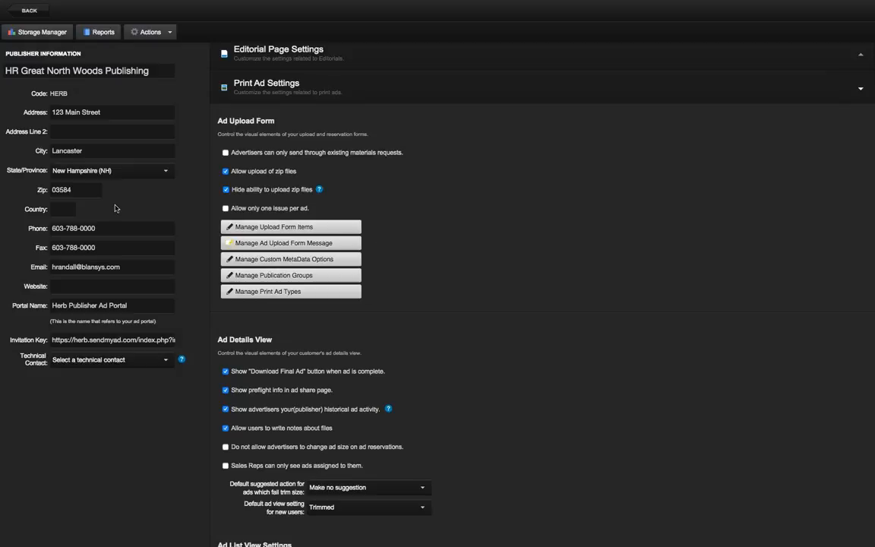
# - Return to the print ads list and open the ink coverage error ad
pyautogui.click(30, 12)
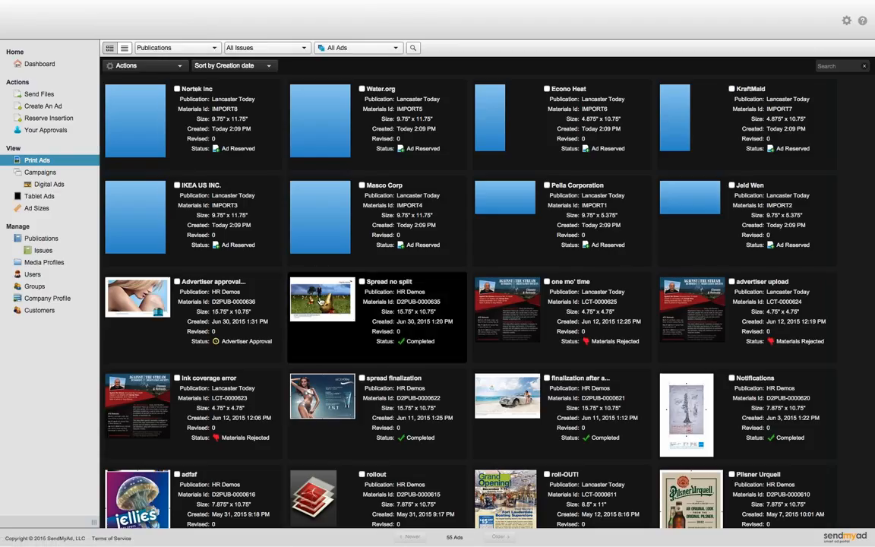
pyautogui.click(151, 411)
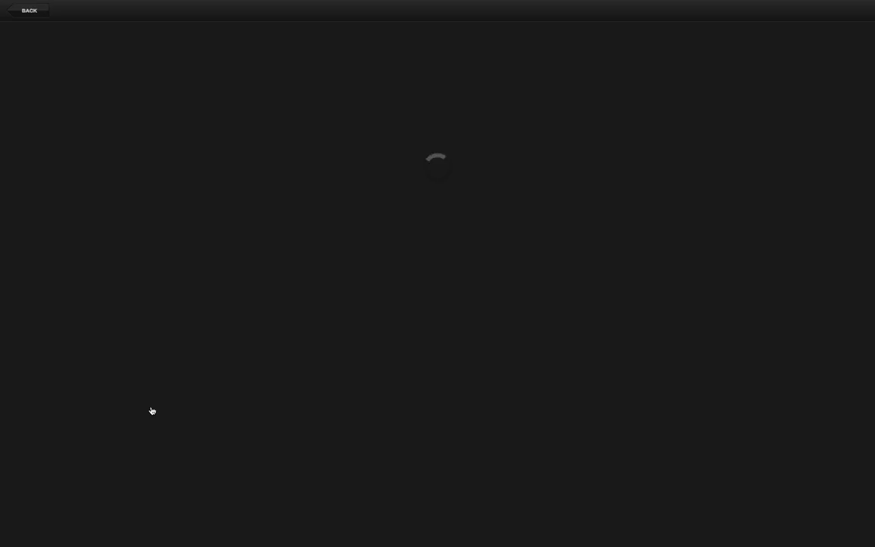
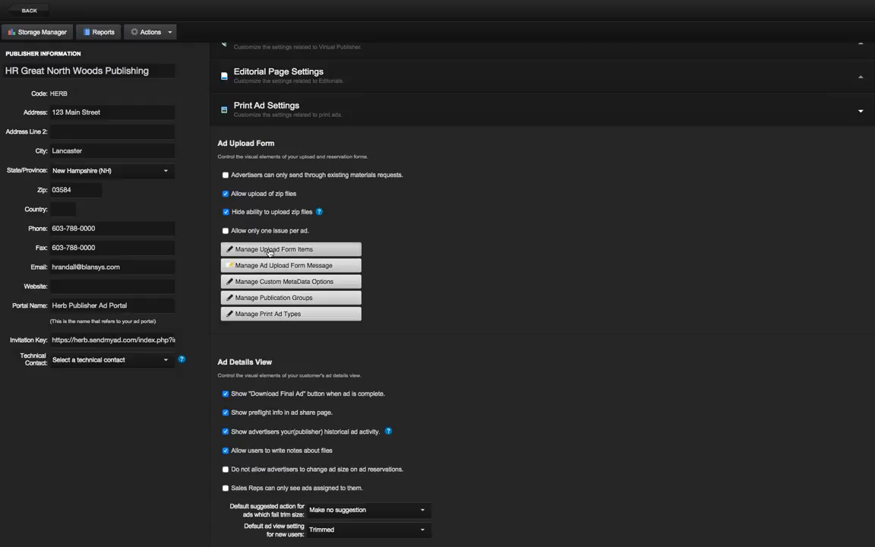
# - Configure the upload form items to hide the advertiser number field, brand field, product url field and coupon checkbox
pyautogui.click(269, 253)
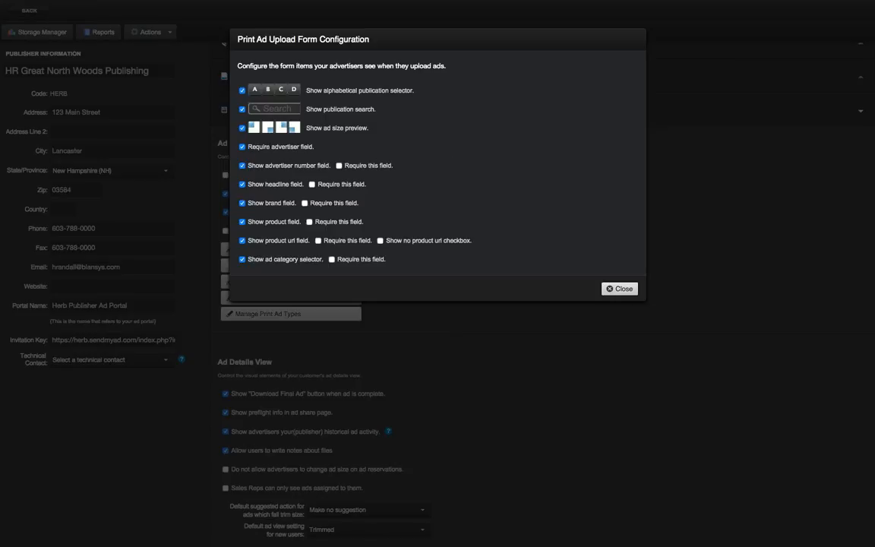
pyautogui.moveTo(244, 158)
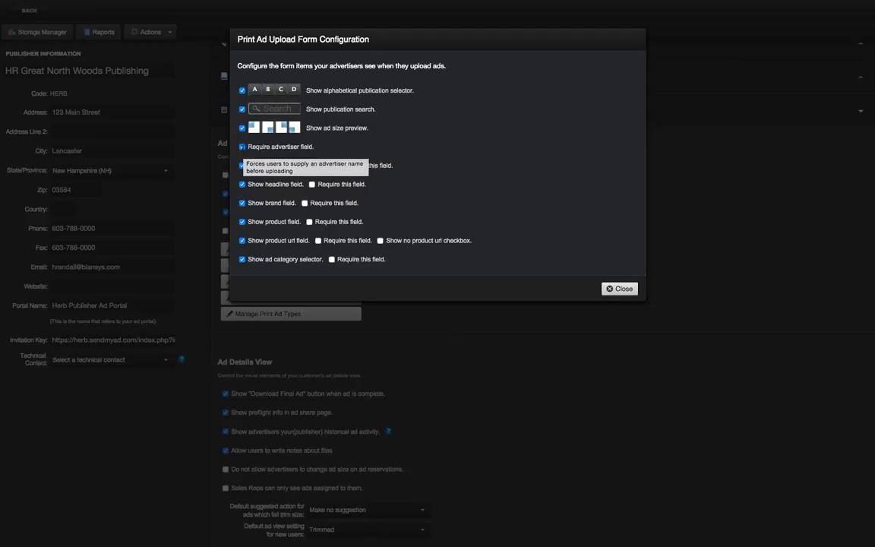
pyautogui.scroll(-2, 454, 173)
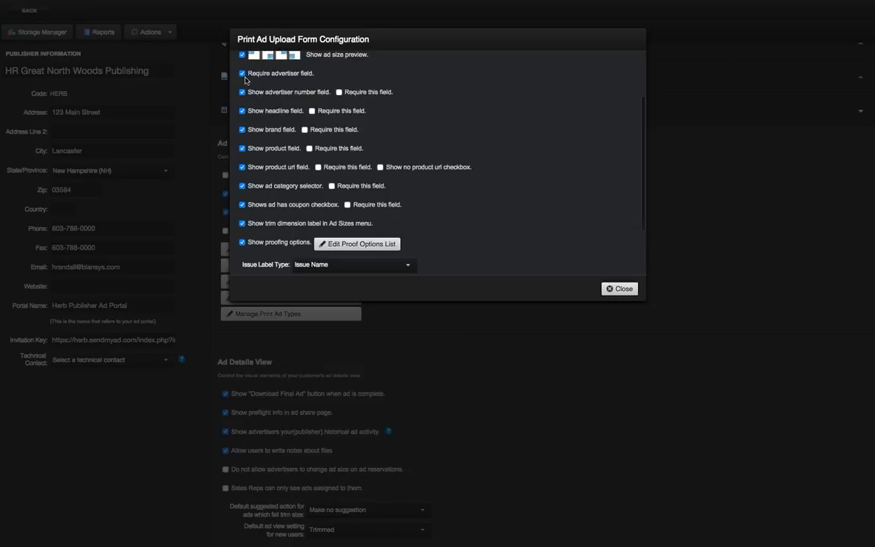
pyautogui.moveTo(266, 78)
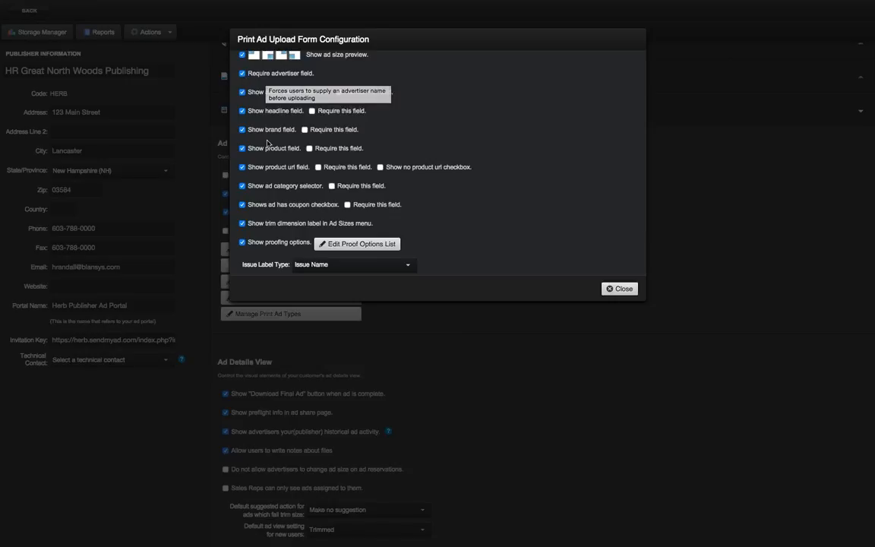
pyautogui.click(249, 92)
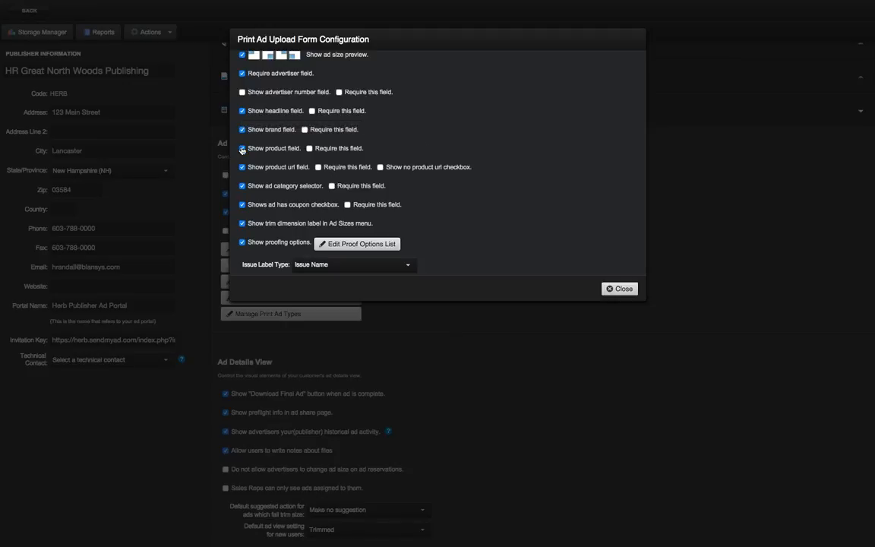
pyautogui.click(242, 129)
pyautogui.click(242, 168)
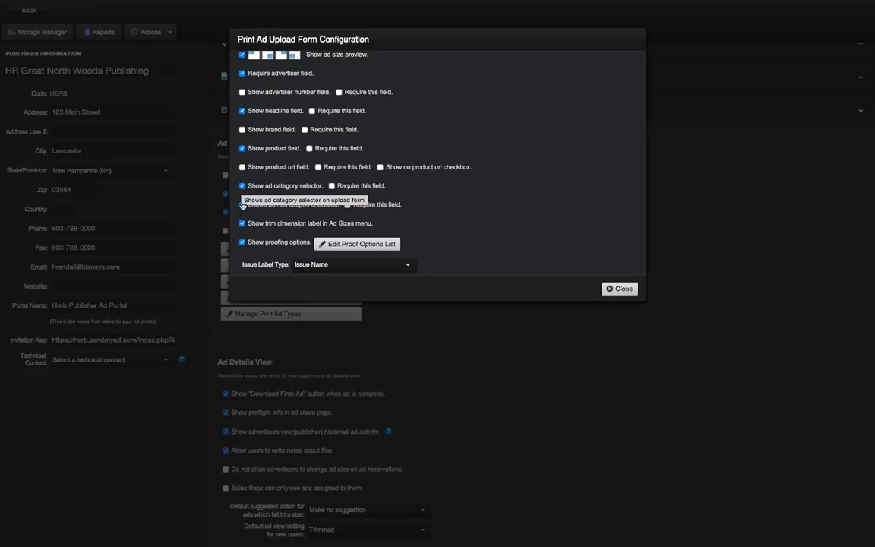
pyautogui.scroll(-1, 461, 217)
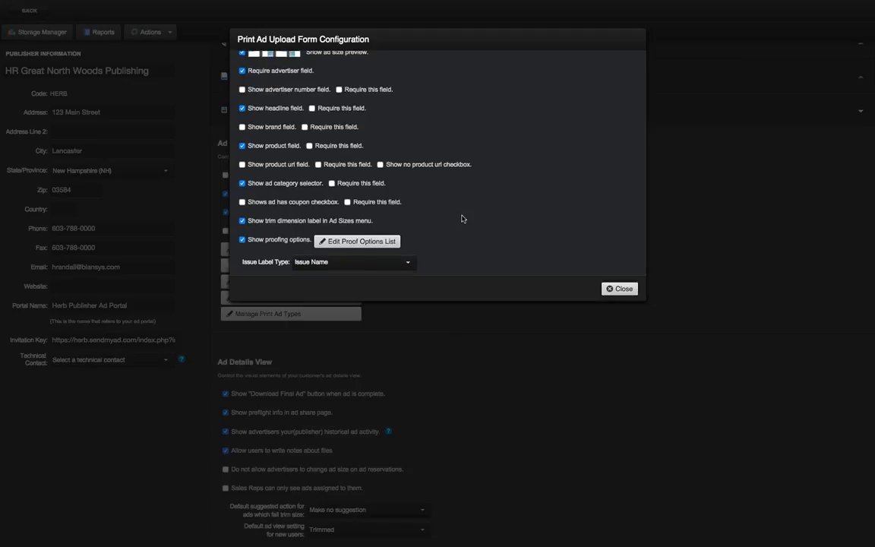
# - Edit the proof options list so that Waived Proof is also used on pickup, and close it
pyautogui.scroll(-3, 461, 218)
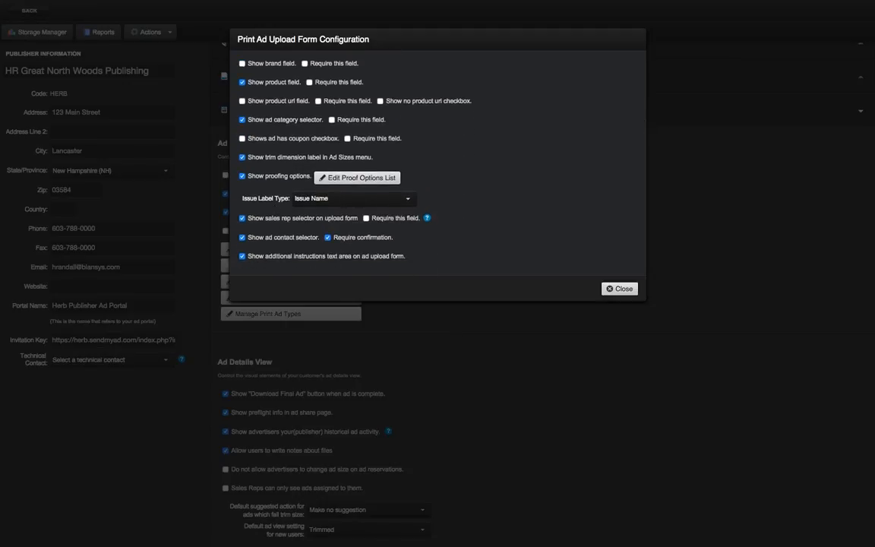
pyautogui.scroll(3, 450, 201)
pyautogui.scroll(-3, 450, 202)
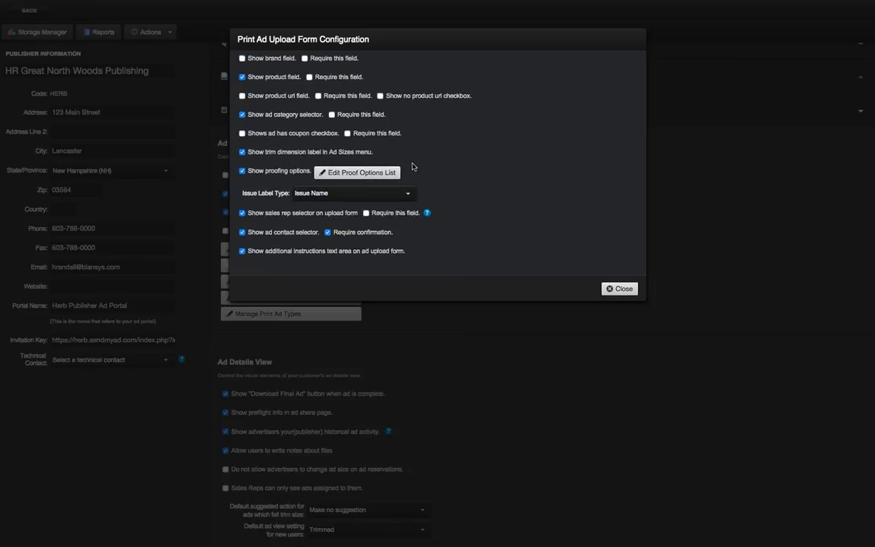
pyautogui.click(351, 172)
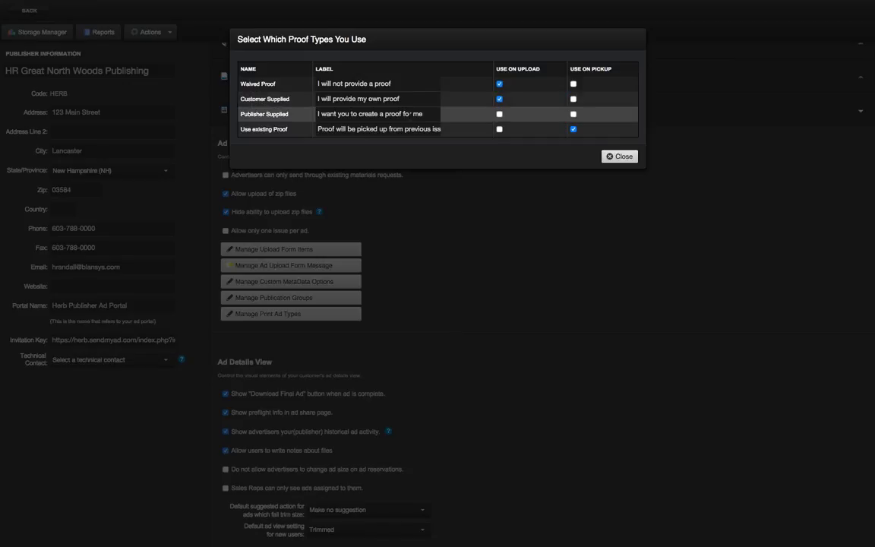
pyautogui.click(574, 84)
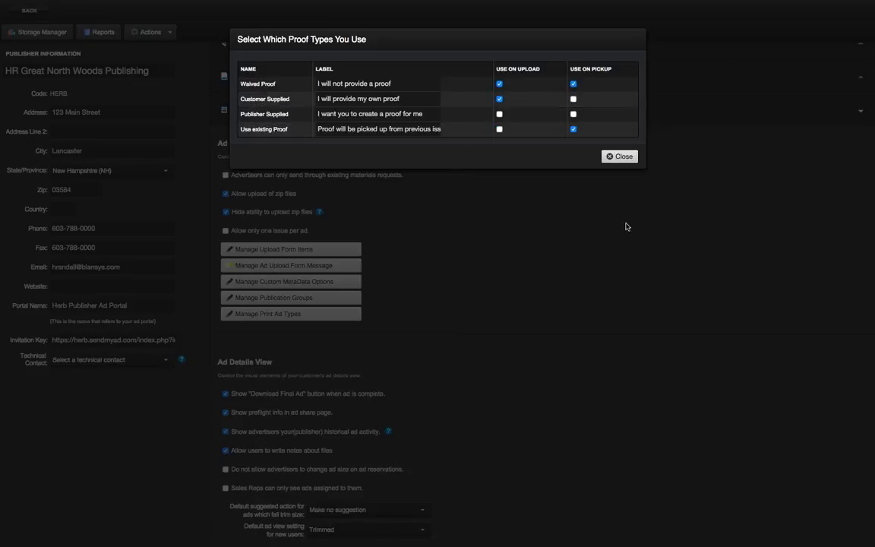
pyautogui.click(626, 158)
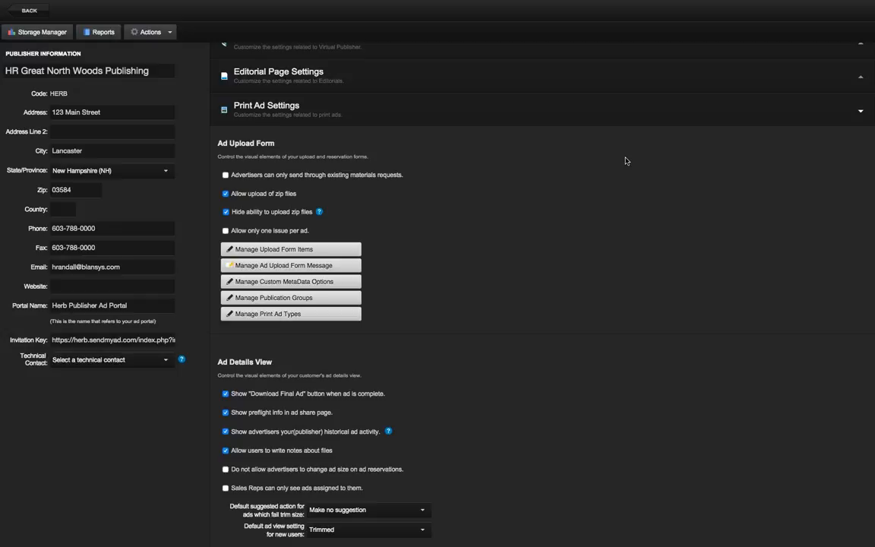
# - Set the upload form's issue label type to Materials Due Date
pyautogui.click(327, 251)
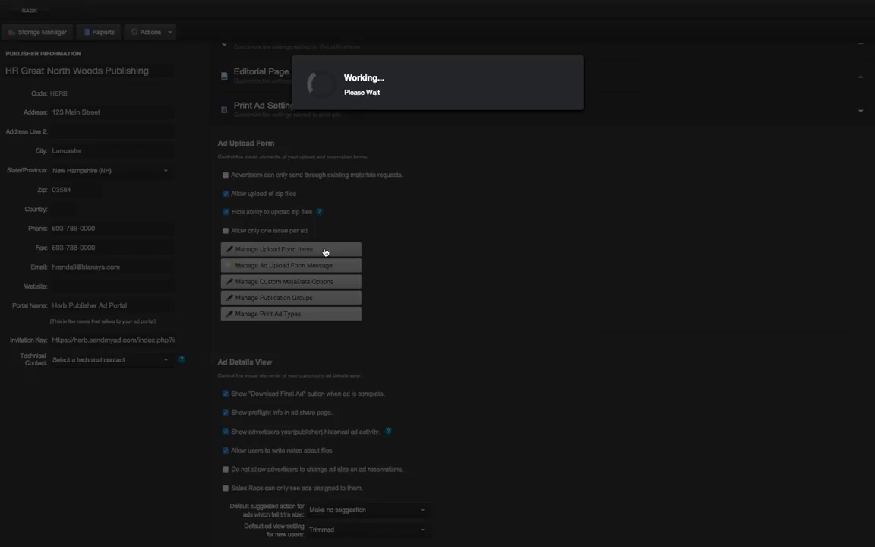
pyautogui.scroll(-5, 450, 216)
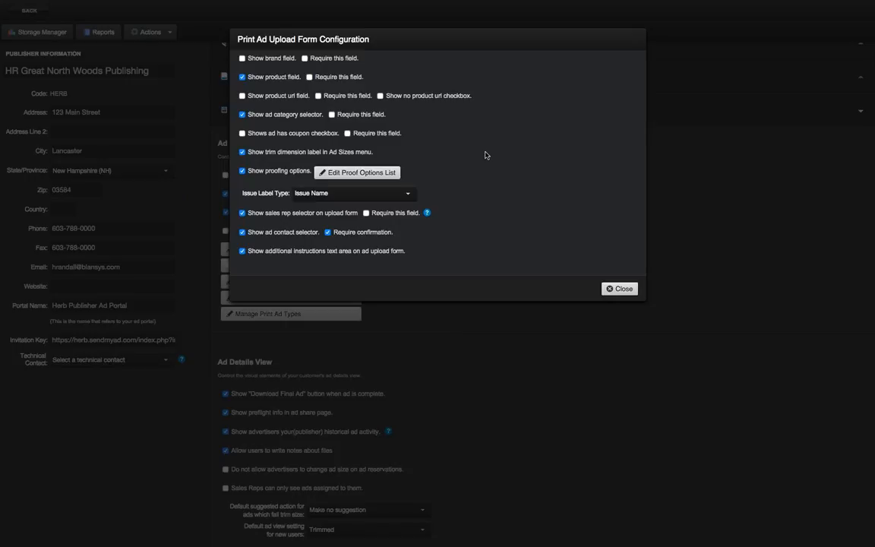
pyautogui.click(379, 193)
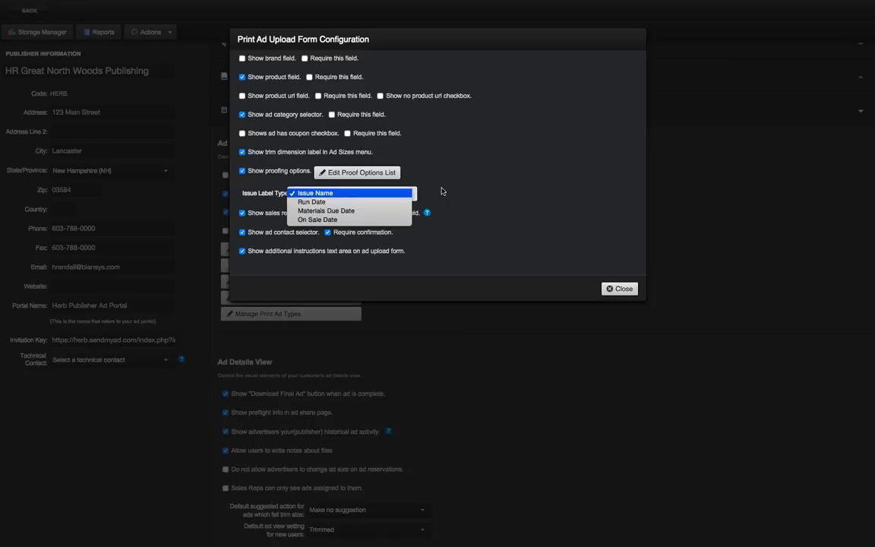
pyautogui.click(484, 188)
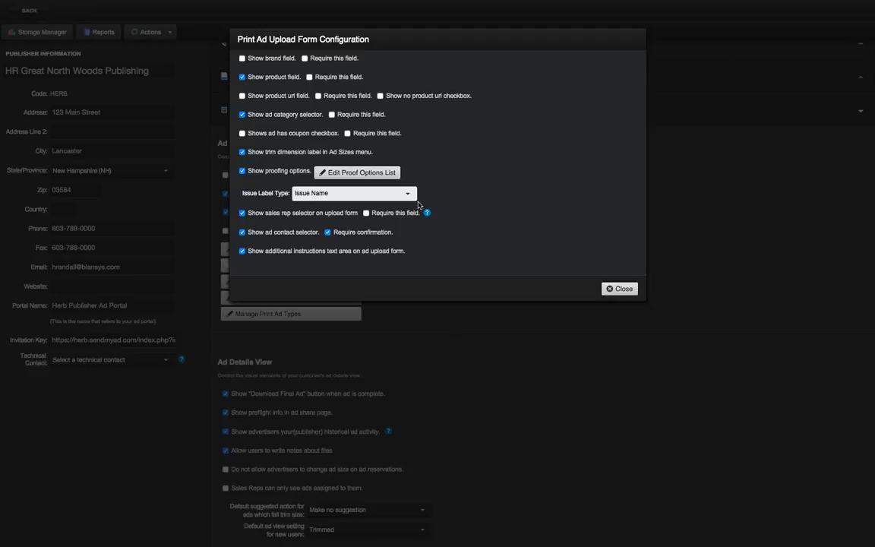
pyautogui.click(339, 193)
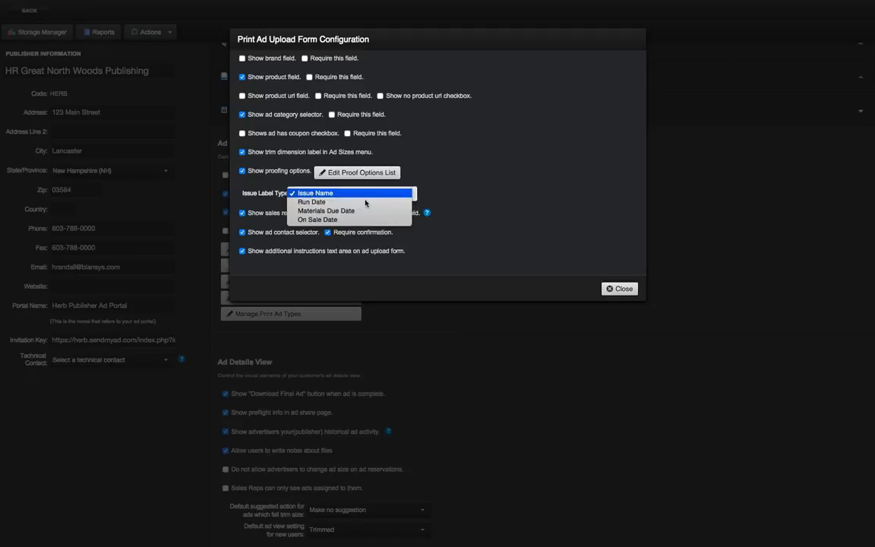
pyautogui.click(506, 190)
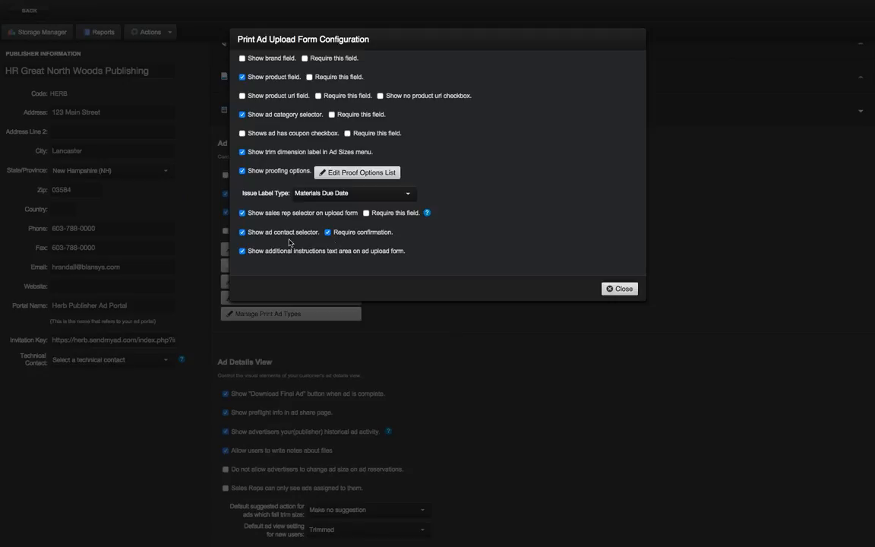
# - Review the ad contact, confirmation, sales rep and additional instructions options, and close the upload form configuration
pyautogui.click(328, 232)
pyautogui.click(241, 232)
pyautogui.click(242, 213)
pyautogui.click(242, 252)
pyautogui.click(619, 289)
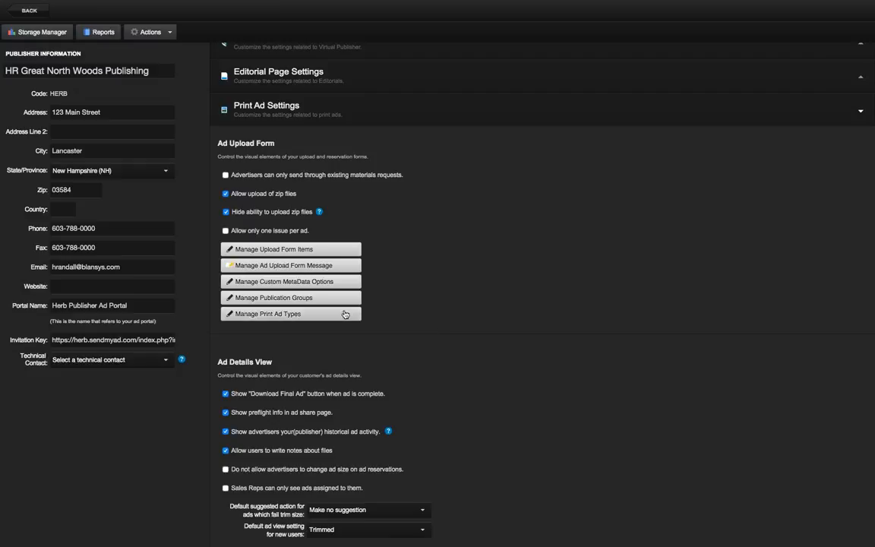
# - Leave the company profile and open the print ad upload form for the Lancaster Today publication
pyautogui.click(21, 15)
pyautogui.click(92, 102)
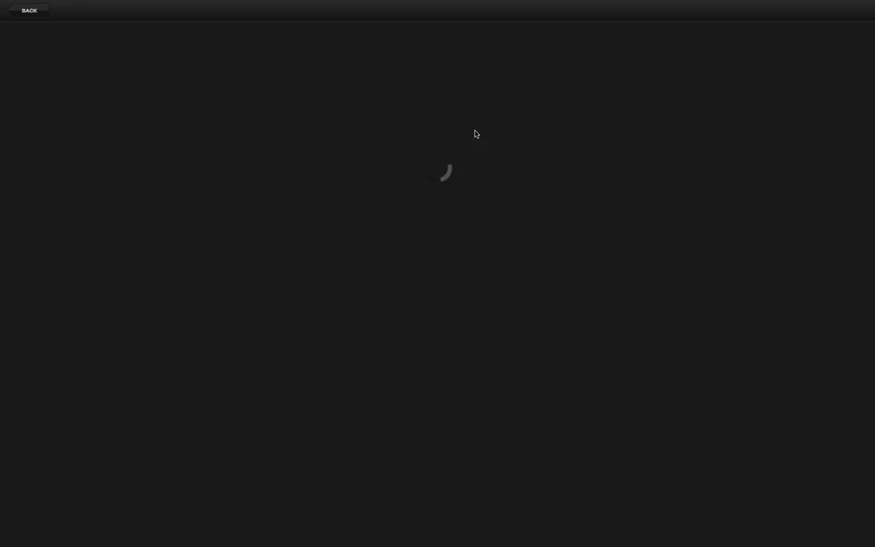
pyautogui.click(465, 230)
pyautogui.click(256, 101)
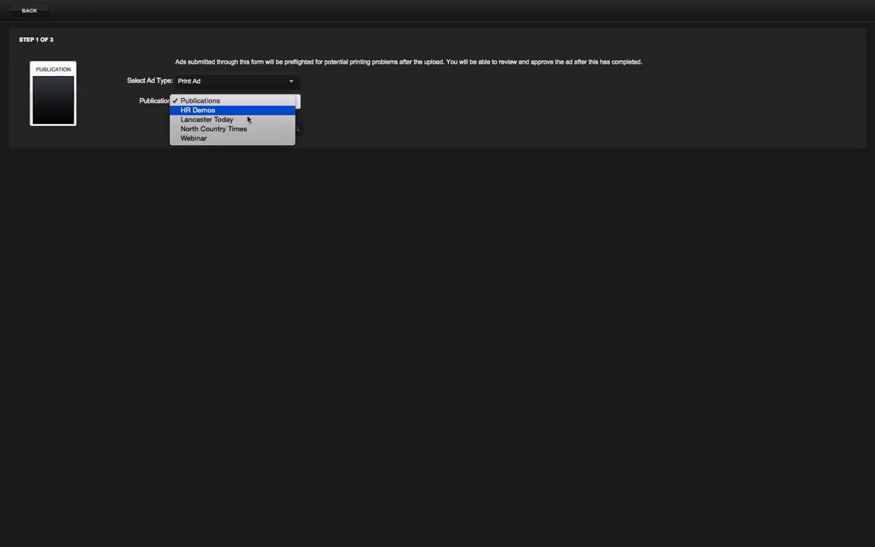
pyautogui.click(248, 119)
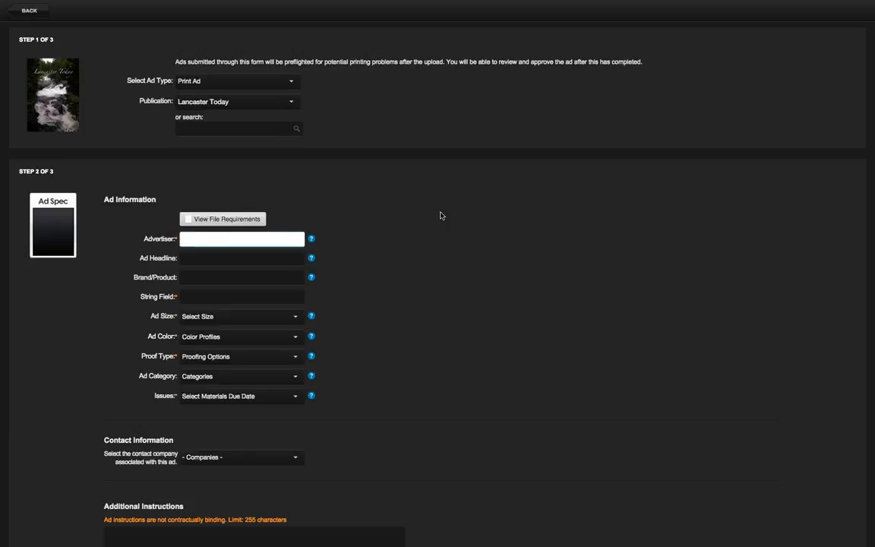
# - Check the upload form's fields and the materials due dates offered under Issues, and return to the print ads list
pyautogui.scroll(-2, 441, 216)
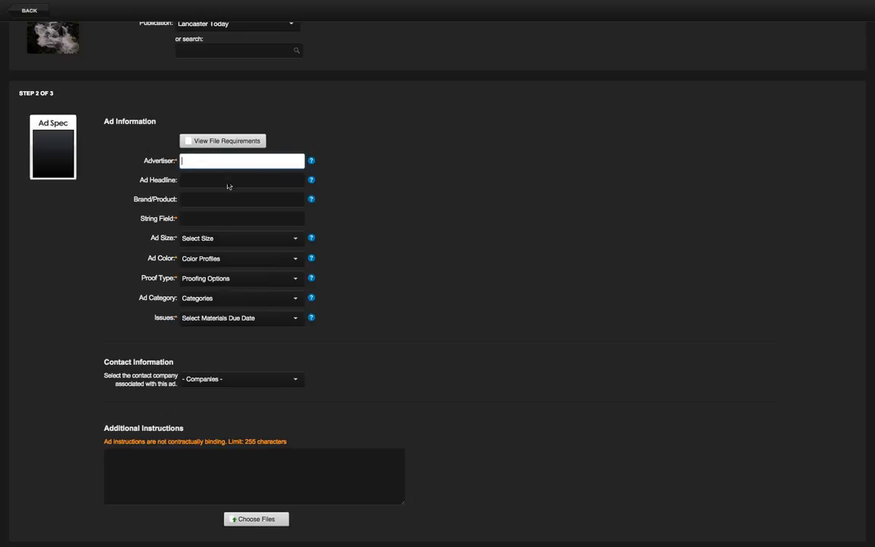
pyautogui.click(256, 322)
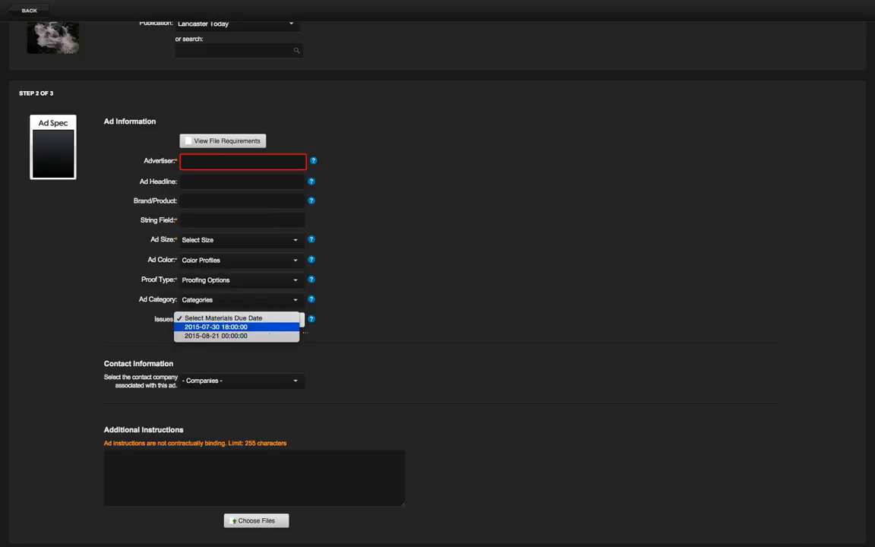
pyautogui.press('Escape')
pyautogui.click(31, 17)
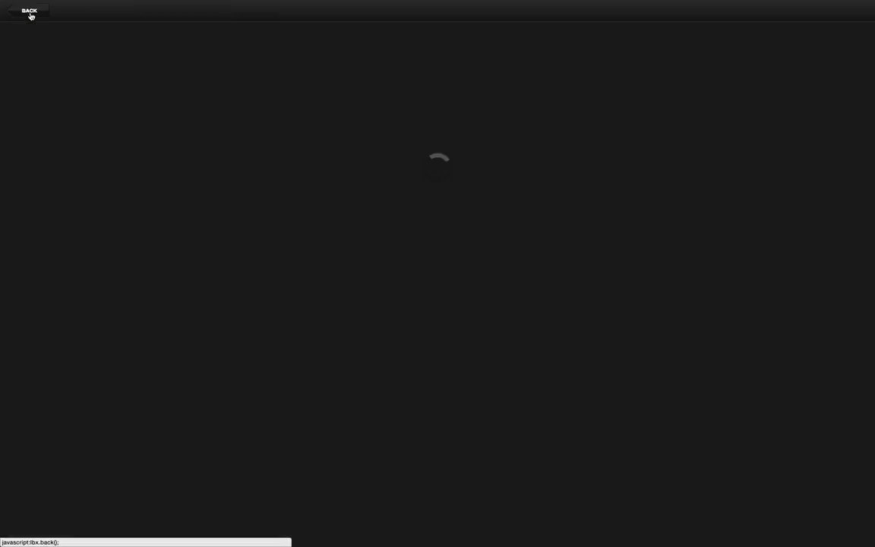
pyautogui.click(30, 11)
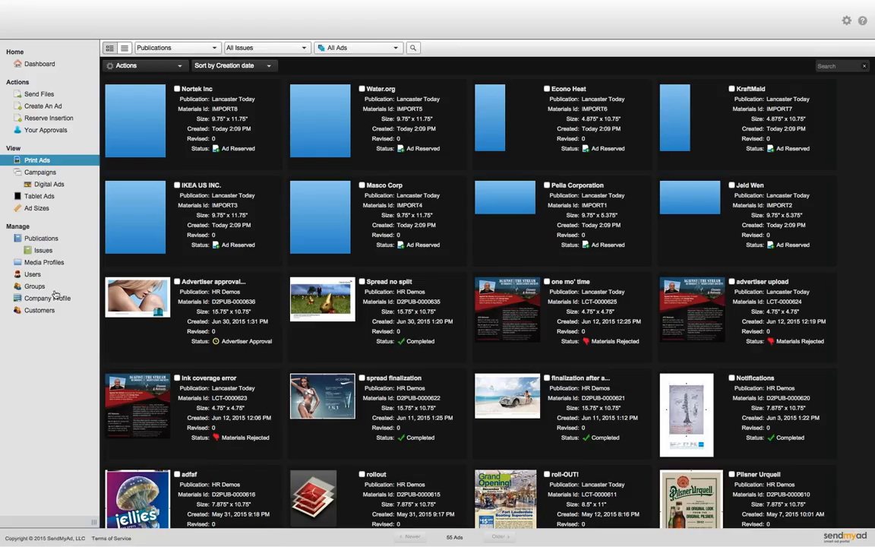
# - Reopen the company profile's Print Ad Settings and view the ad upload form message template without saving changes
pyautogui.click(205, 301)
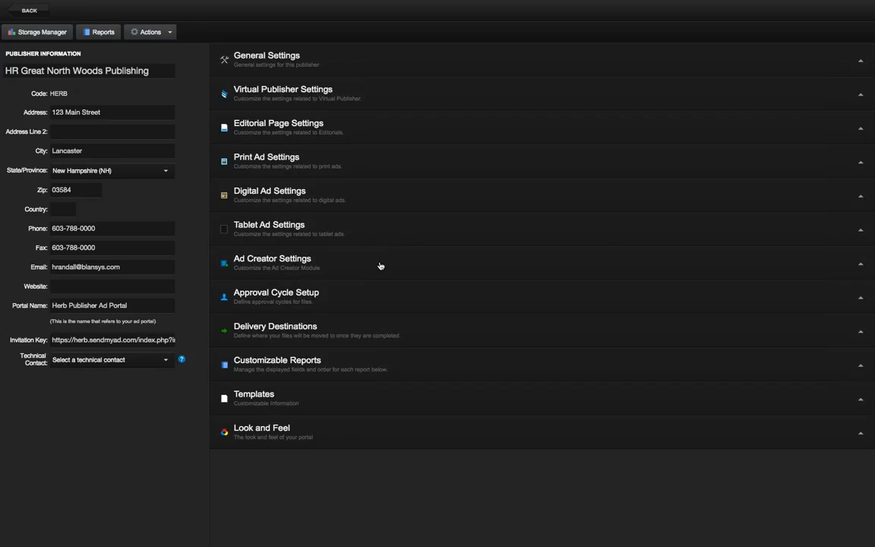
pyautogui.click(332, 177)
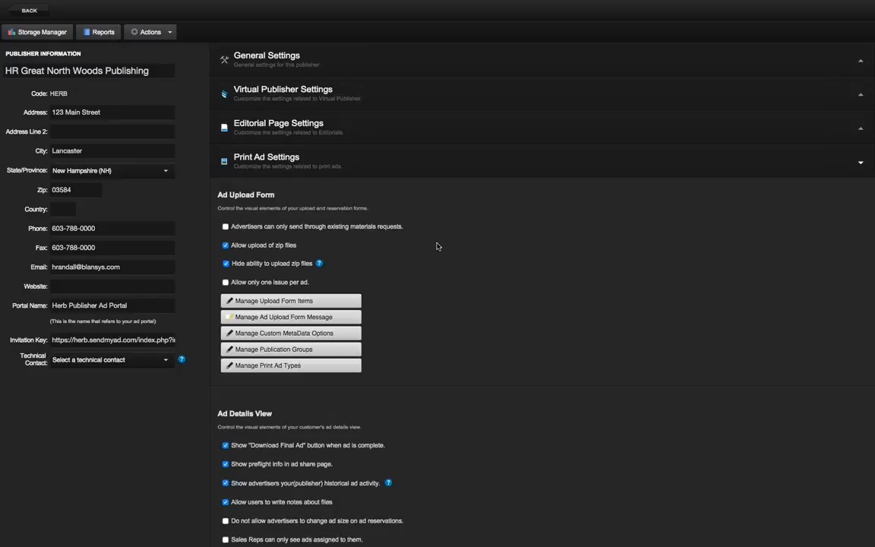
pyautogui.scroll(-3, 433, 246)
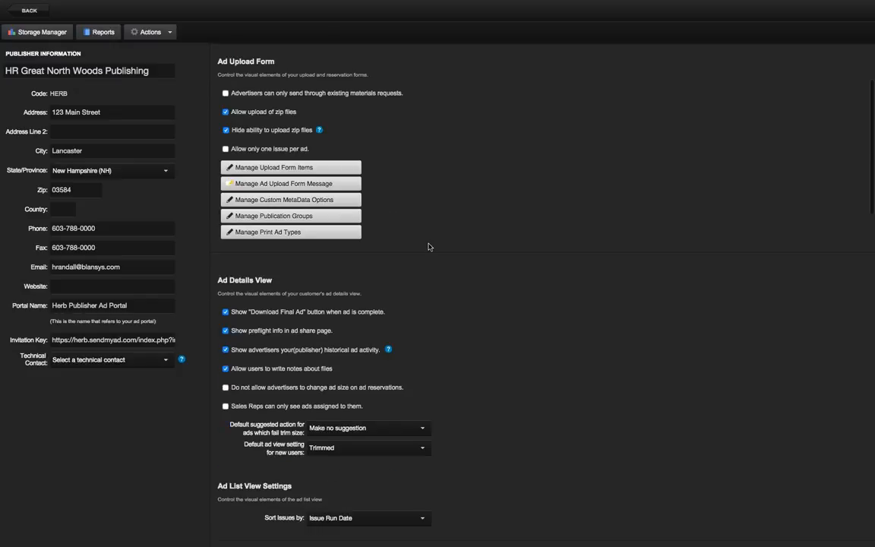
pyautogui.click(306, 199)
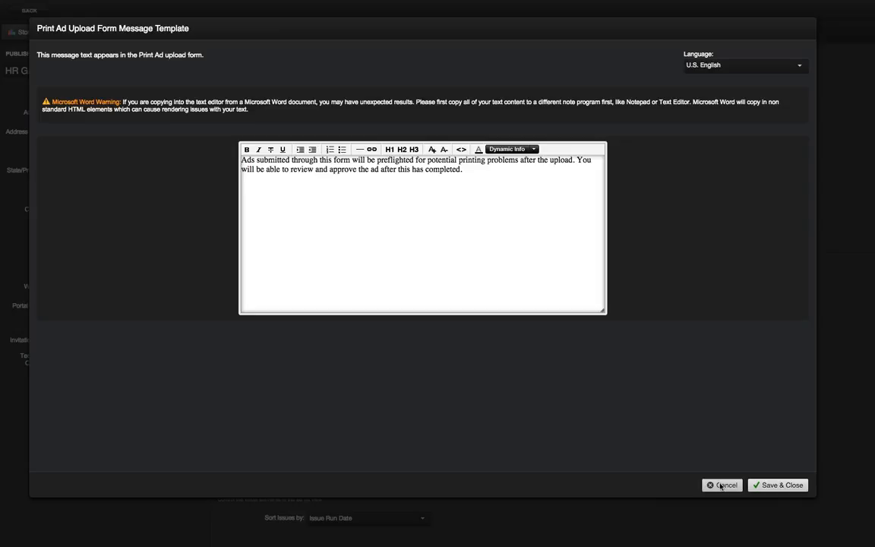
pyautogui.click(722, 485)
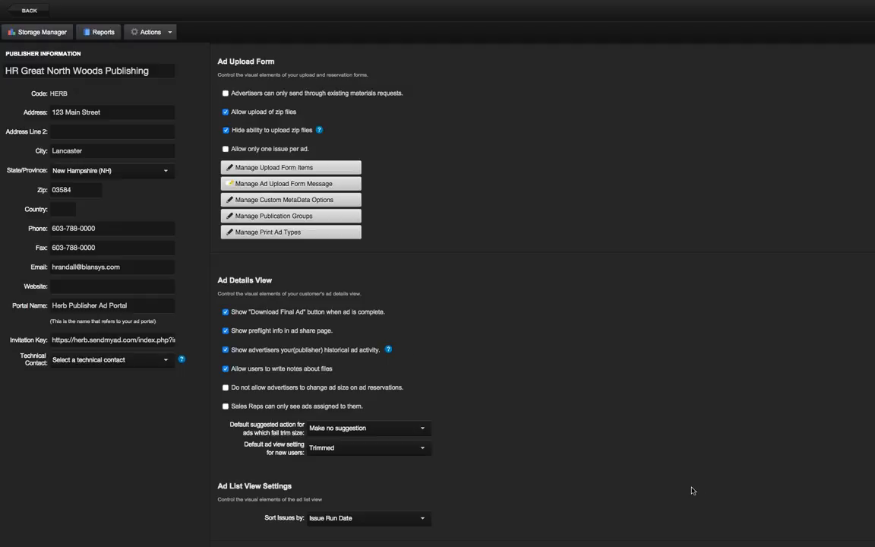
# - Review the custom metadata options, especially String Field's upload form and required settings, and close them
pyautogui.click(304, 201)
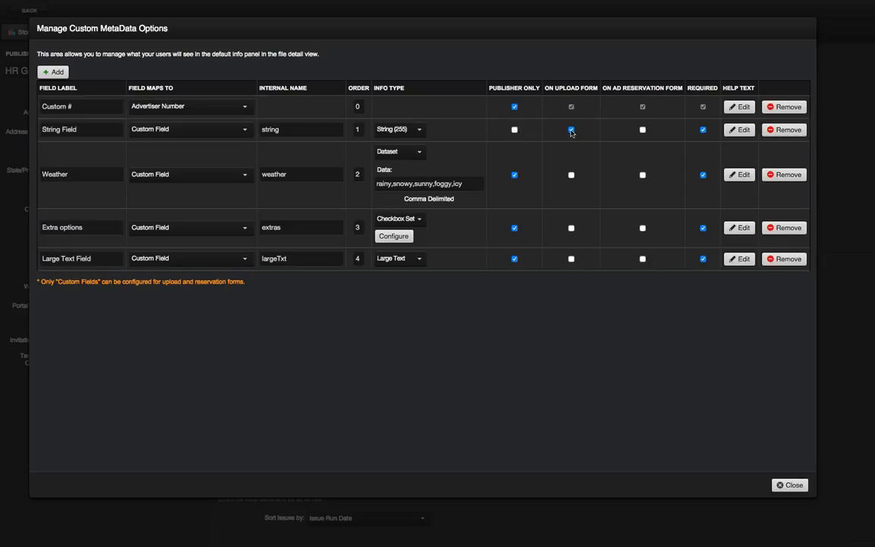
pyautogui.click(703, 129)
pyautogui.click(791, 484)
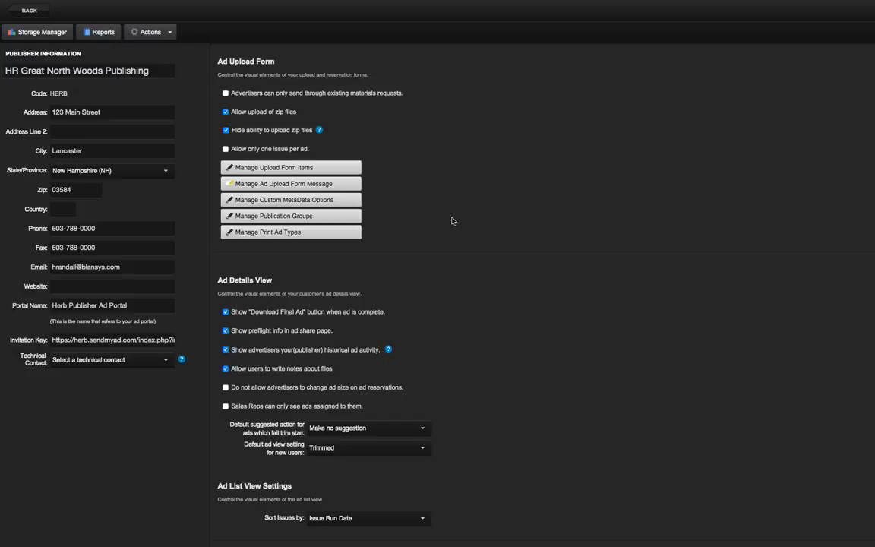
# - Create a publication group named Test
pyautogui.click(320, 220)
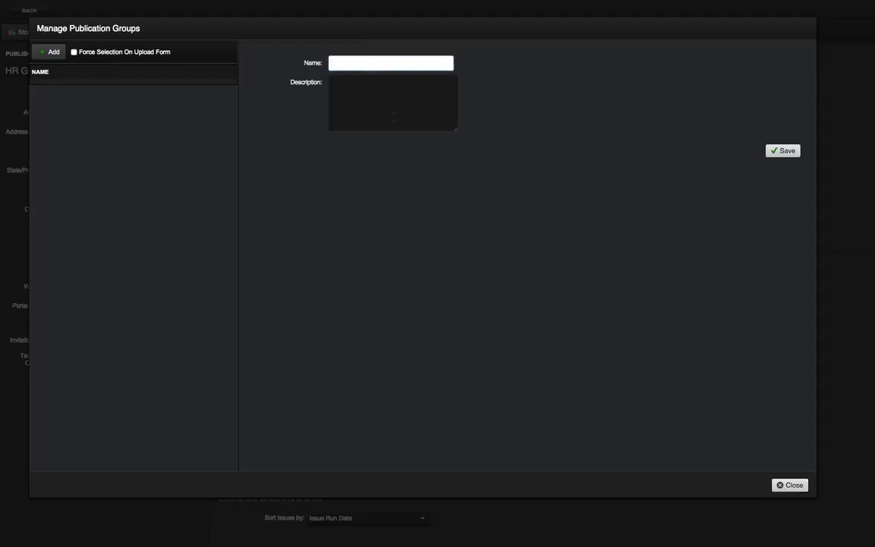
pyautogui.write('Test')
pyautogui.click(748, 193)
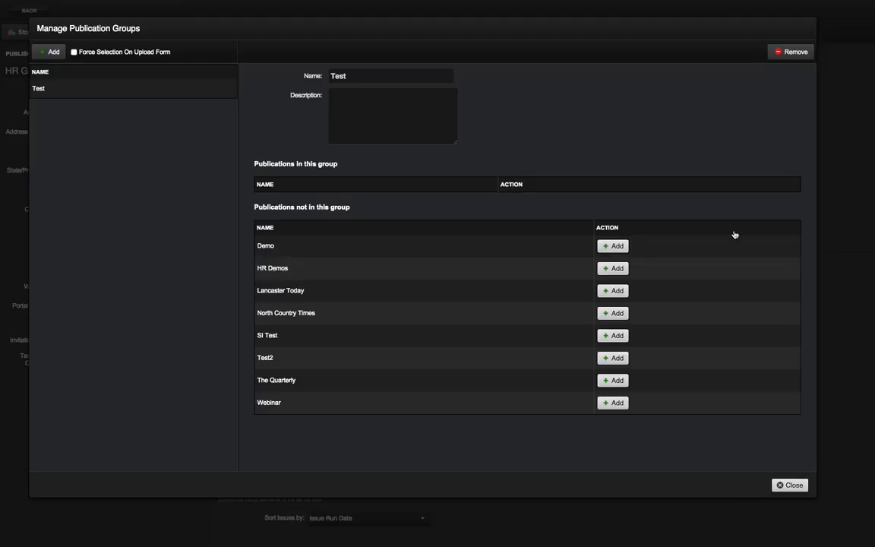
# - Close the publication groups, review the company's print ad types, and return to the print ads list
pyautogui.click(516, 186)
pyautogui.click(791, 485)
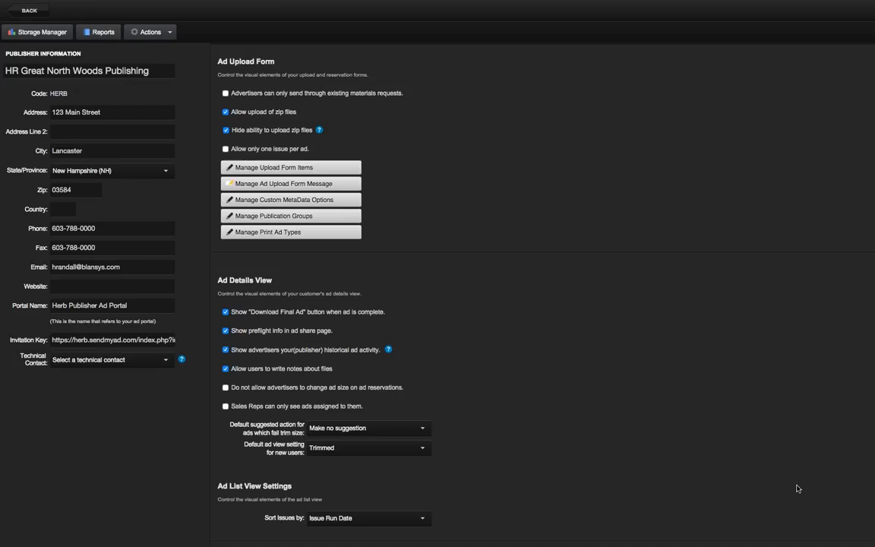
pyautogui.click(281, 239)
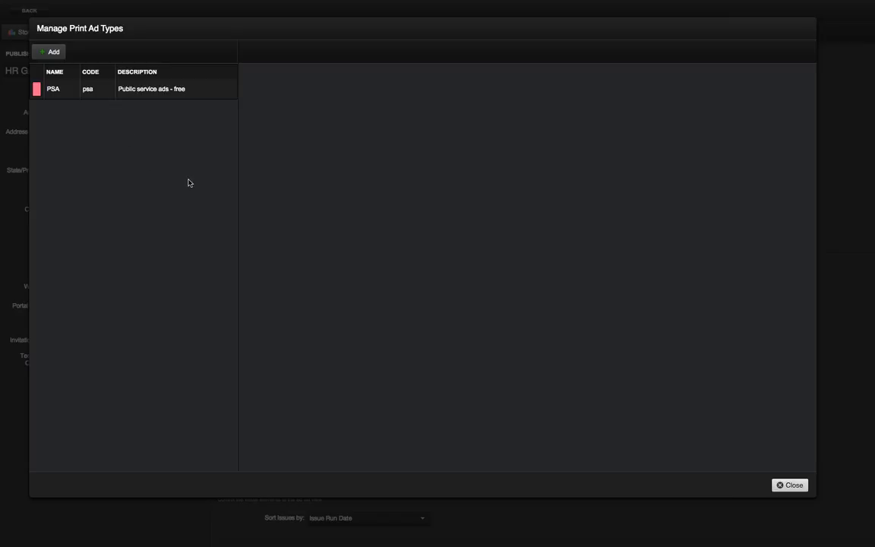
pyautogui.click(788, 485)
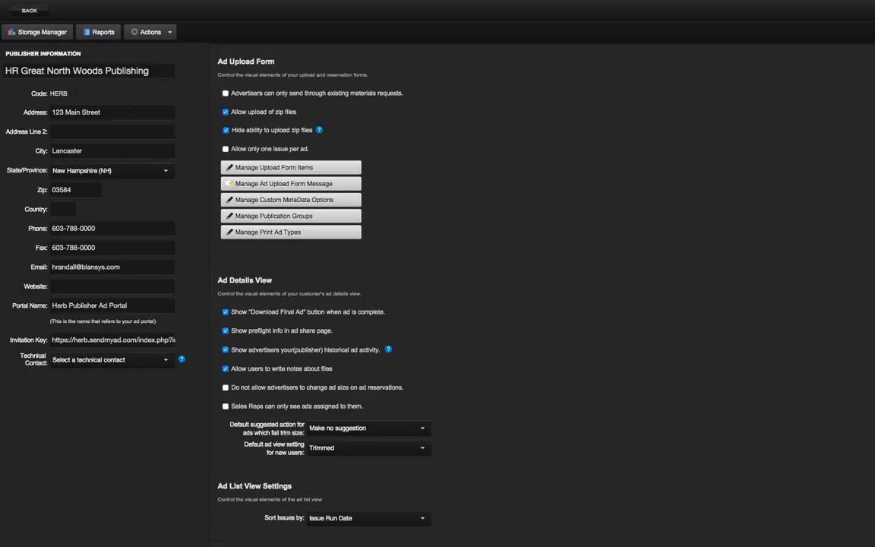
pyautogui.click(29, 11)
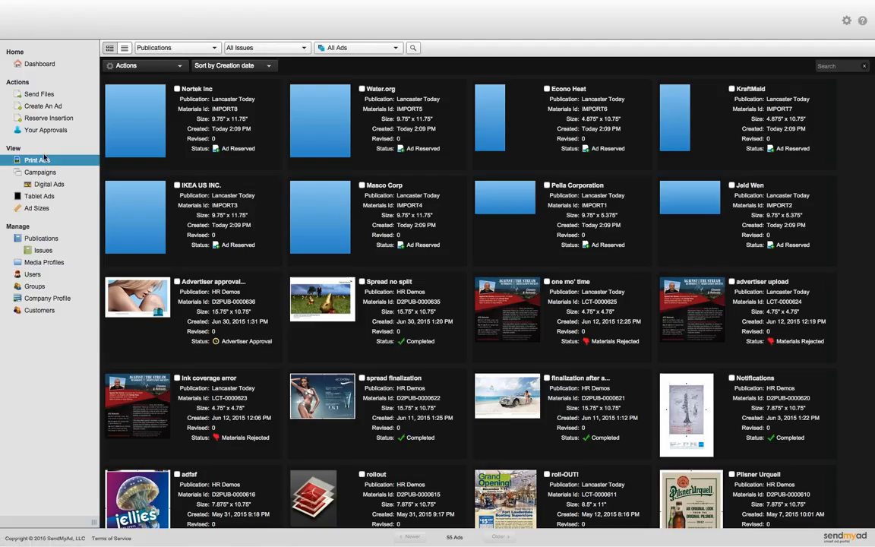
# - View the first step of the file upload form for print ads and return to the print ads list
pyautogui.click(37, 92)
pyautogui.click(342, 214)
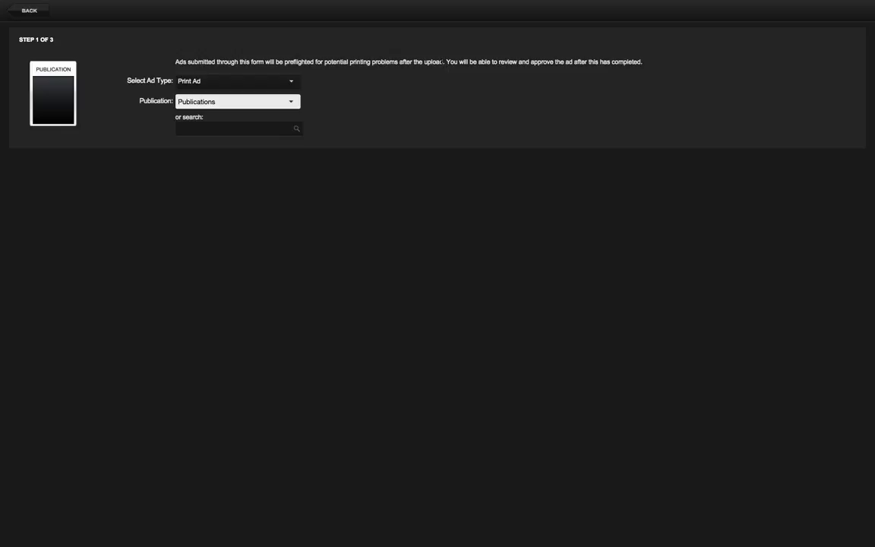
pyautogui.click(23, 13)
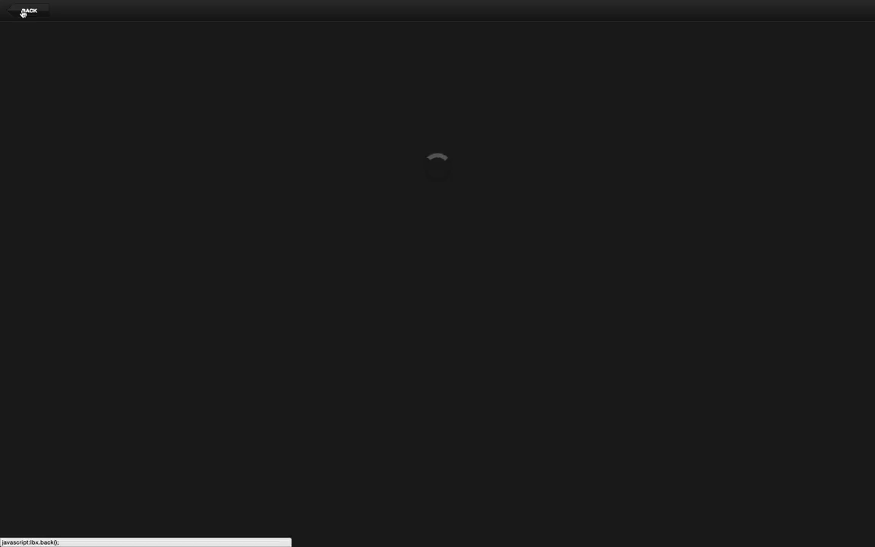
pyautogui.click(23, 12)
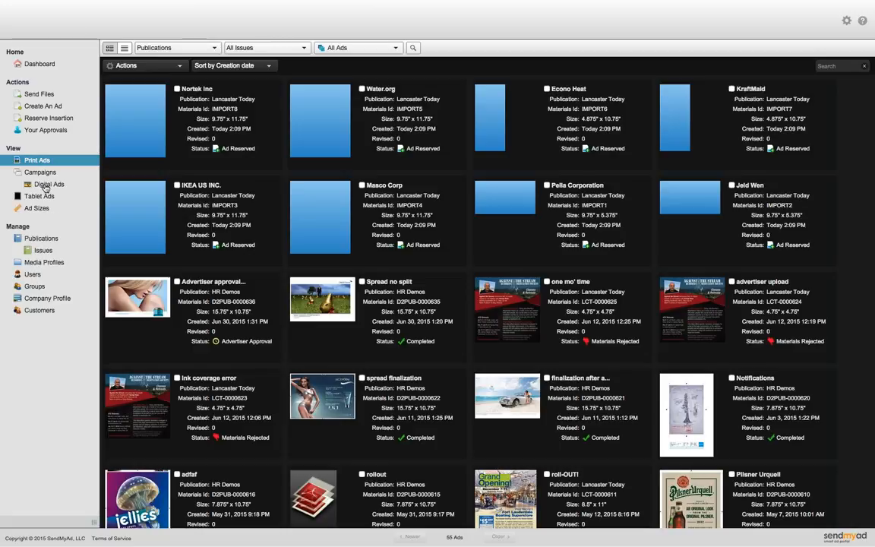
# - Open the Spread Page ad size specification of the HR Demos publication
pyautogui.click(44, 239)
pyautogui.doubleClick(190, 141)
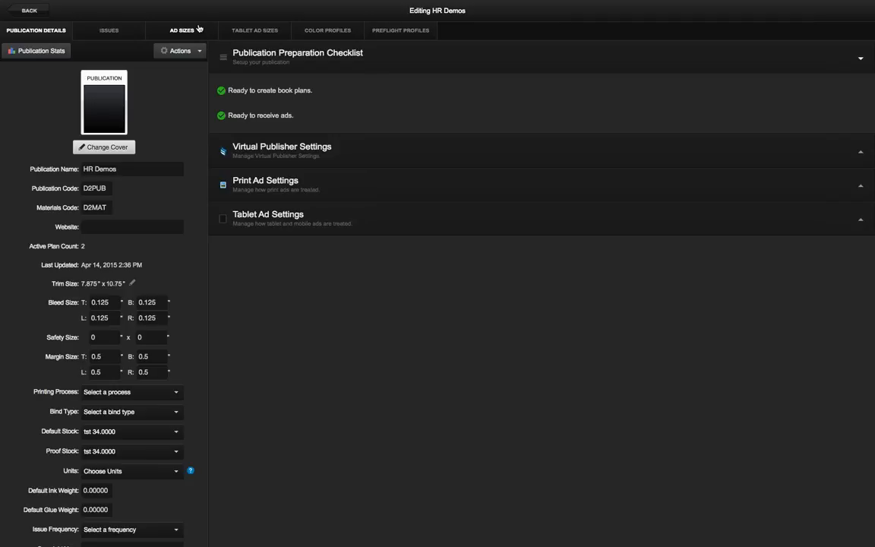
pyautogui.click(190, 32)
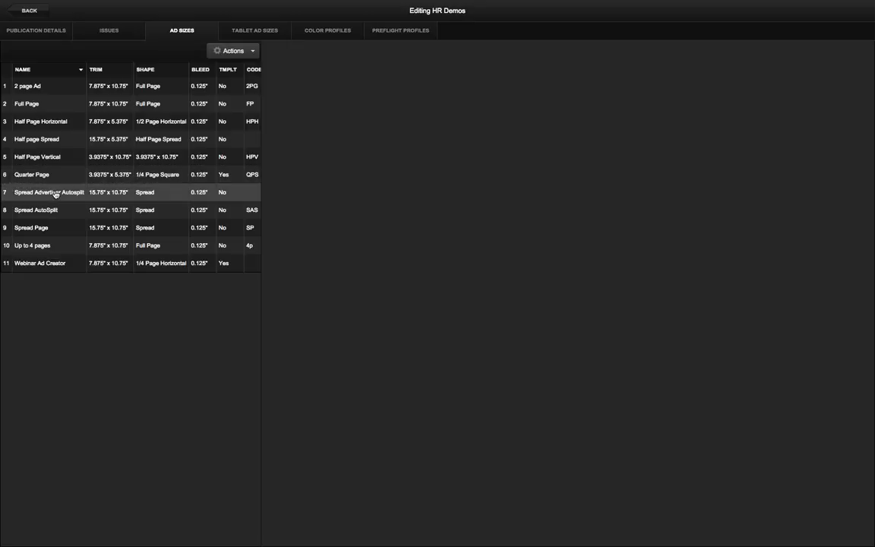
pyautogui.click(64, 229)
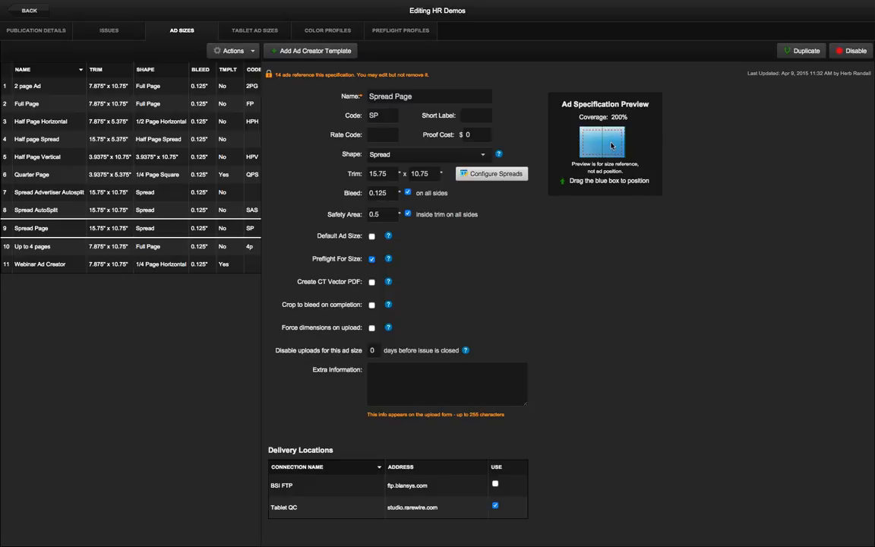
# - Review the File Treatment options in Spread Page's spread configuration, close it unchanged, and return to the publications list
pyautogui.click(511, 179)
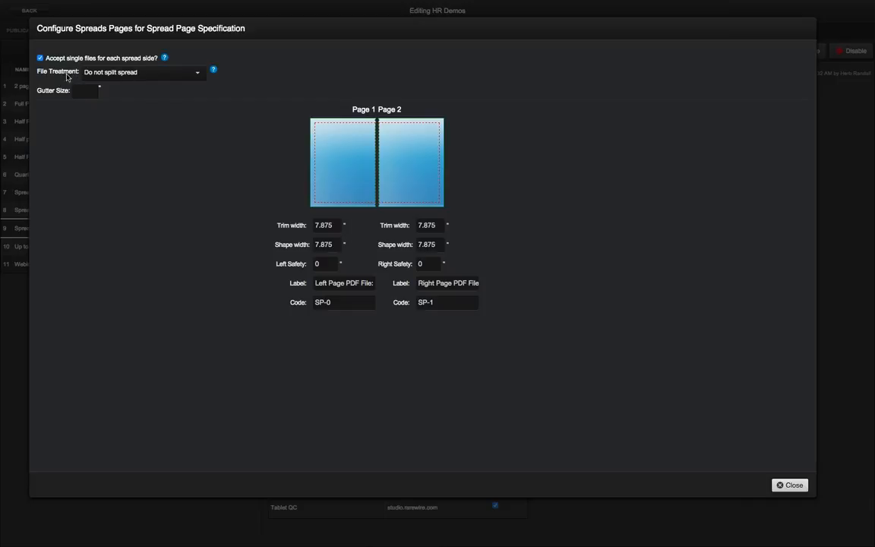
pyautogui.click(172, 75)
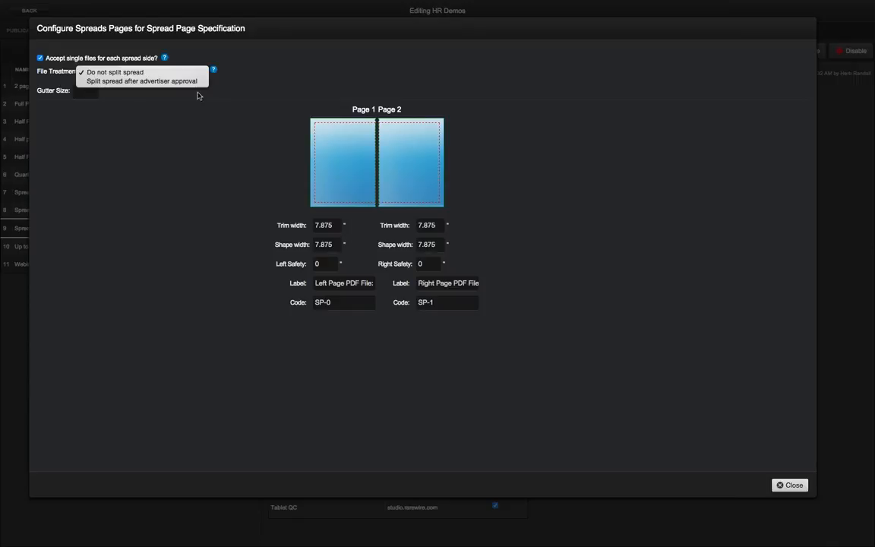
pyautogui.click(245, 103)
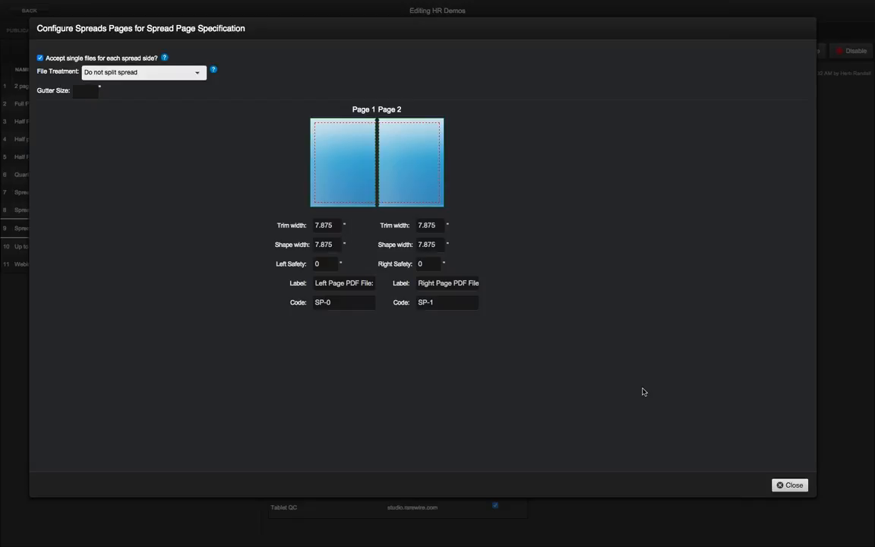
pyautogui.click(793, 486)
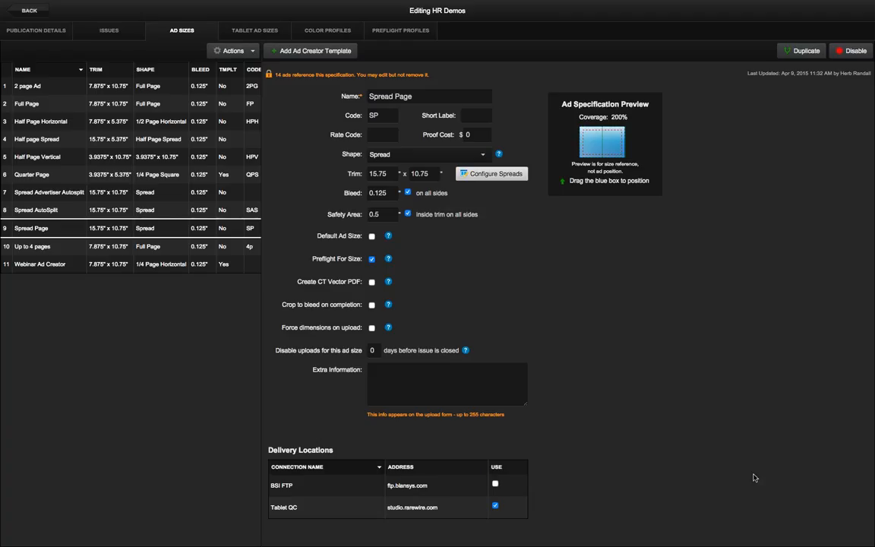
pyautogui.click(29, 10)
pyautogui.click(180, 152)
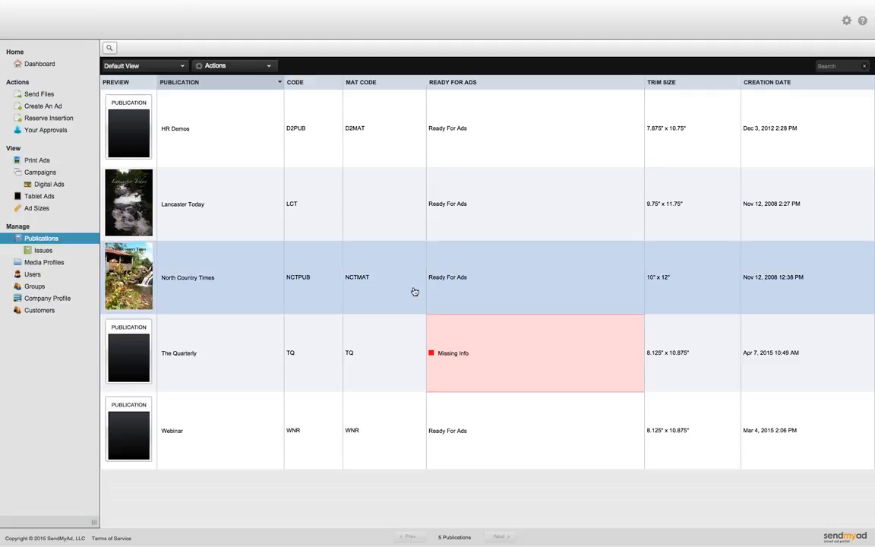
# - Review the company profile's Print Ad Settings, including the mirror sizes for spread splitting, and return to the publications list
pyautogui.click(414, 293)
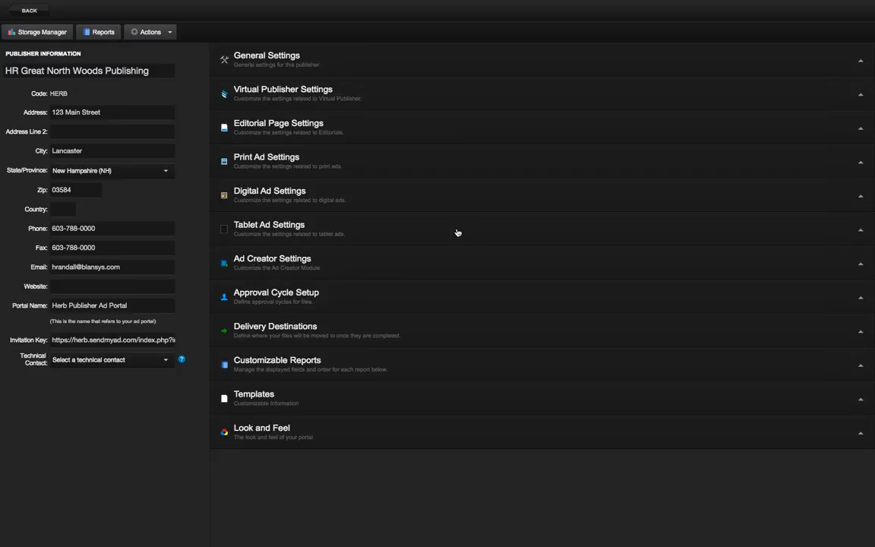
pyautogui.click(270, 169)
pyautogui.scroll(-10, 477, 288)
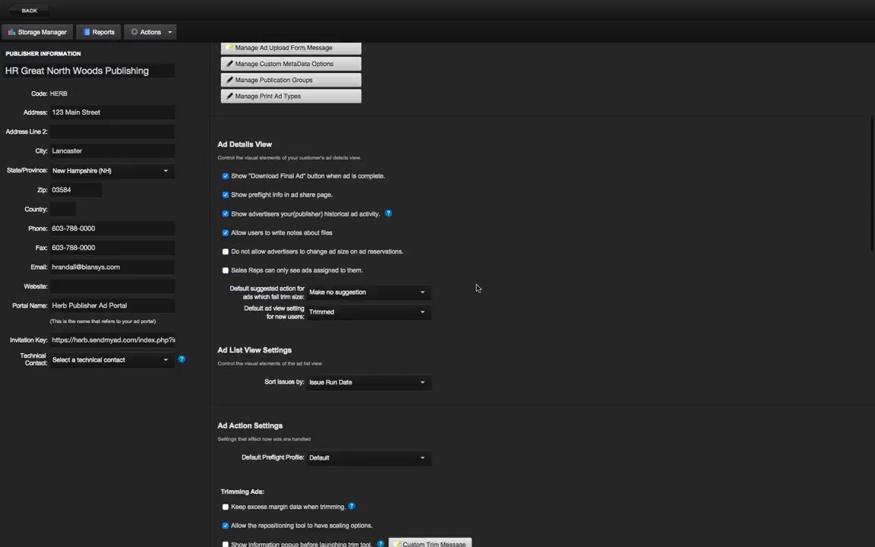
pyautogui.scroll(-5, 477, 288)
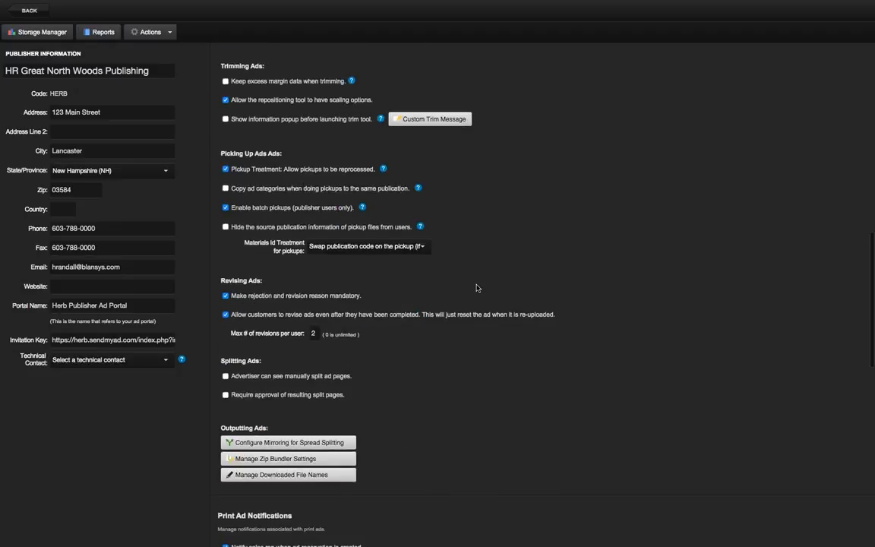
pyautogui.scroll(-1, 477, 288)
pyautogui.scroll(-4, 477, 287)
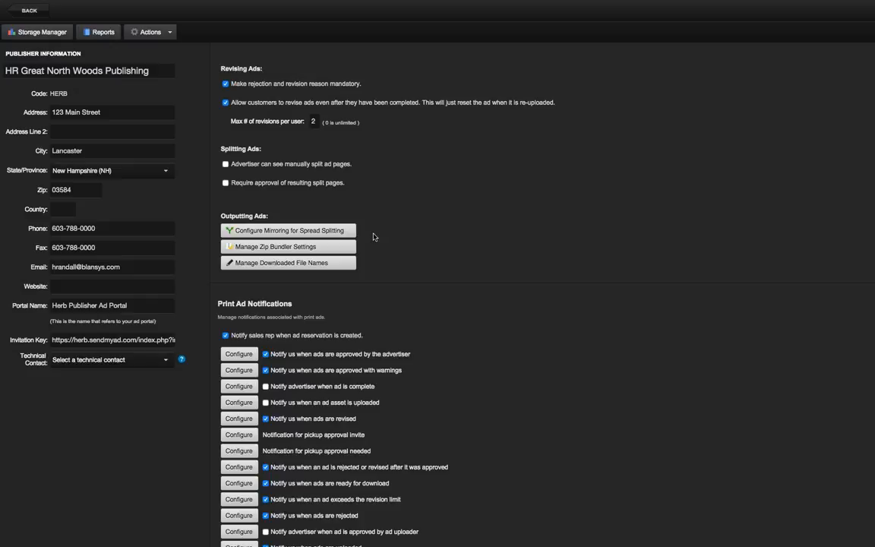
pyautogui.click(311, 234)
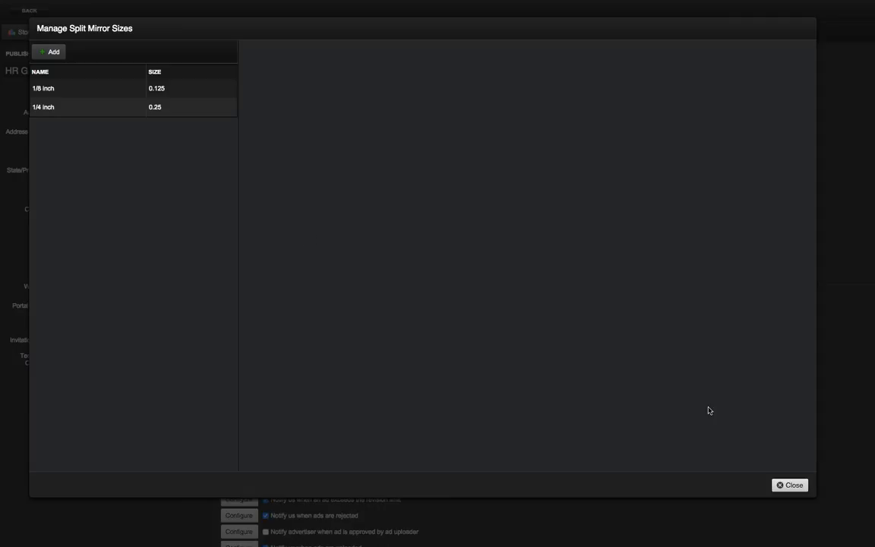
pyautogui.click(788, 485)
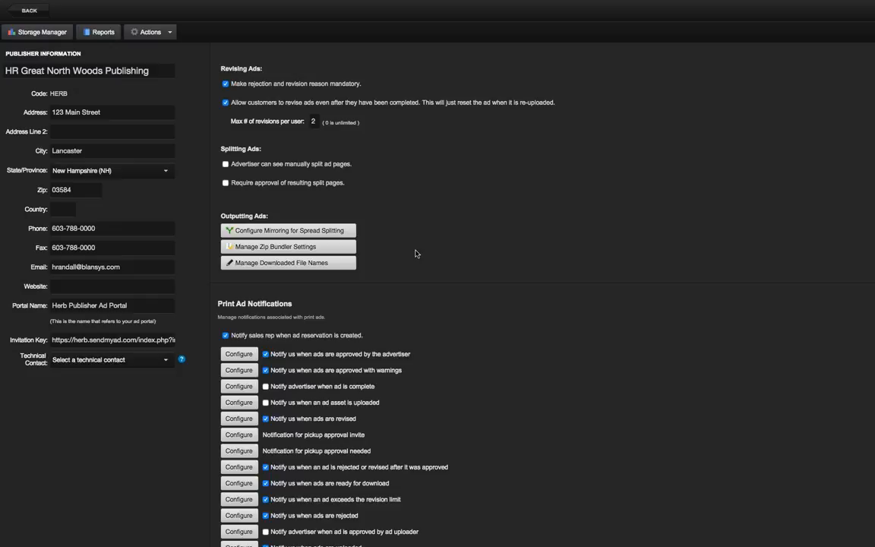
pyautogui.click(28, 11)
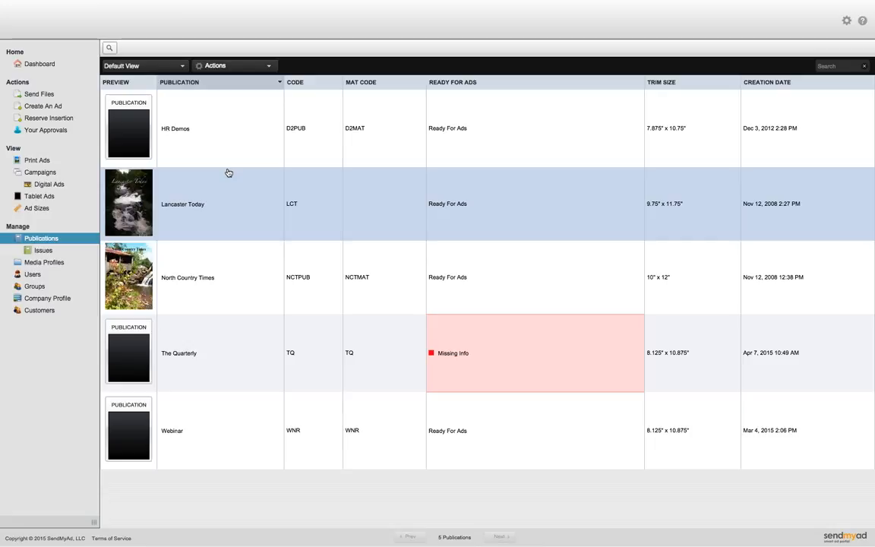
# - Split the completed print ad "Spread no split" into two separate files with No mirroring
pyautogui.click(38, 159)
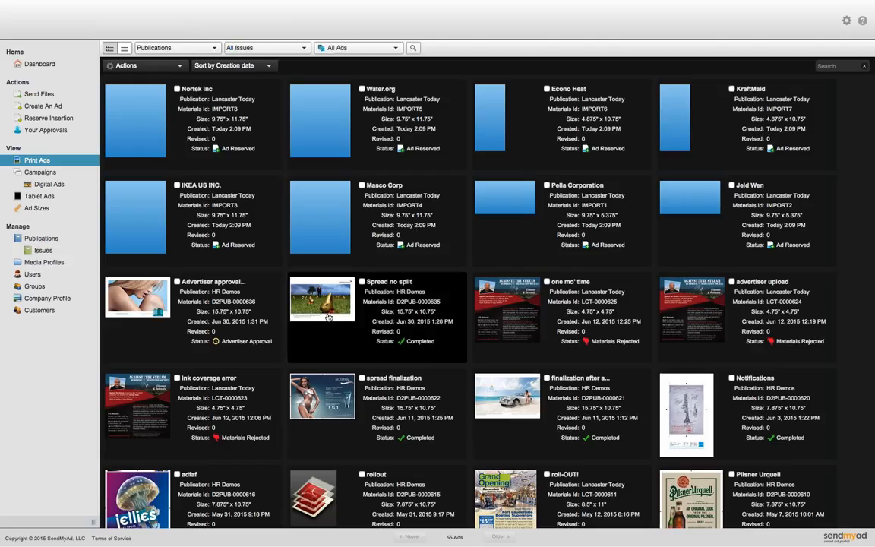
pyautogui.click(328, 316)
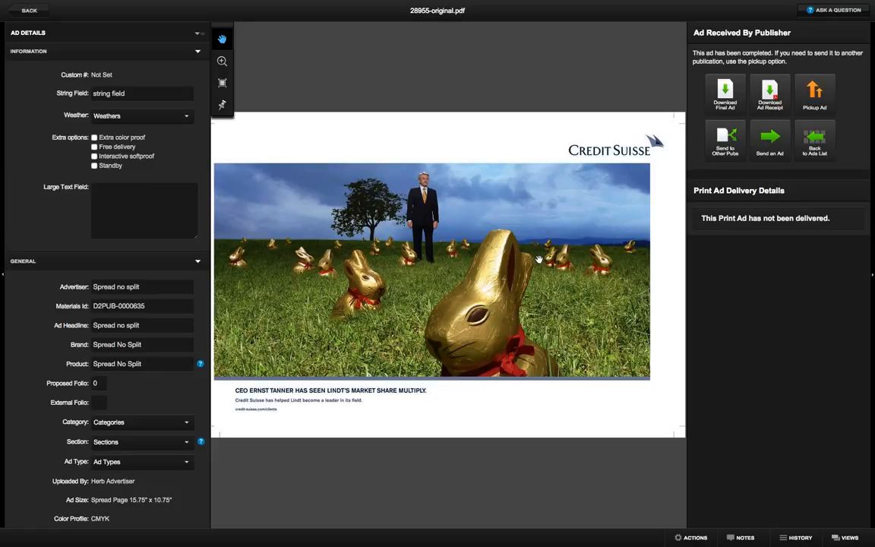
pyautogui.click(695, 538)
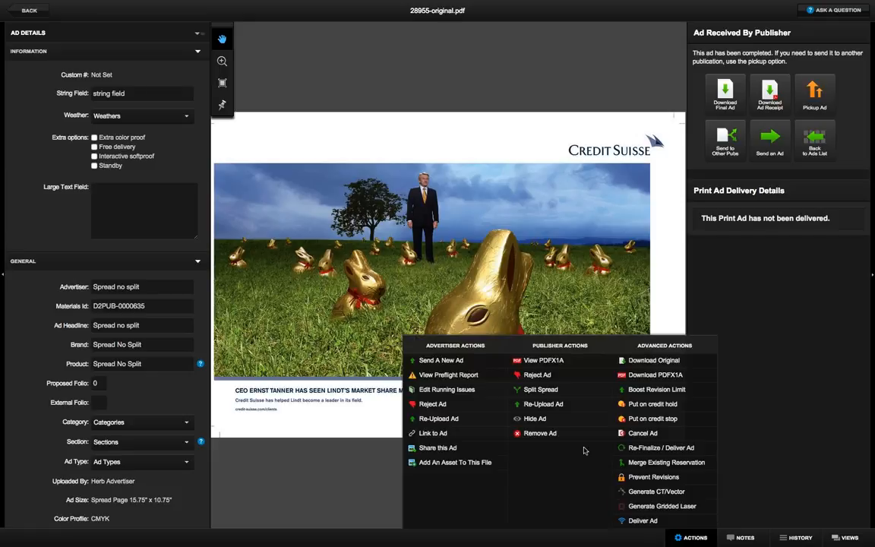
pyautogui.click(553, 392)
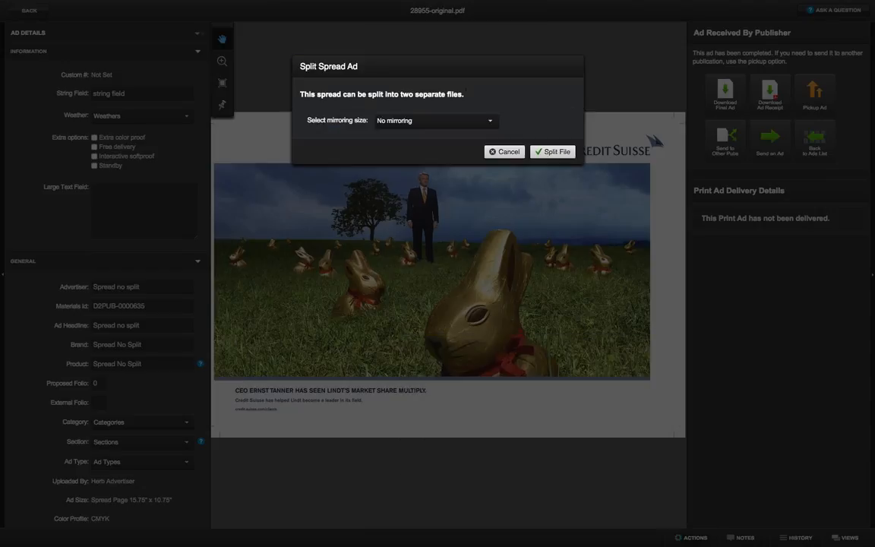
pyautogui.click(403, 121)
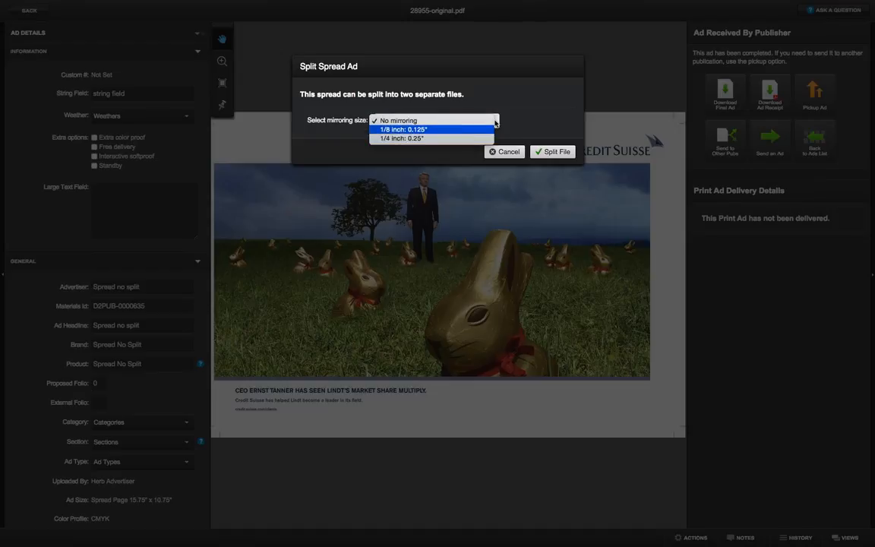
pyautogui.click(531, 120)
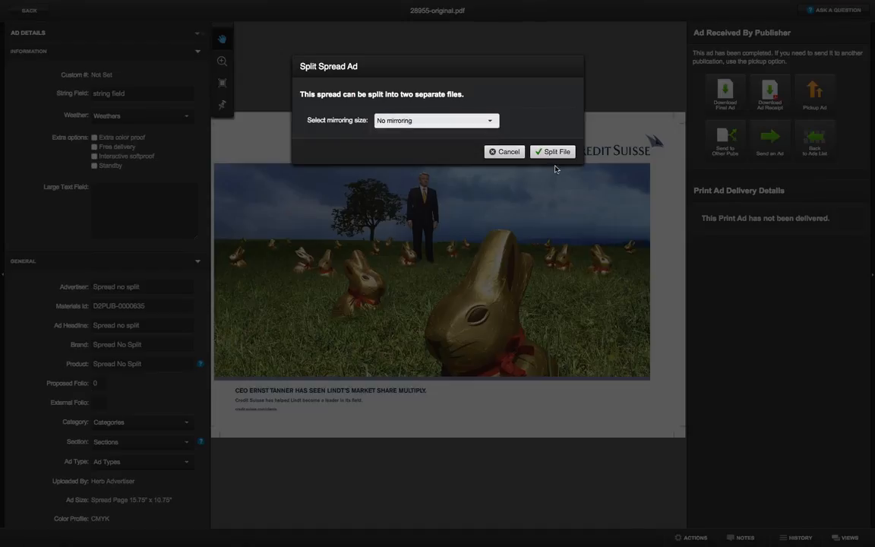
pyautogui.click(557, 151)
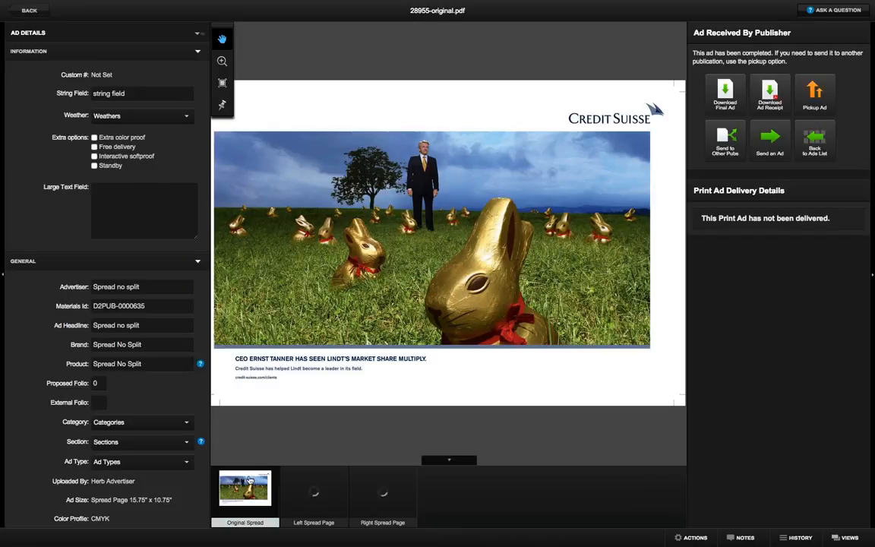
# - Check the split ad's left and right spread pages and the company's ad splitting settings, and return to the print ads list
pyautogui.click(316, 492)
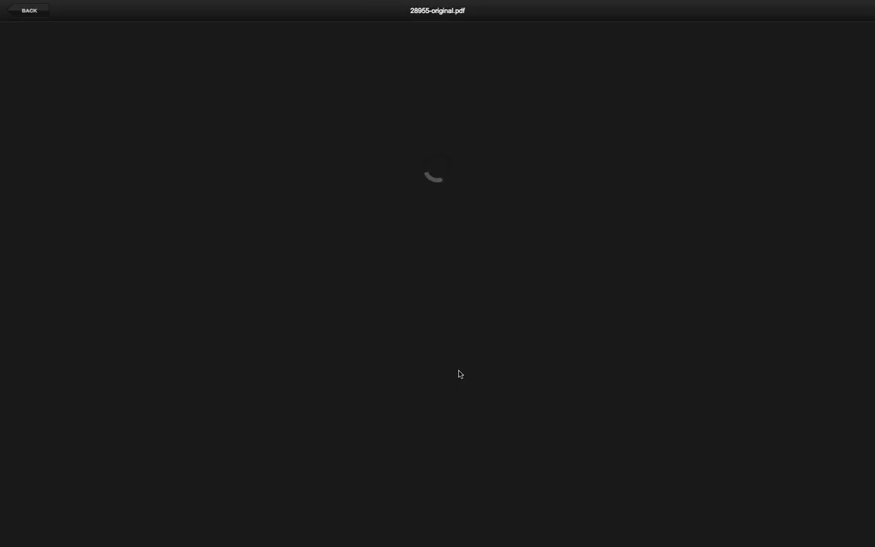
pyautogui.press('Escape')
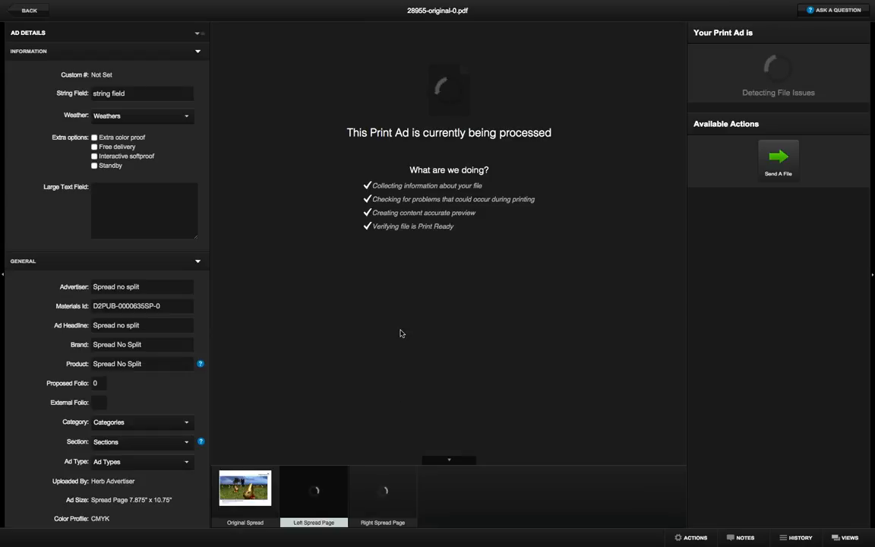
pyautogui.click(376, 502)
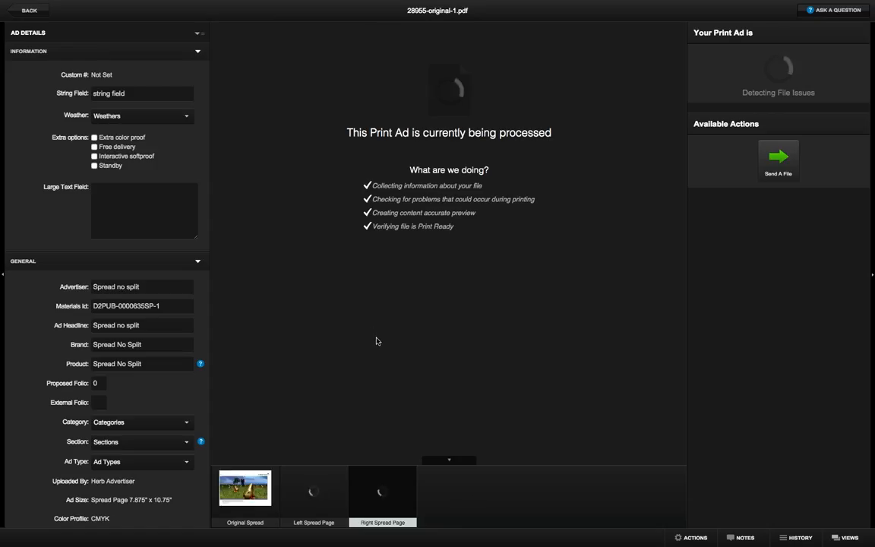
pyautogui.click(311, 494)
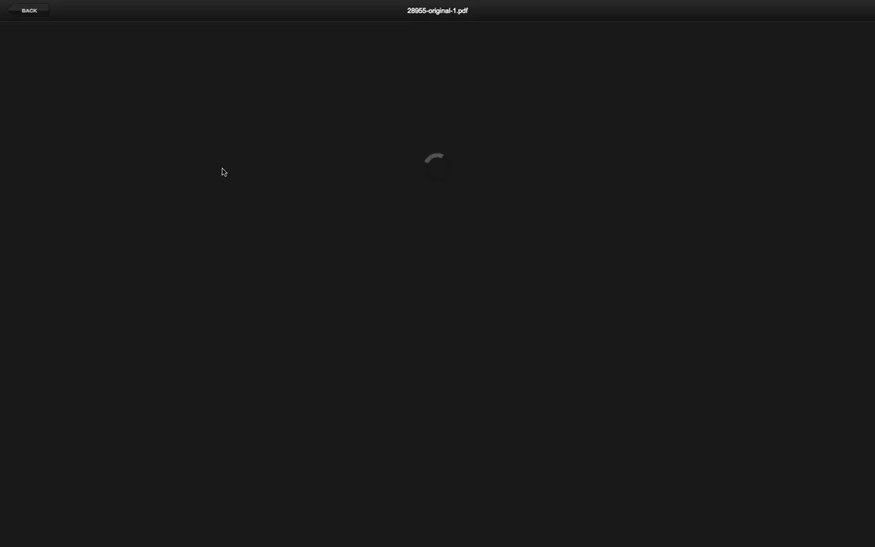
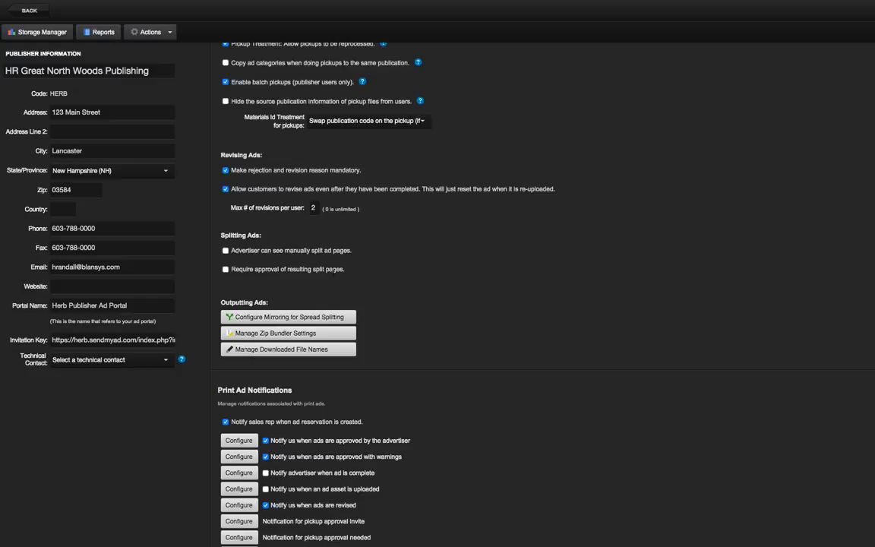
pyautogui.click(28, 12)
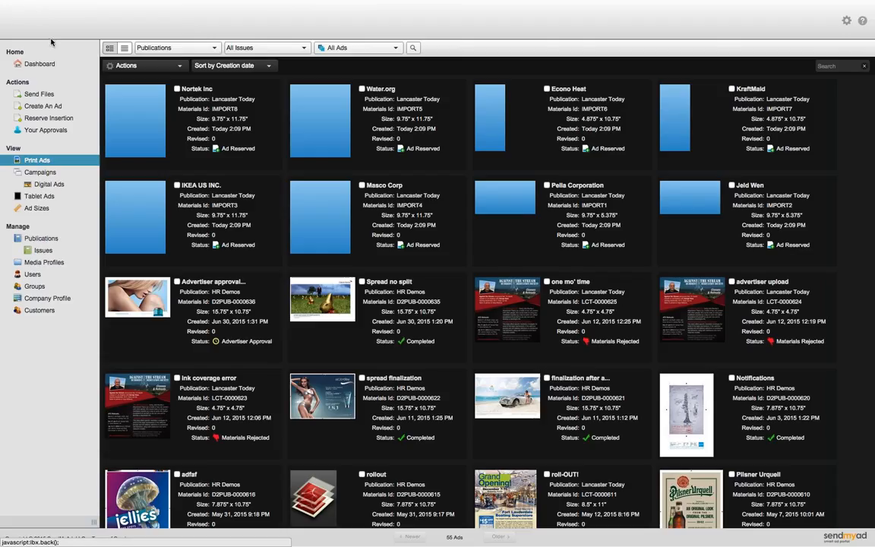
# - Sign out and sign back in with the advertiser account's e-mail and password
pyautogui.click(846, 20)
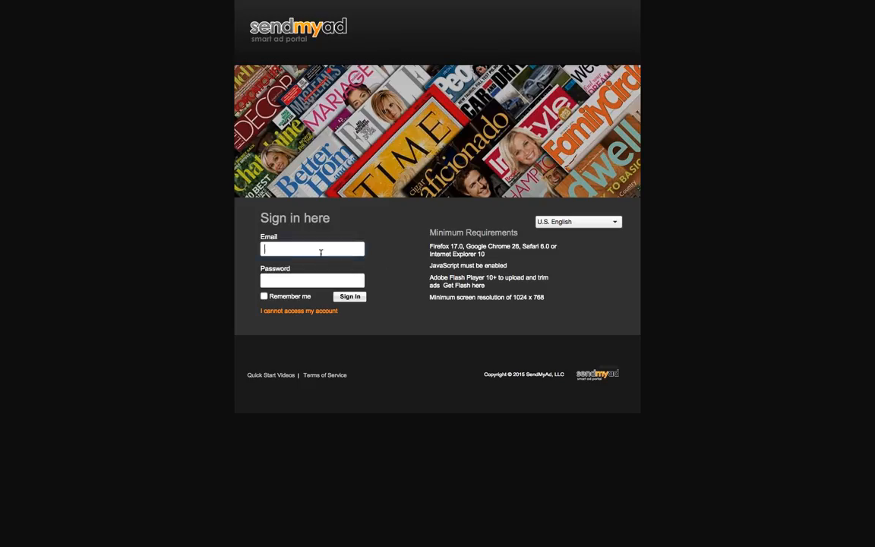
pyautogui.write('herb')
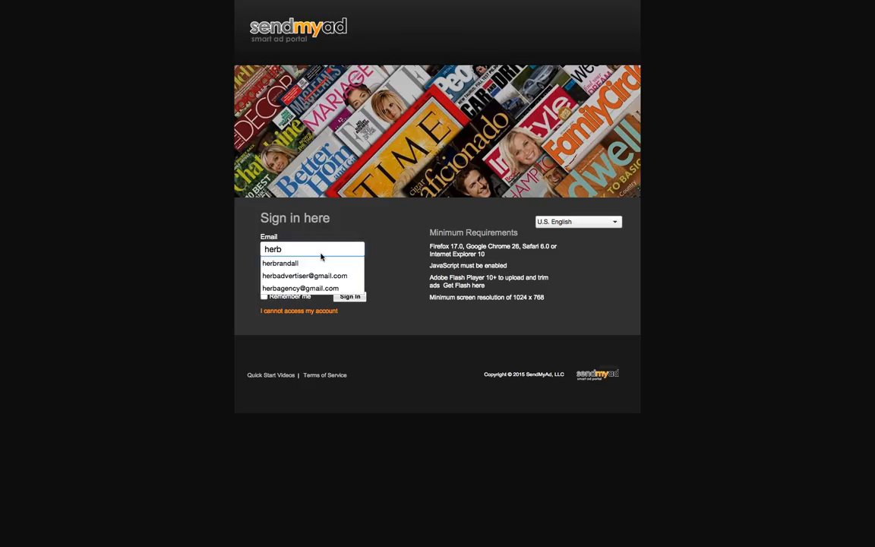
pyautogui.click(308, 275)
pyautogui.click(302, 281)
pyautogui.write('•')
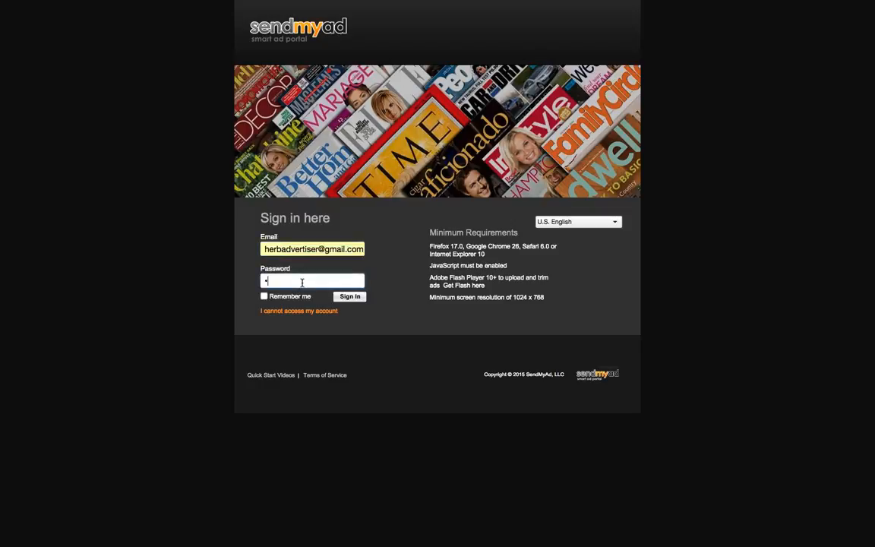
pyautogui.write('•••••••')
pyautogui.press('Return')
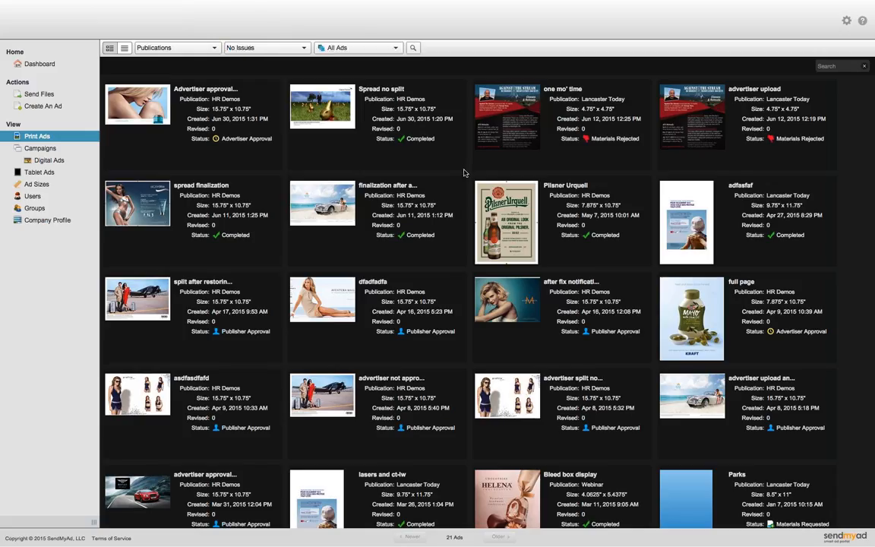
# - View the completed ad "Spread no split", approve the "Advertiser approval split" ad as the advertiser, and return to the print ads list
pyautogui.click(332, 124)
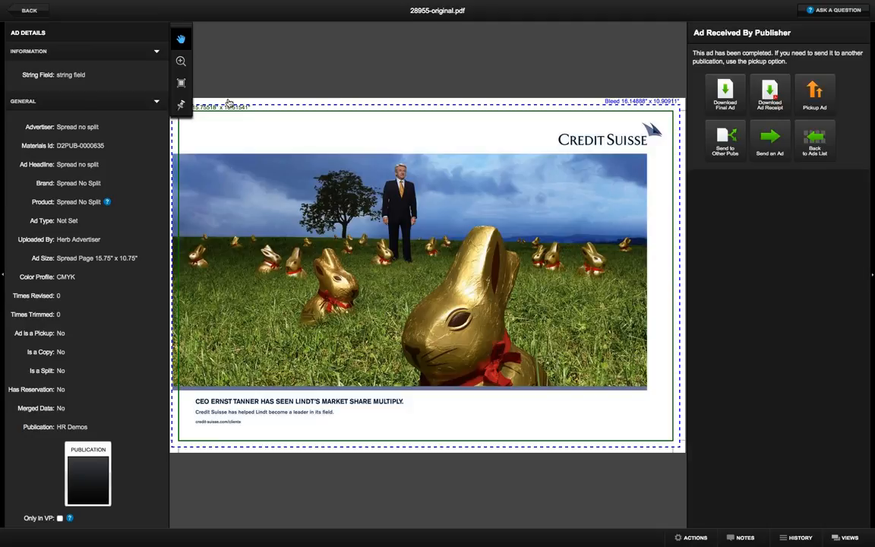
pyautogui.click(34, 12)
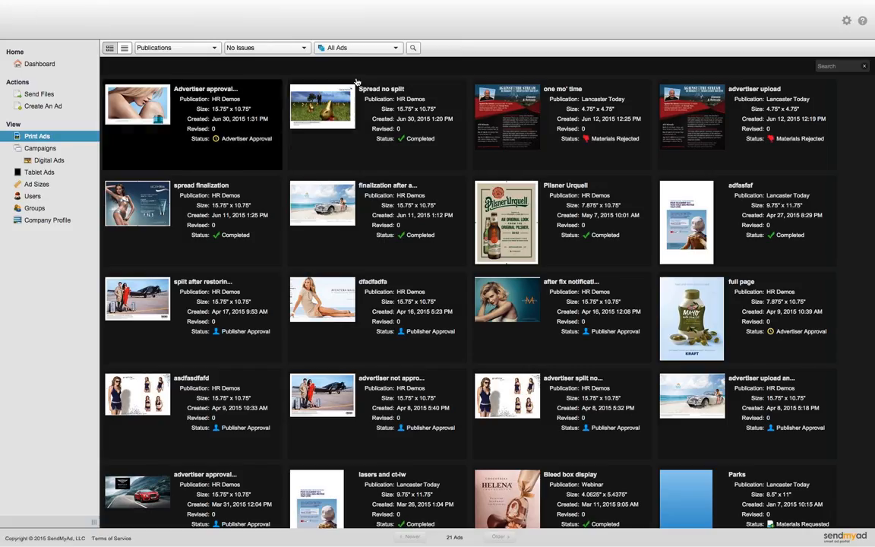
pyautogui.click(142, 112)
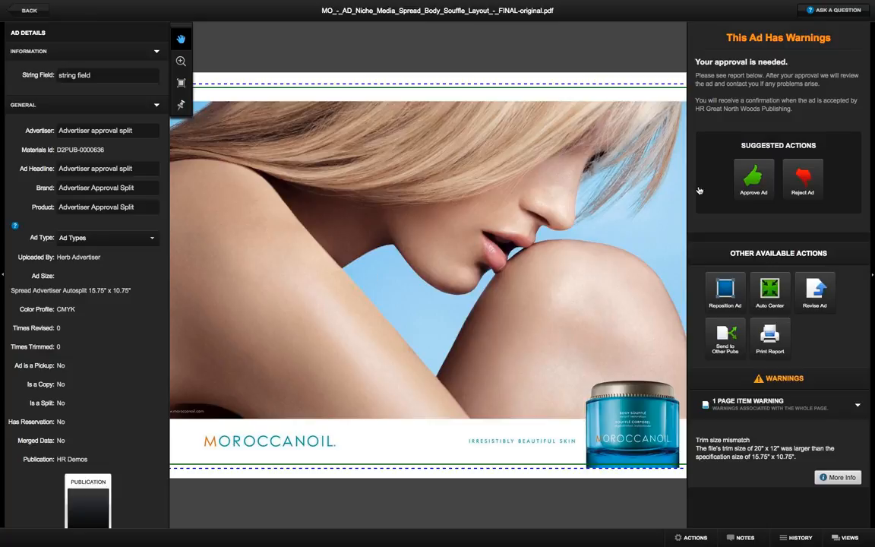
pyautogui.click(764, 189)
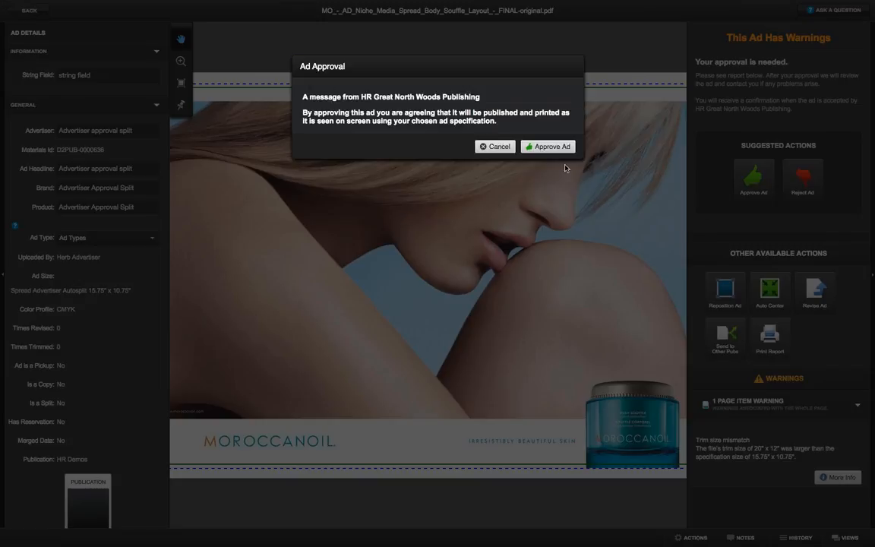
pyautogui.click(530, 148)
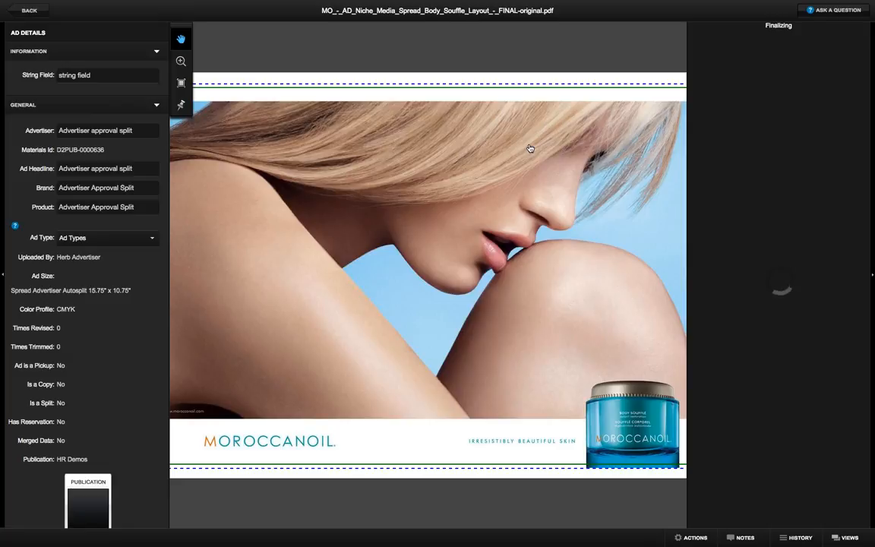
pyautogui.click(29, 11)
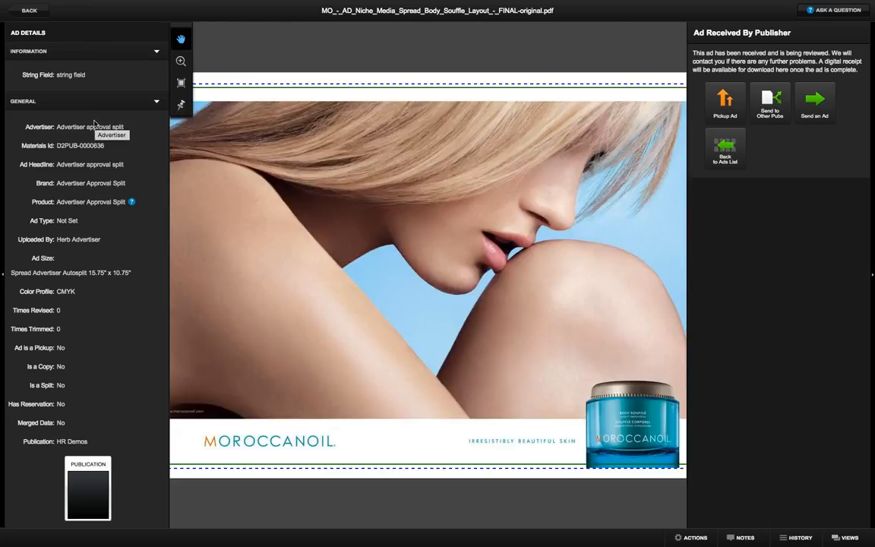
pyautogui.click(27, 11)
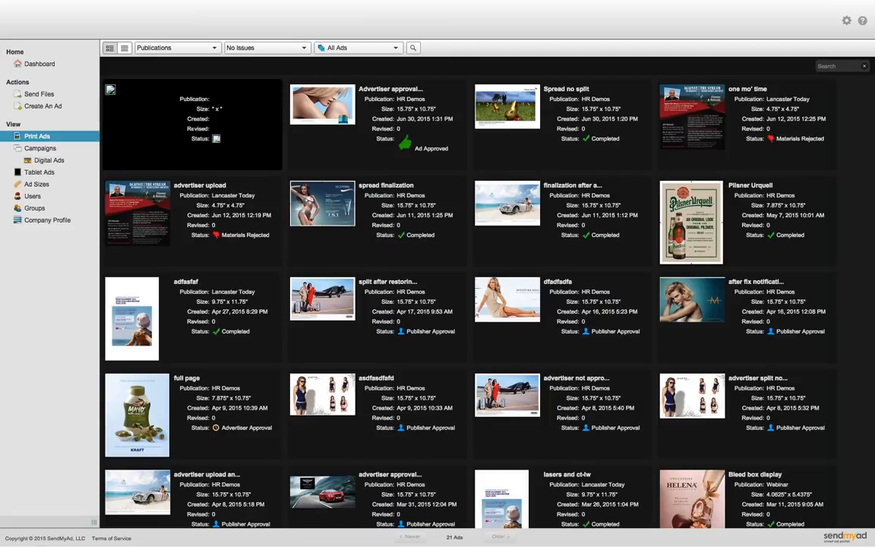
# - Refresh the print ads list, check the approved "Advertiser approval split" ad from the advertiser's side, and return to the list
pyautogui.click(47, 134)
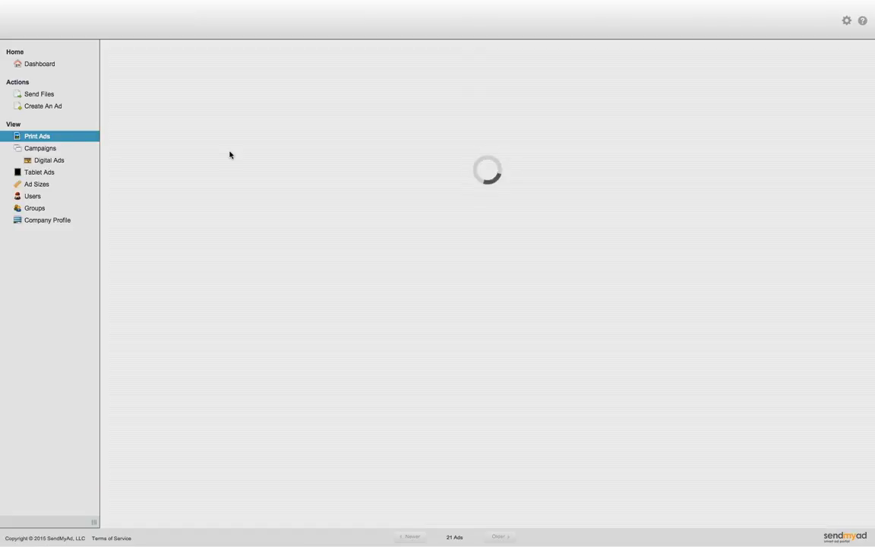
pyautogui.click(152, 114)
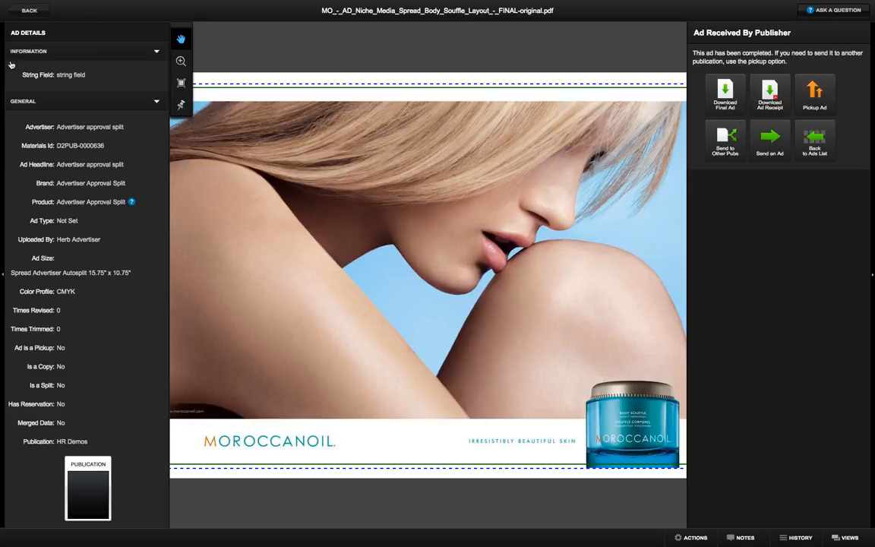
pyautogui.click(27, 12)
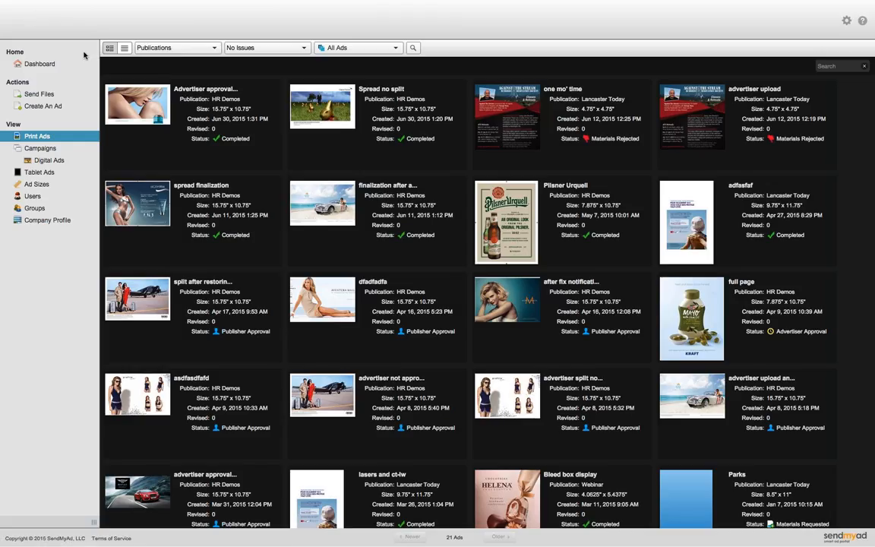
# - Sign out of the advertiser account and sign in with the publisher account's e-mail and password
pyautogui.click(847, 21)
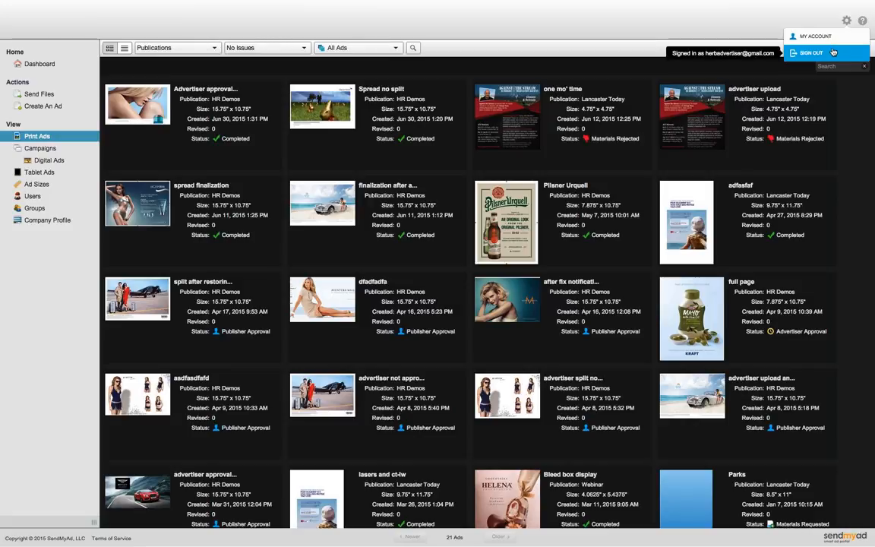
pyautogui.click(833, 51)
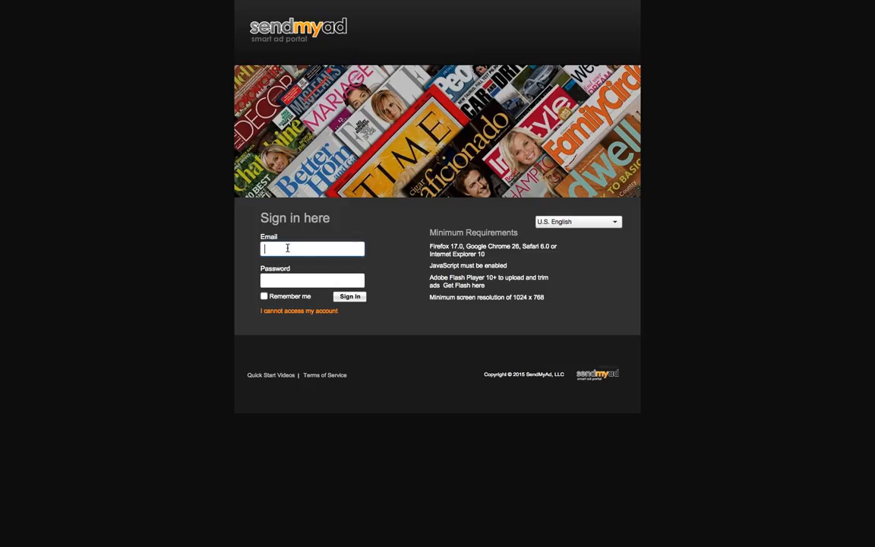
pyautogui.write('hra')
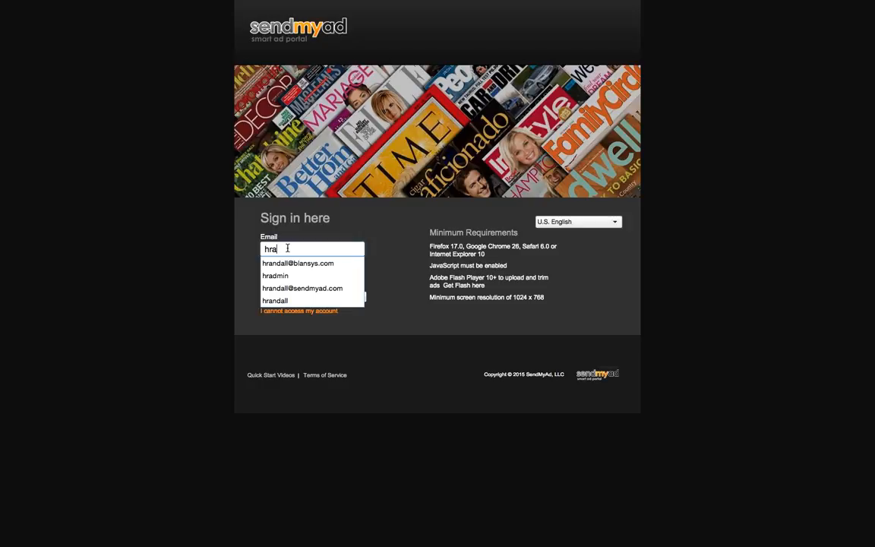
pyautogui.press('Down')
pyautogui.press('Return')
pyautogui.press('Tab')
pyautogui.write('****')
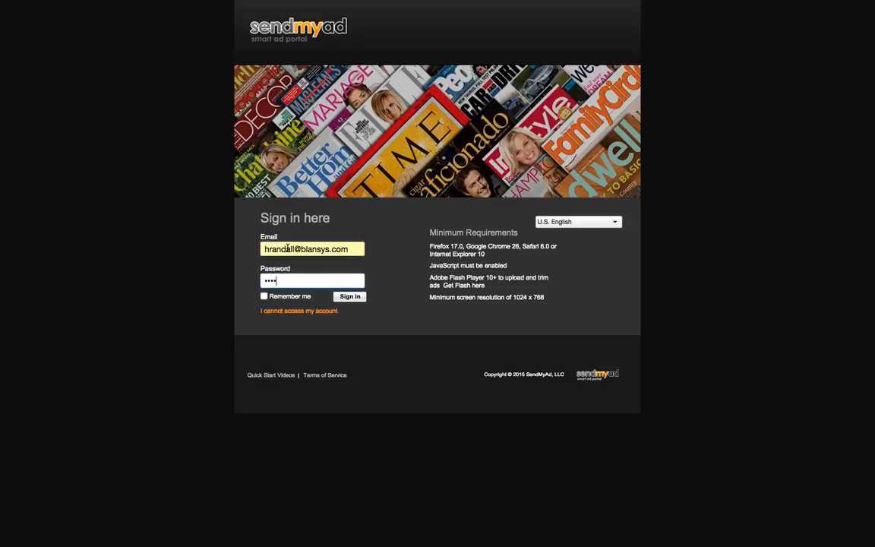
pyautogui.write('****')
pyautogui.press('Return')
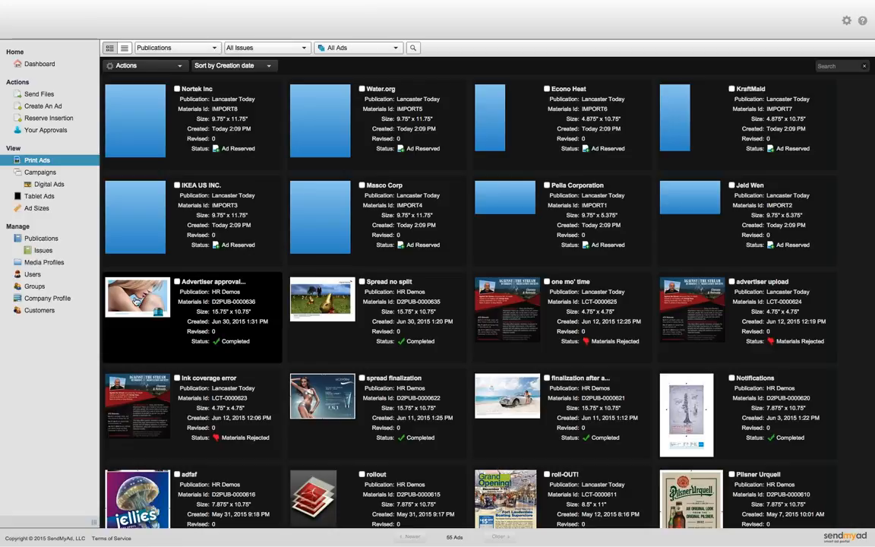
# - Inspect the left and right spread pages of the "Advertiser approval split" ad as the publisher, and return to the print ads list
pyautogui.click(145, 296)
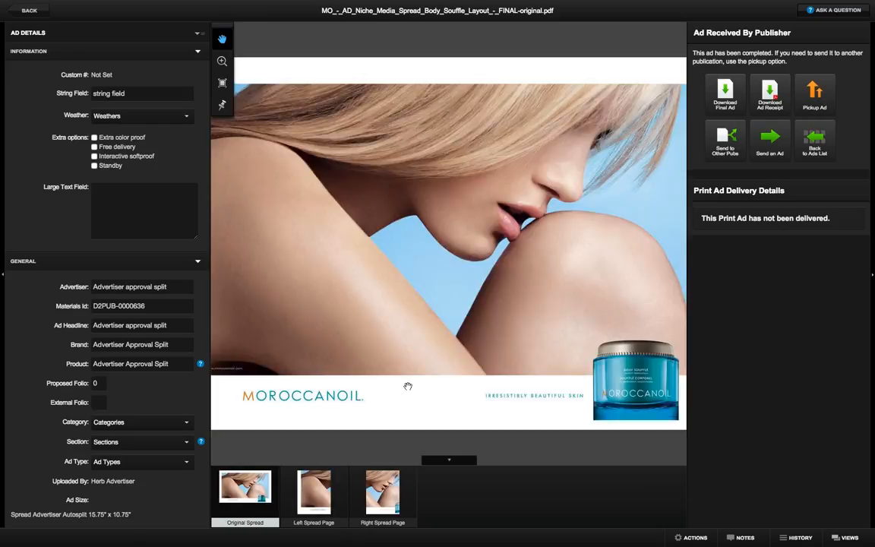
pyautogui.click(384, 495)
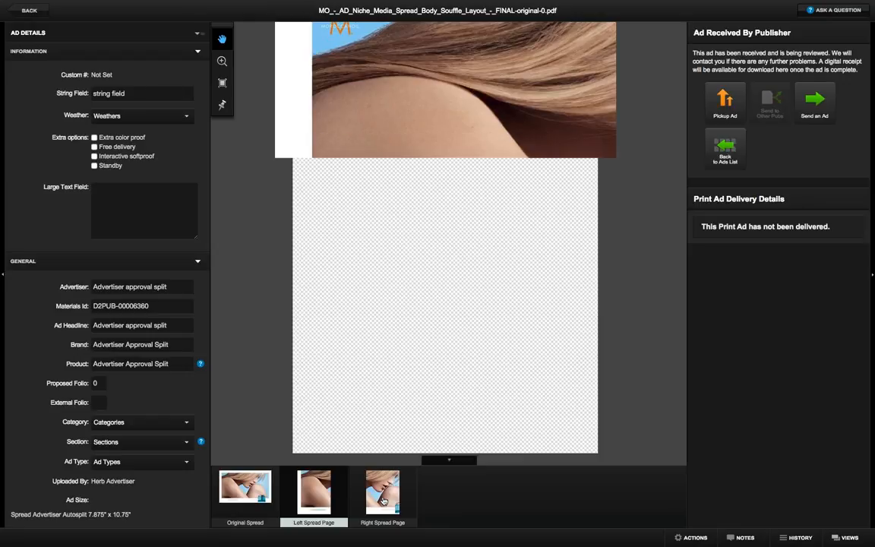
pyautogui.click(384, 500)
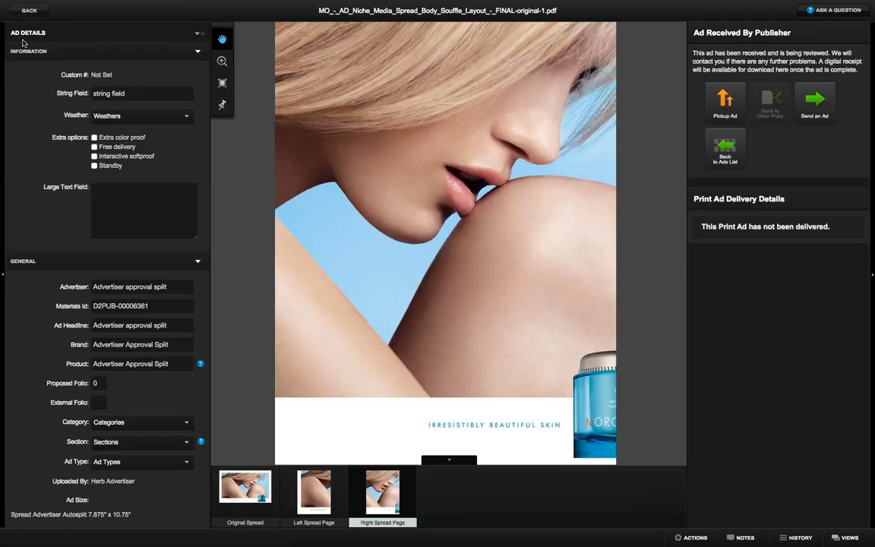
pyautogui.click(29, 10)
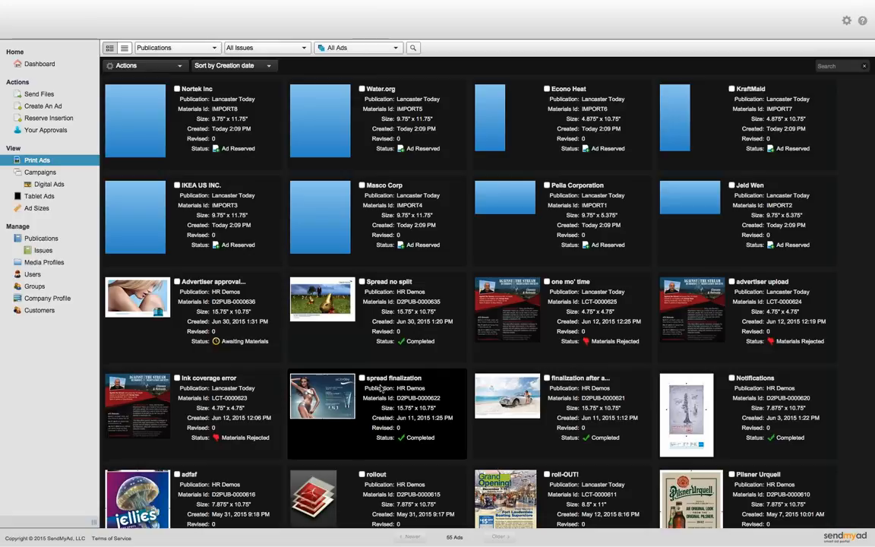
# - Start a new print ad submission for the HR Demos publication with "single pages" as the advertiser
pyautogui.press('Down')
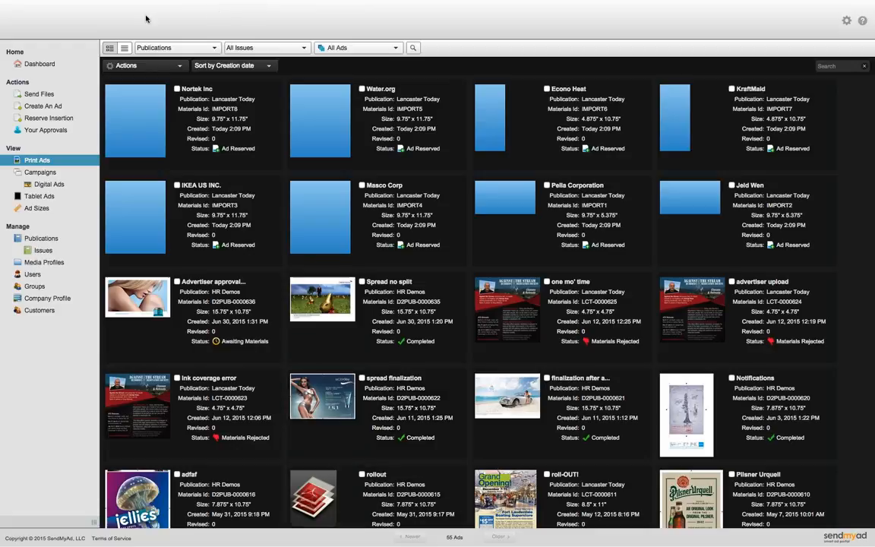
pyautogui.click(36, 96)
pyautogui.click(342, 176)
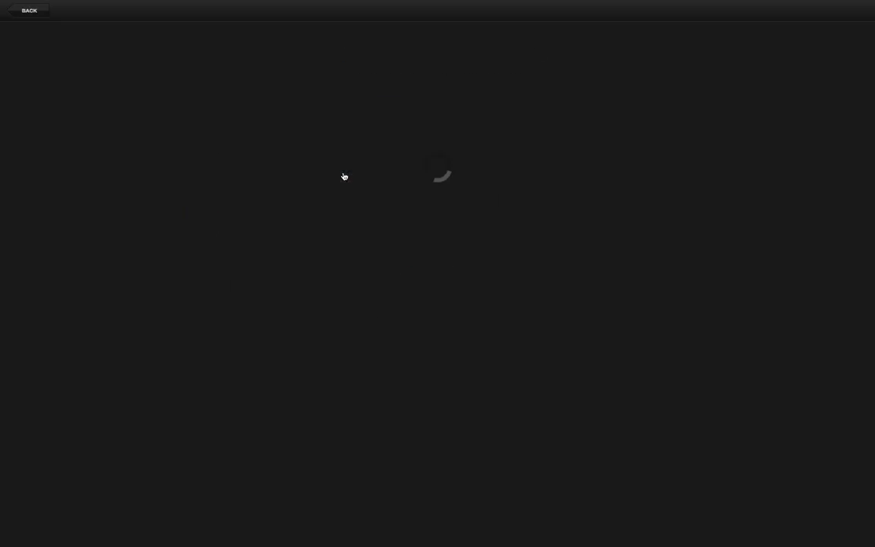
pyautogui.click(204, 103)
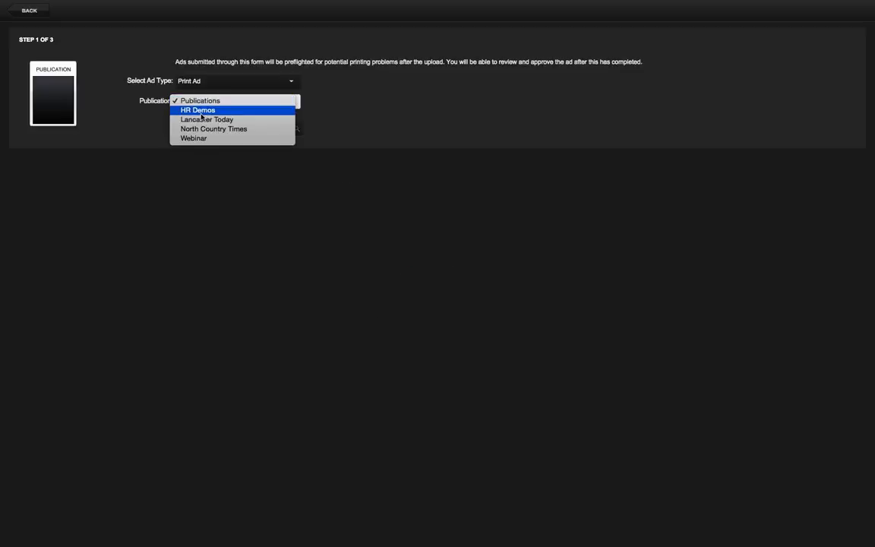
pyautogui.click(199, 110)
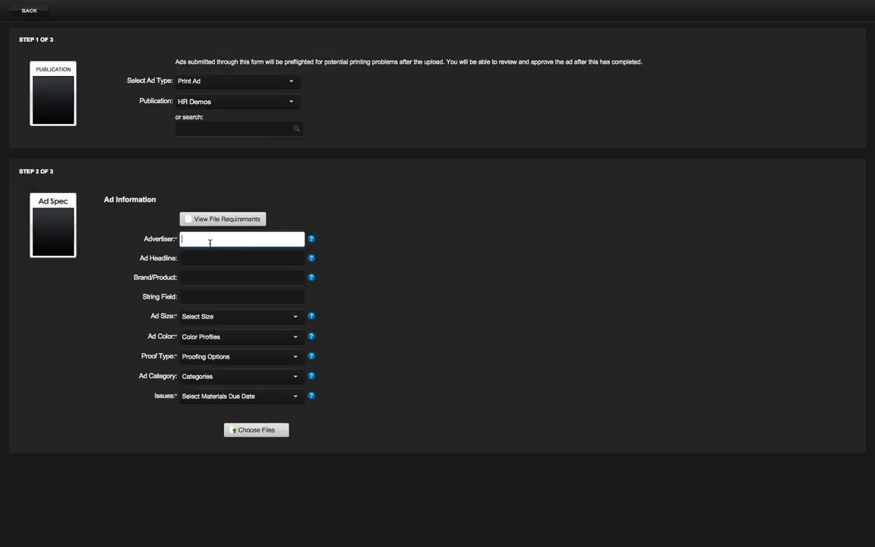
pyautogui.write('single pages')
# - Set the ad size to Spread Page 15.75" x 10.75", colour to CMYK, proof type to "I will provide my own proof", and issue to 2015-12-18
pyautogui.click(281, 317)
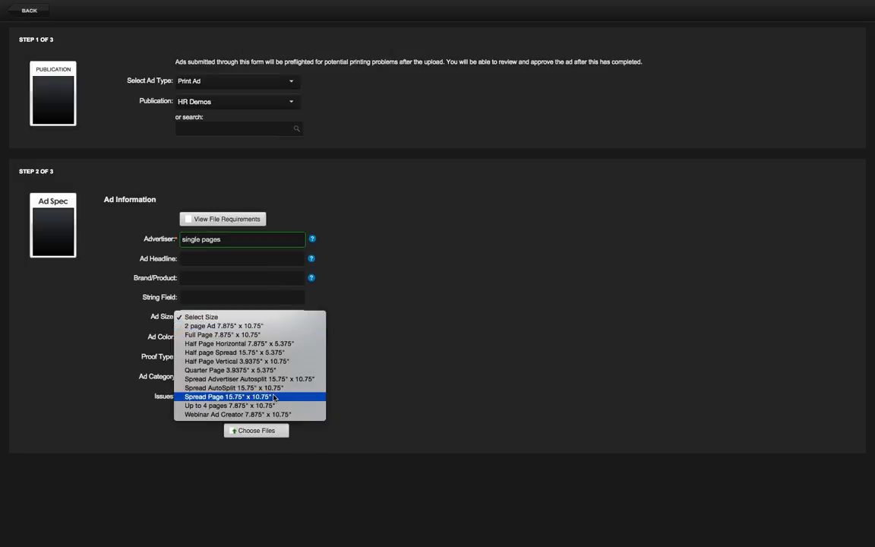
pyautogui.click(242, 396)
pyautogui.click(210, 338)
pyautogui.click(202, 347)
pyautogui.click(199, 357)
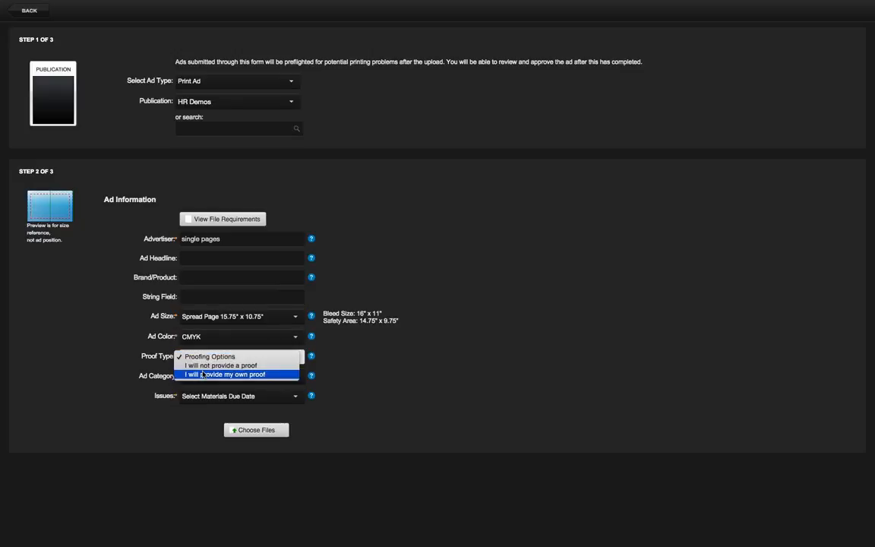
pyautogui.click(228, 373)
pyautogui.click(557, 209)
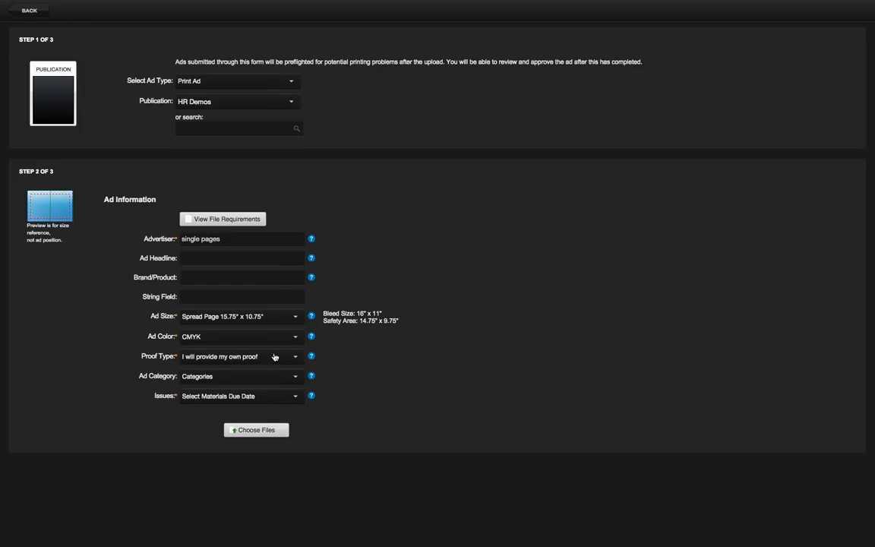
pyautogui.click(239, 397)
pyautogui.click(236, 424)
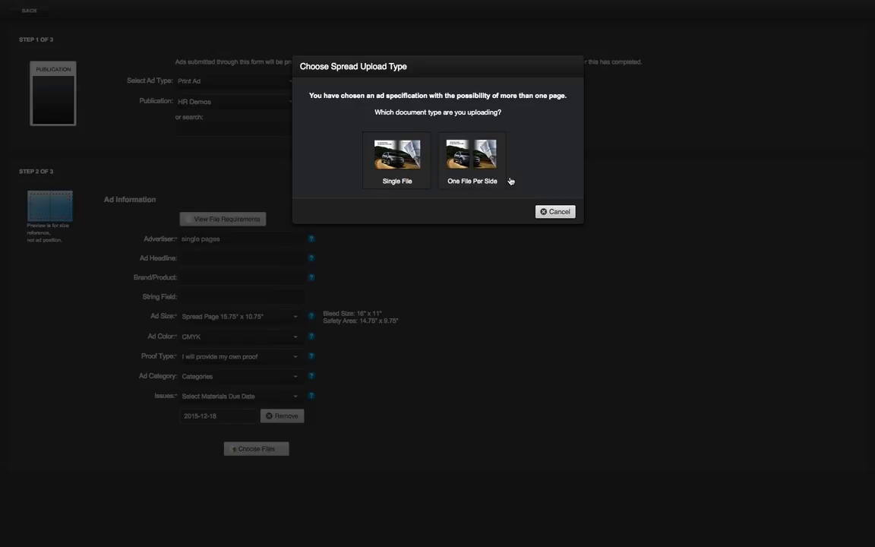
# - Choose one file per side for the spread upload and select arch.pdf from the Print sample ads as the left page
pyautogui.click(468, 162)
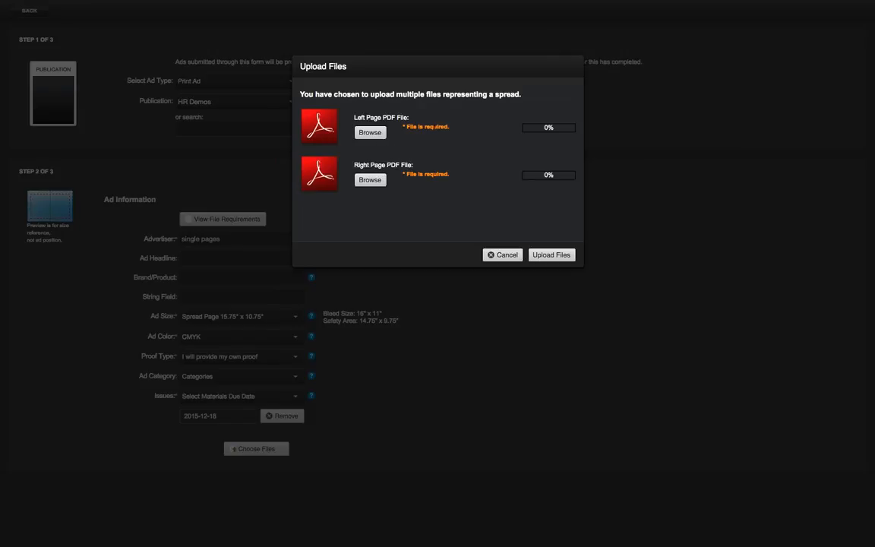
pyautogui.moveTo(352, 117); pyautogui.dragTo(424, 117)
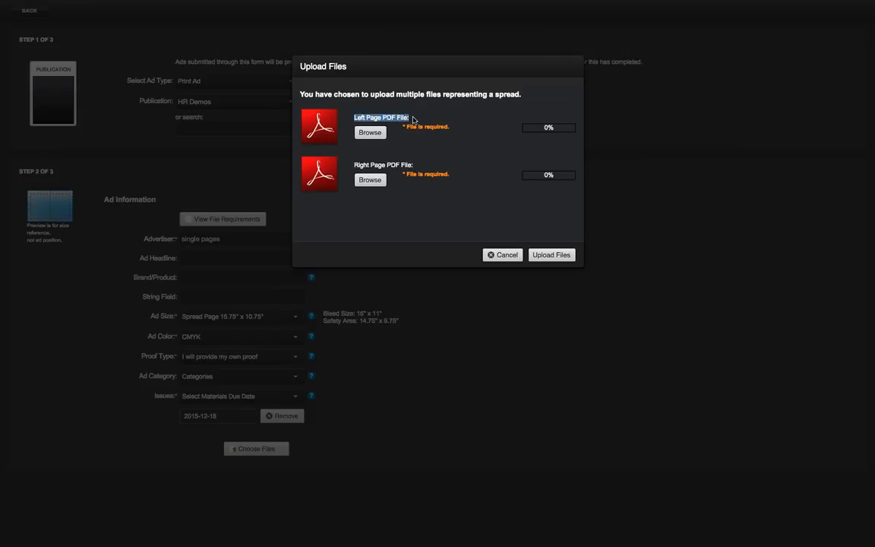
pyautogui.click(424, 117)
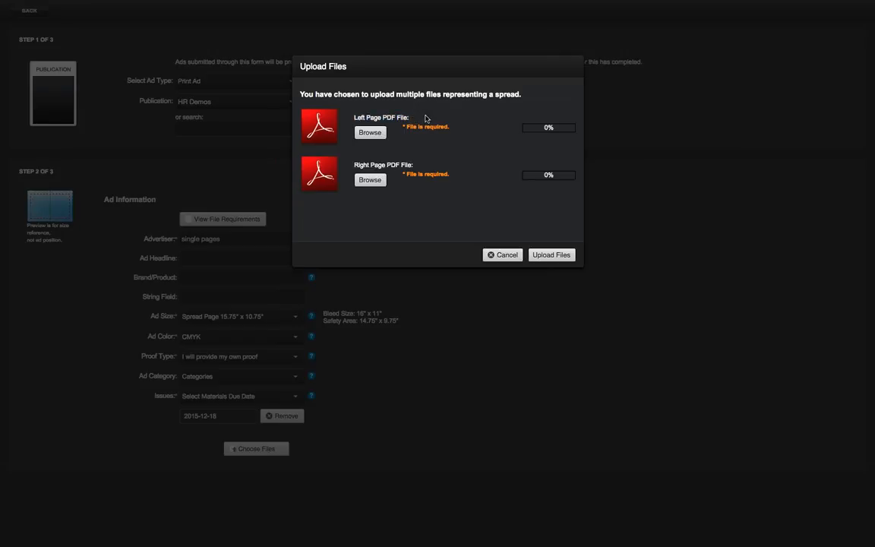
pyautogui.click(370, 133)
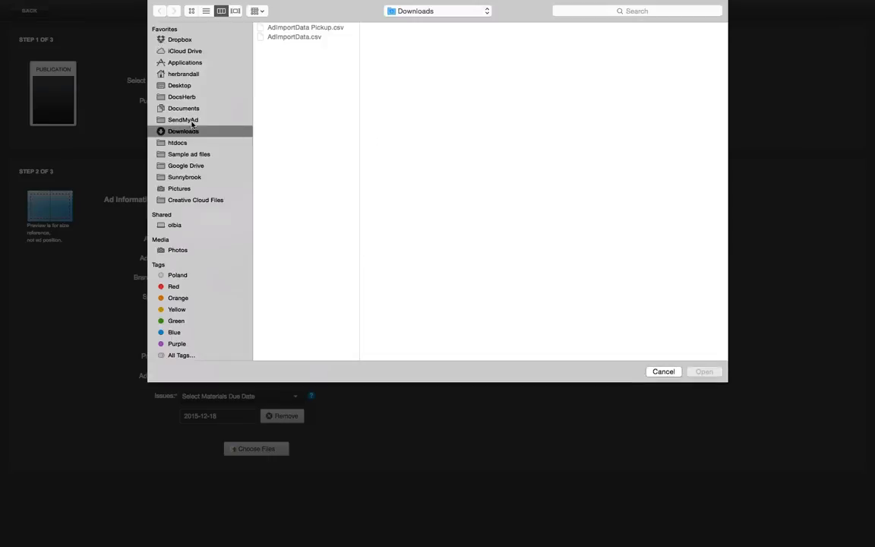
pyautogui.click(191, 154)
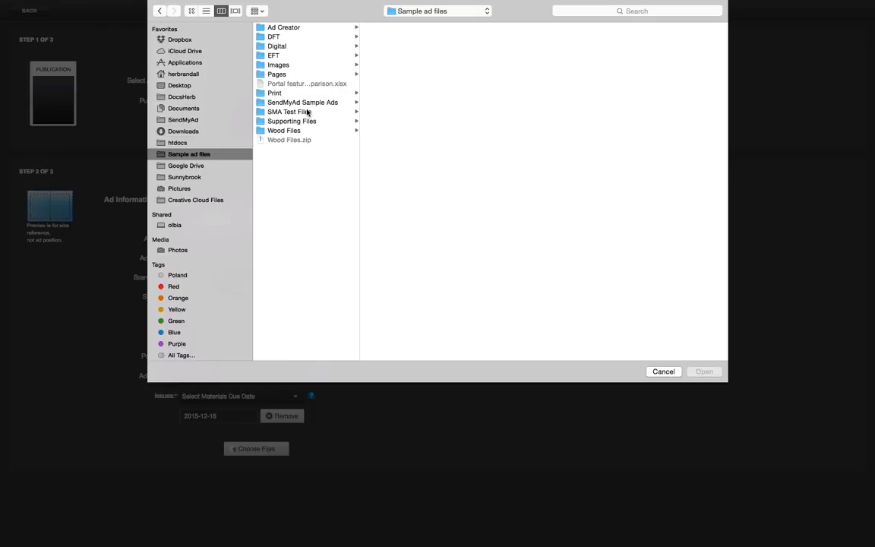
pyautogui.click(279, 101)
pyautogui.click(301, 113)
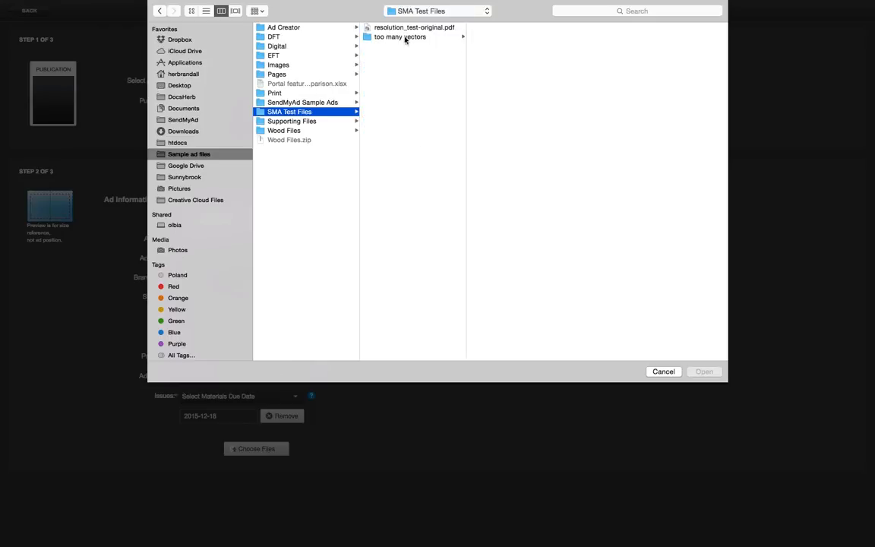
pyautogui.click(275, 92)
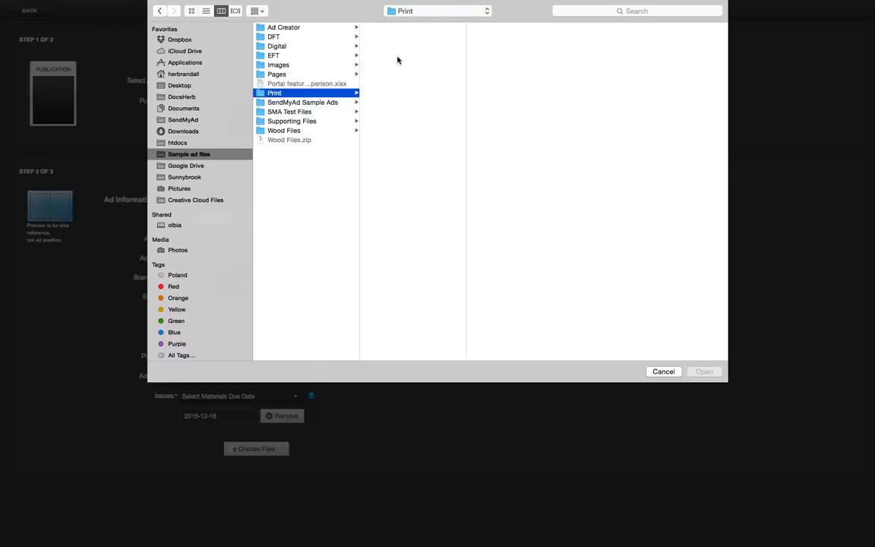
pyautogui.click(387, 74)
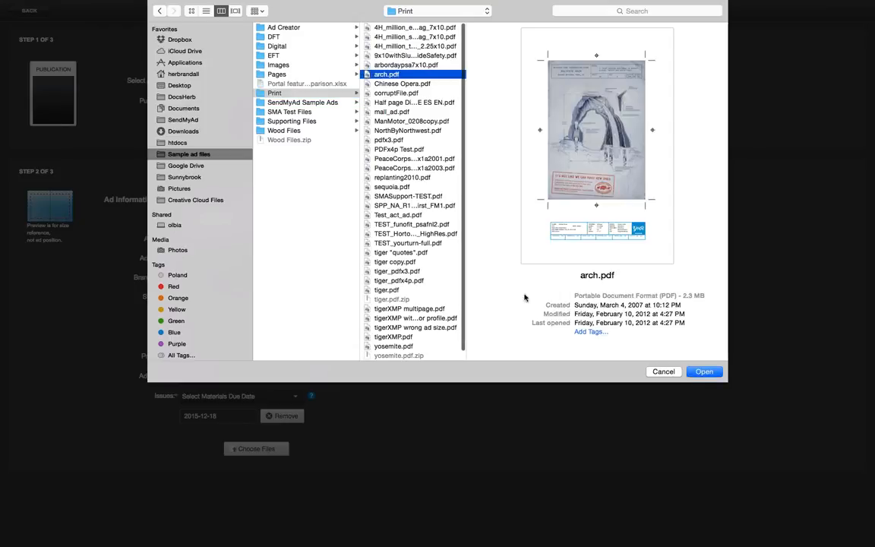
pyautogui.click(704, 372)
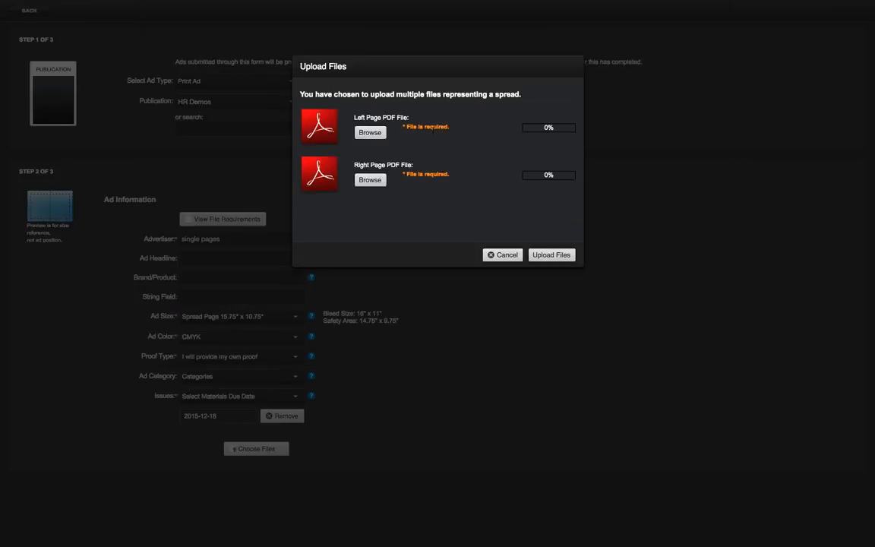
# - Select sequoia.pdf as the right page PDF and upload both spread files
pyautogui.click(370, 180)
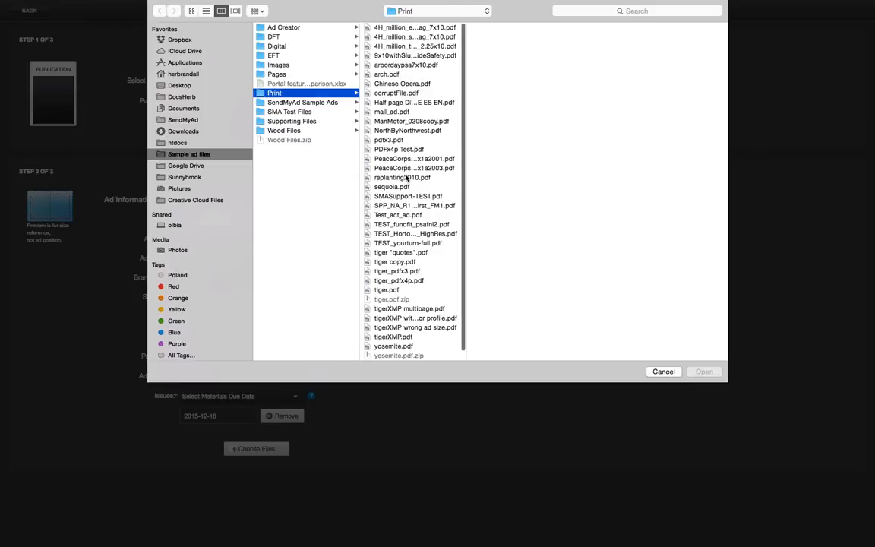
pyautogui.click(402, 188)
pyautogui.doubleClick(403, 188)
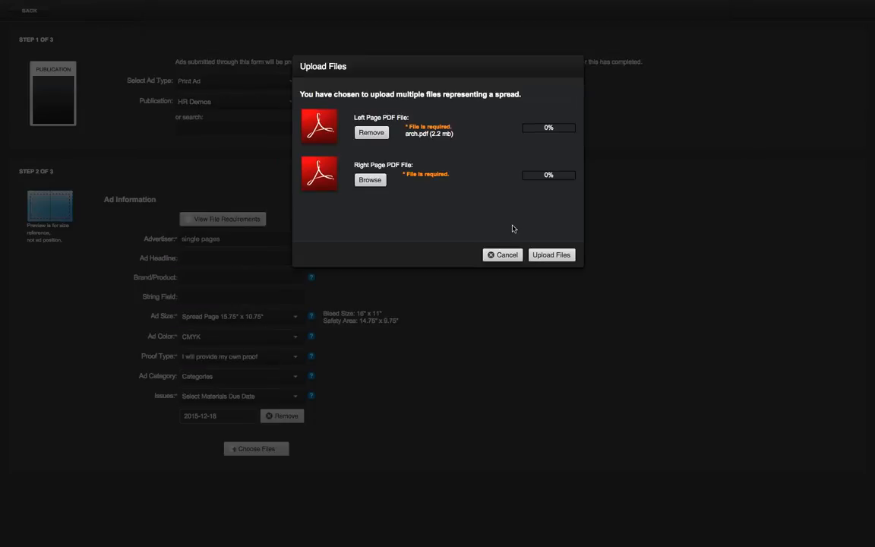
pyautogui.click(553, 254)
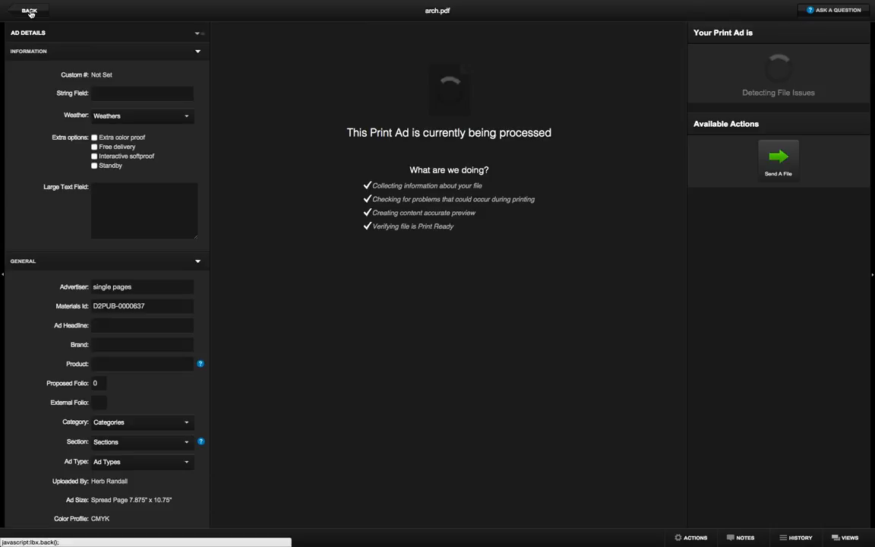
# - Return to the print ads list, refresh it, and open the newest "single pages" ad
pyautogui.click(29, 11)
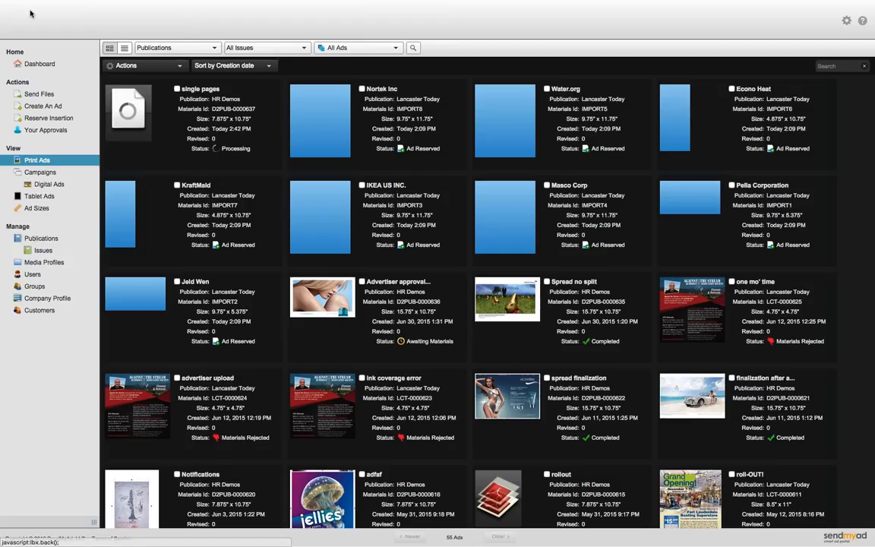
pyautogui.click(51, 161)
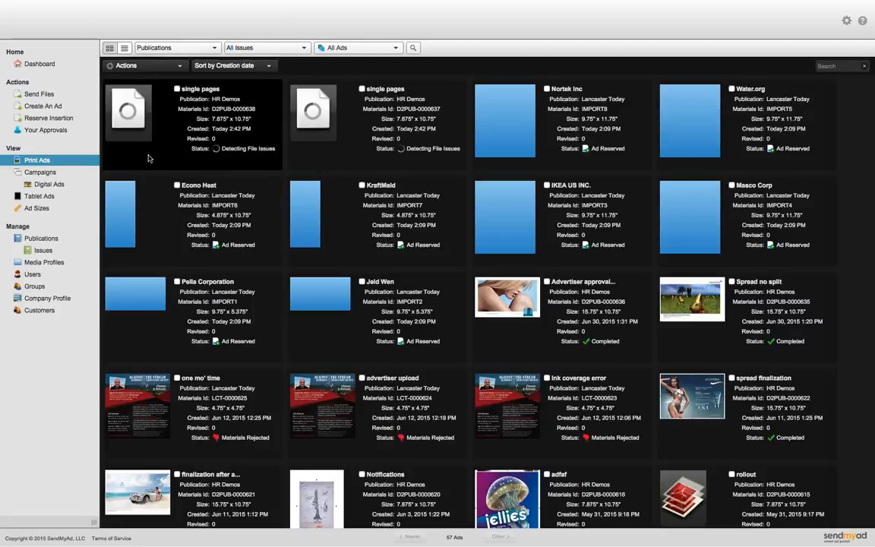
pyautogui.click(128, 128)
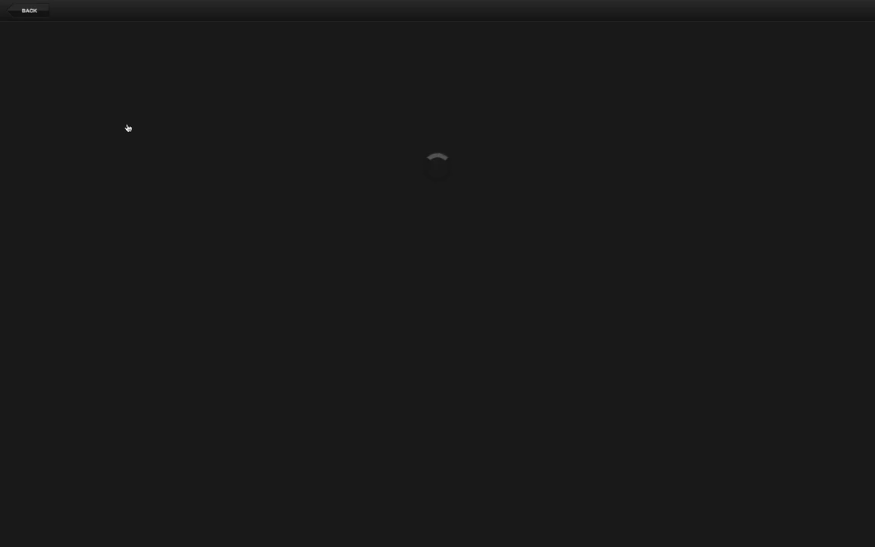